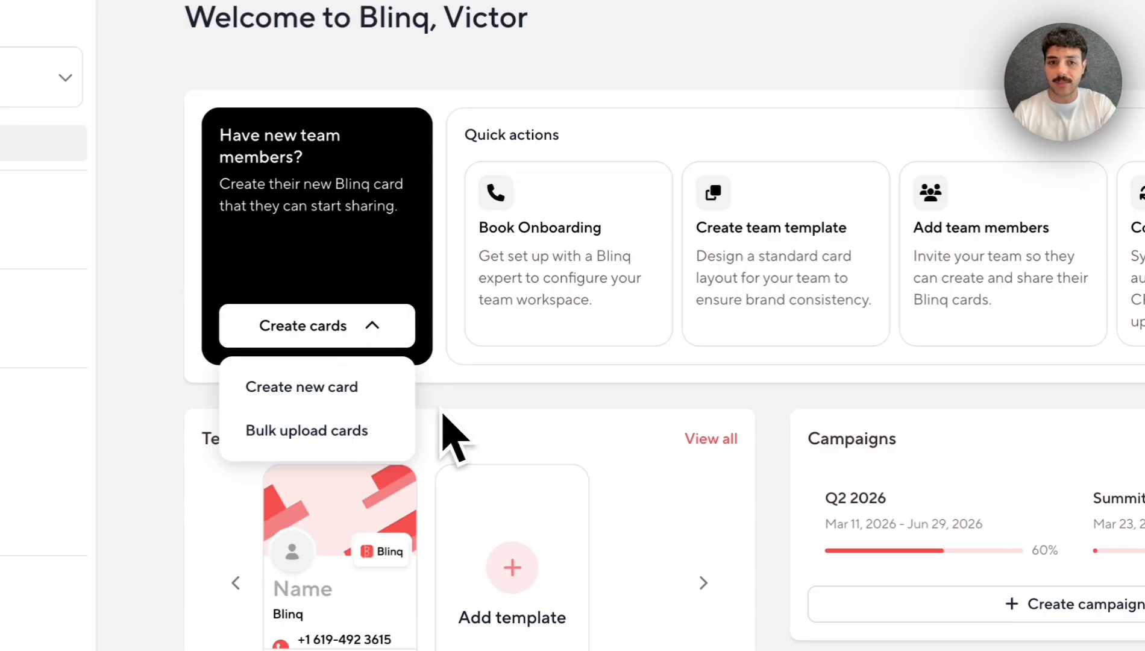
- Look over the home dashboard's quick actions, templates, campaigns, latest contacts and new features
{"action": "left_click", "coordinate": [455, 425]}
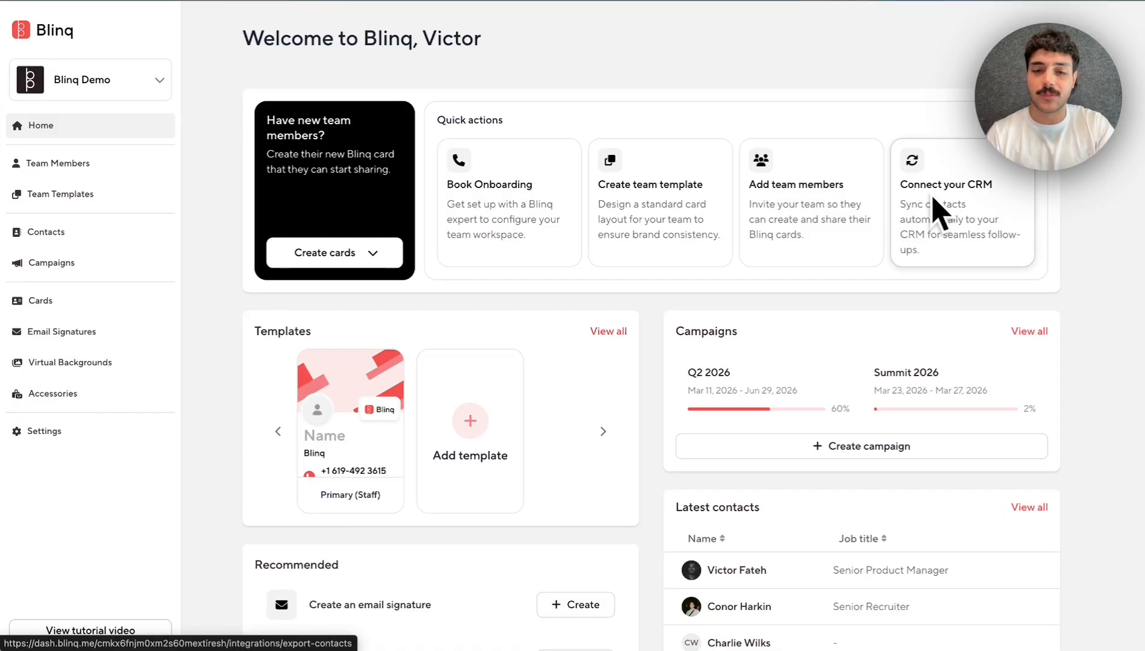
{"action": "scroll", "coordinate": [573, 299], "scroll_direction": "down", "scroll_amount": 1}
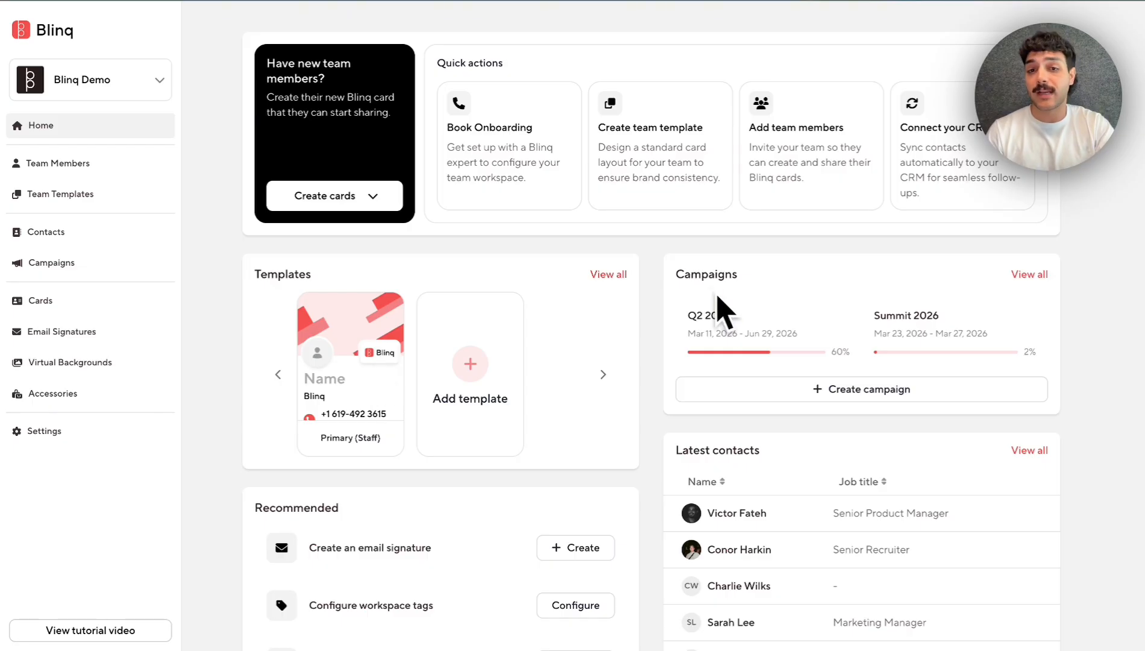
{"action": "scroll", "coordinate": [709, 296], "scroll_direction": "down", "scroll_amount": 3}
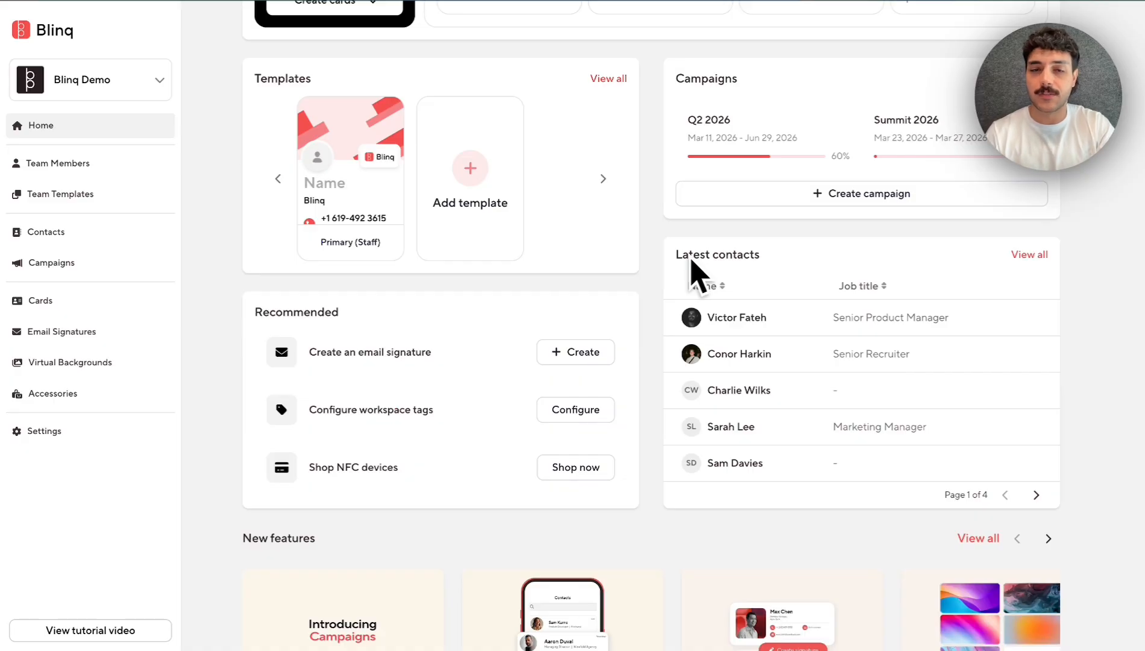
{"action": "scroll", "coordinate": [693, 271], "scroll_direction": "down", "scroll_amount": 3}
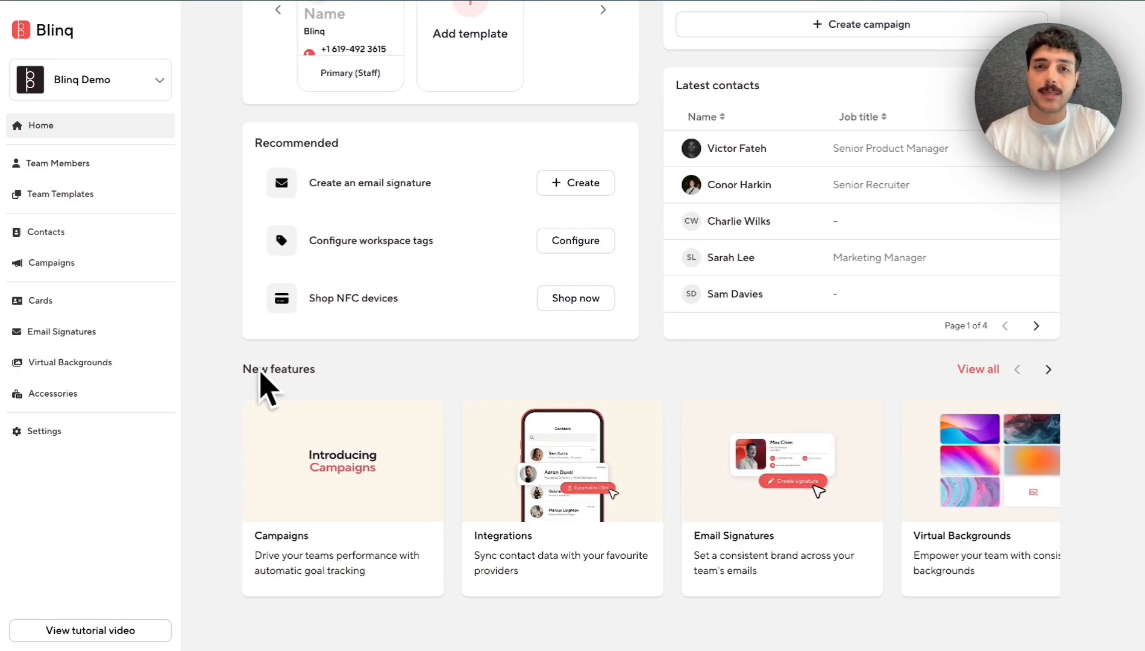
{"action": "scroll", "coordinate": [266, 389], "scroll_direction": "up", "scroll_amount": 7}
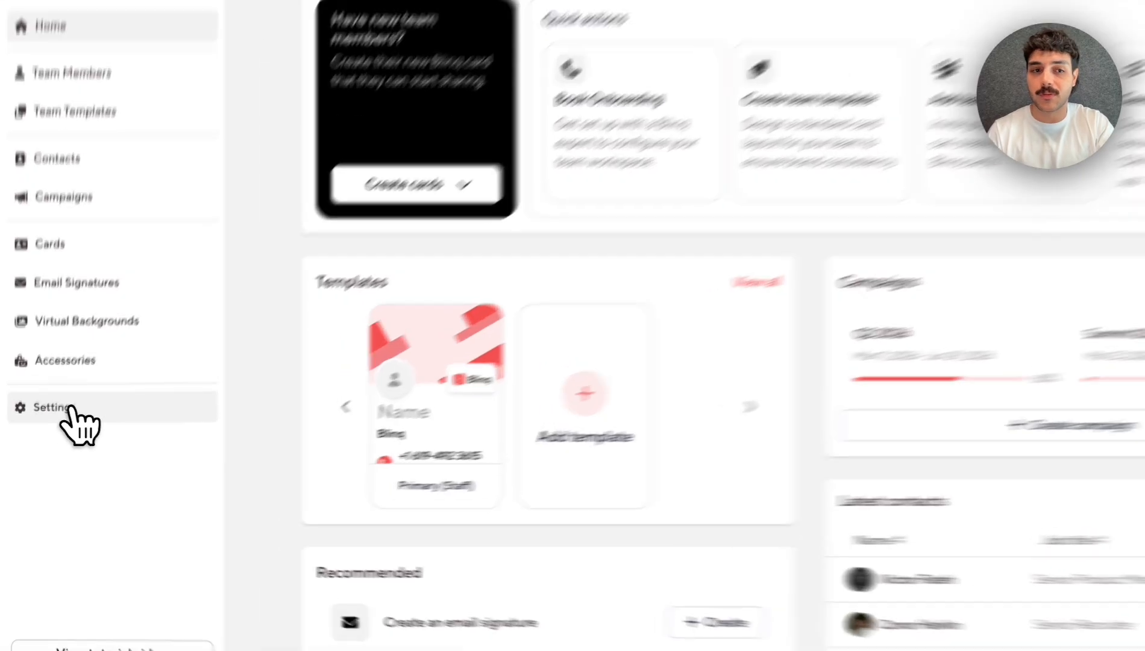
- Start the HubSpot connection from the workspace's integration settings, view the access it requests, and close it without connecting
{"action": "left_click", "coordinate": [70, 409]}
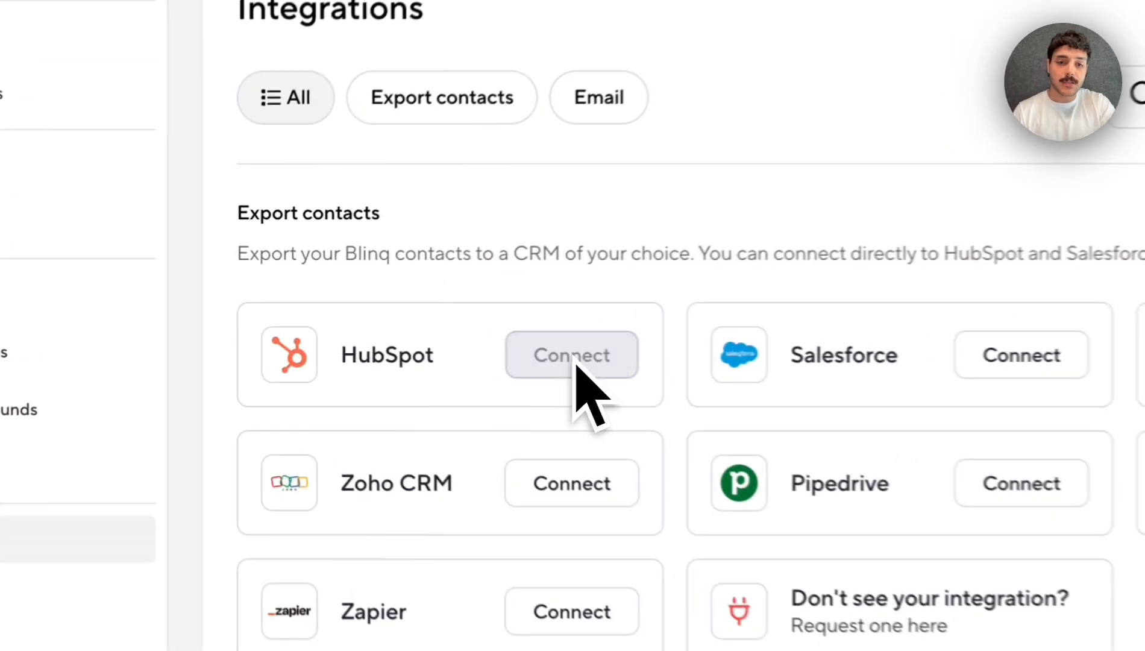
{"action": "left_click", "coordinate": [397, 338]}
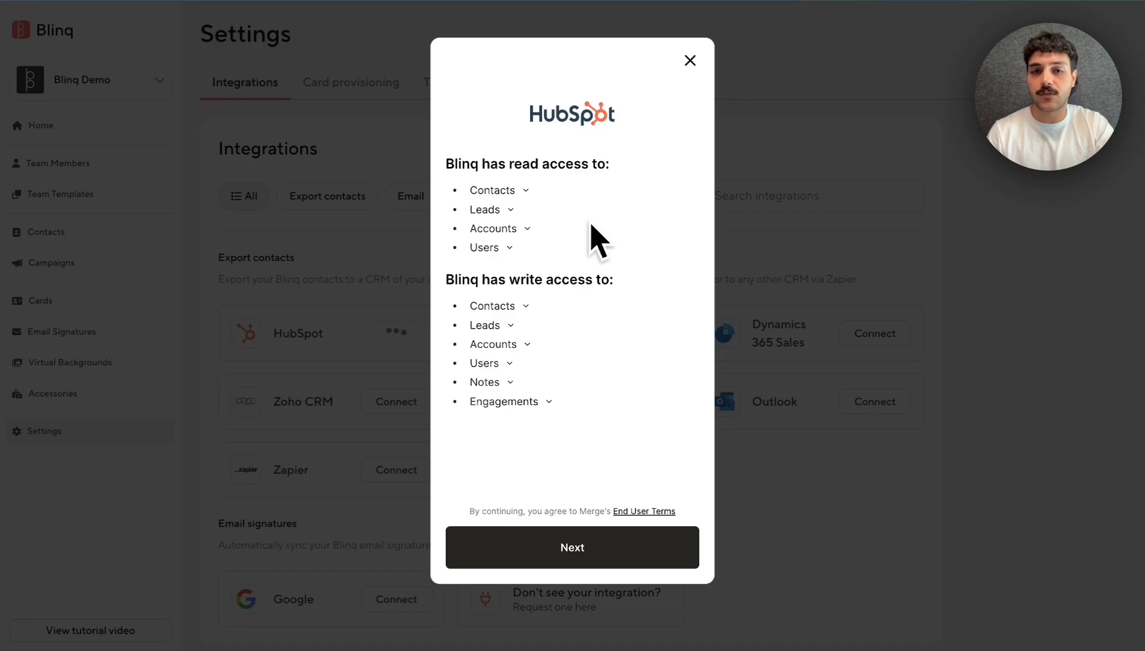
{"action": "left_click", "coordinate": [688, 57]}
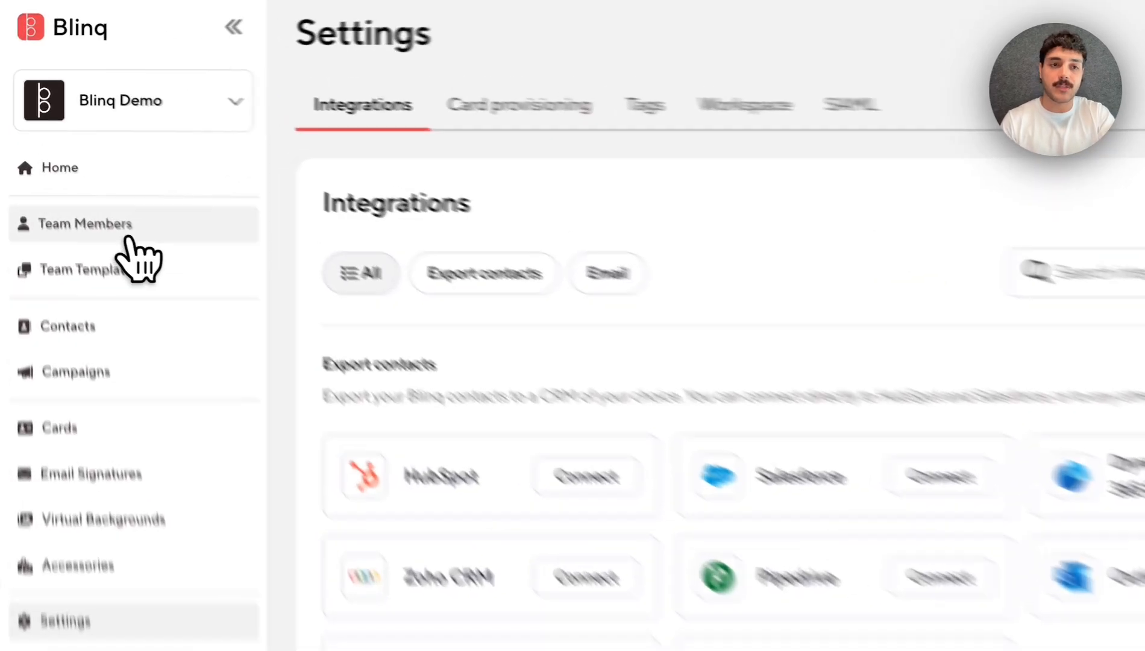
- Copy the quick invite link for adding team members with the Primary (Staff) template and close the invitation dialog
{"action": "left_click", "coordinate": [144, 284]}
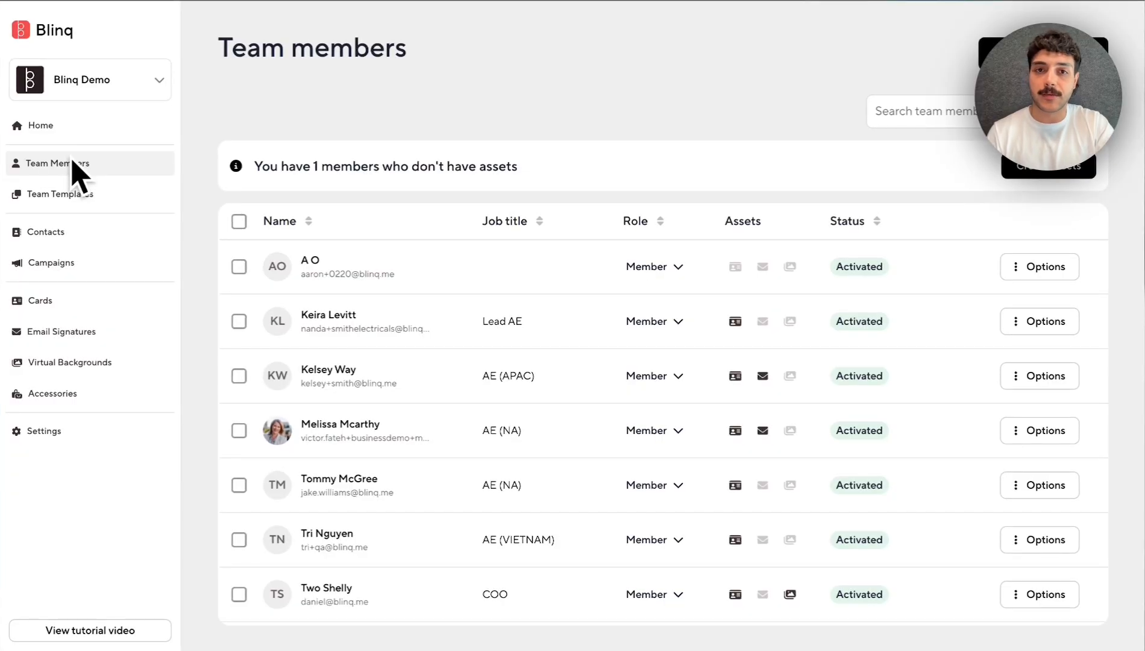
{"action": "left_click", "coordinate": [1044, 52]}
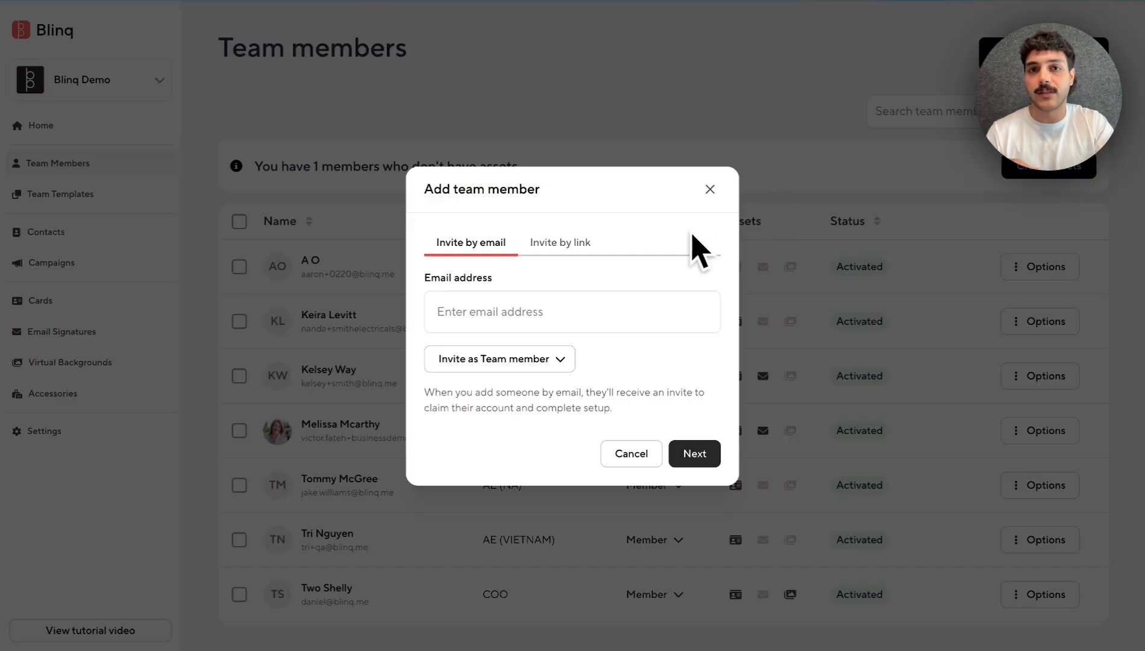
{"action": "left_click", "coordinate": [567, 242]}
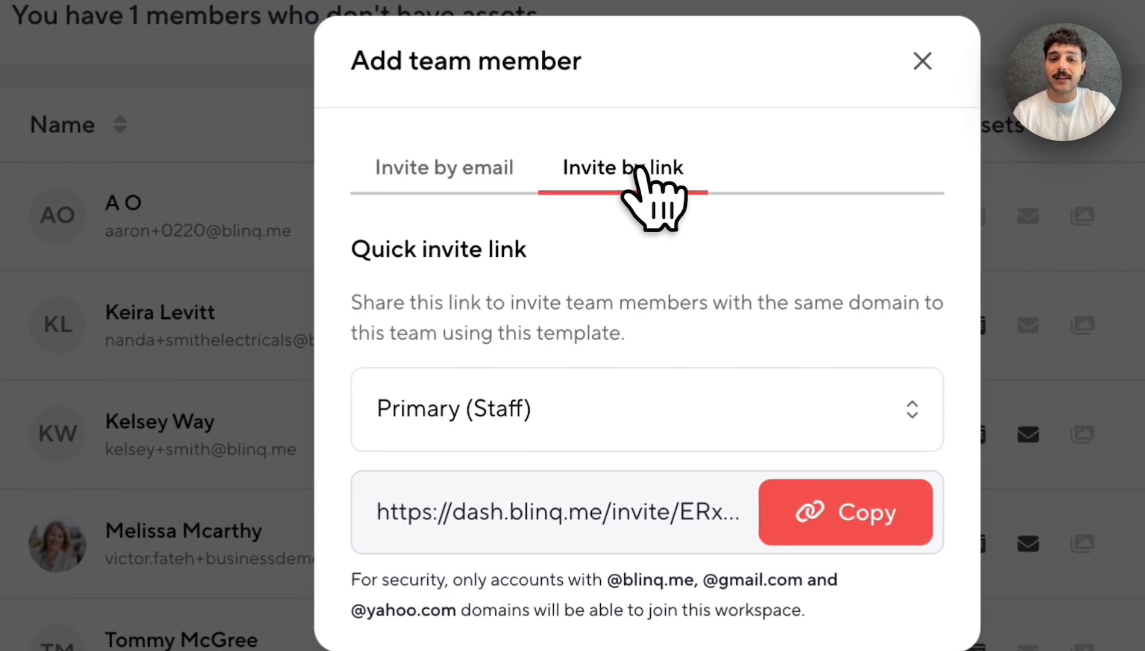
{"action": "left_click", "coordinate": [512, 410]}
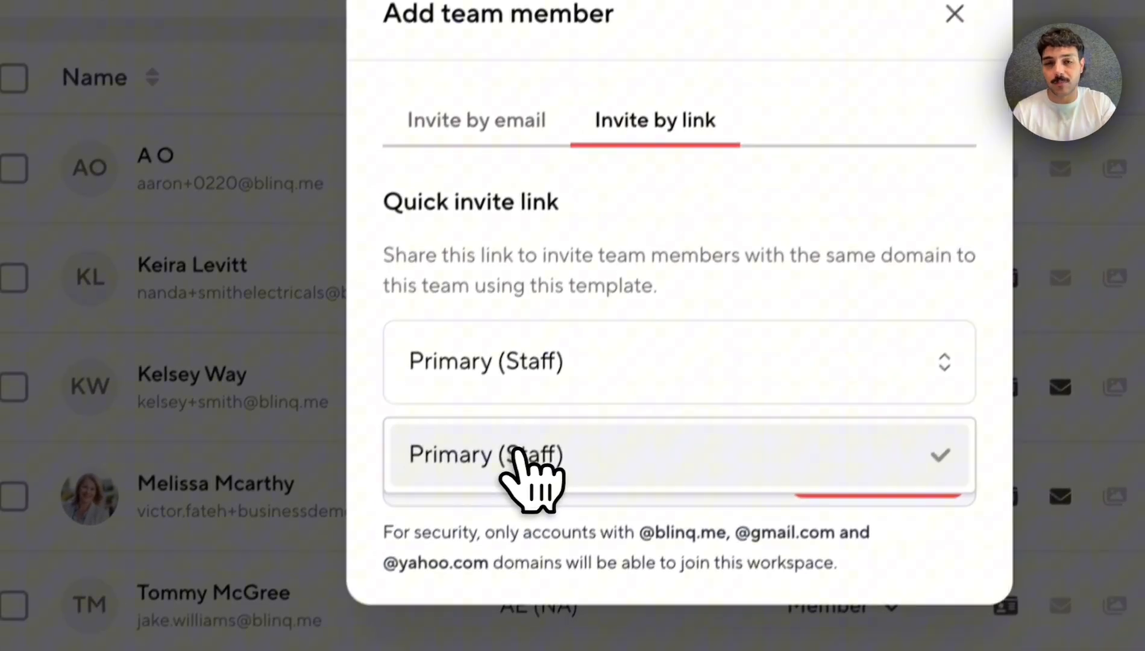
{"action": "left_click", "coordinate": [512, 502]}
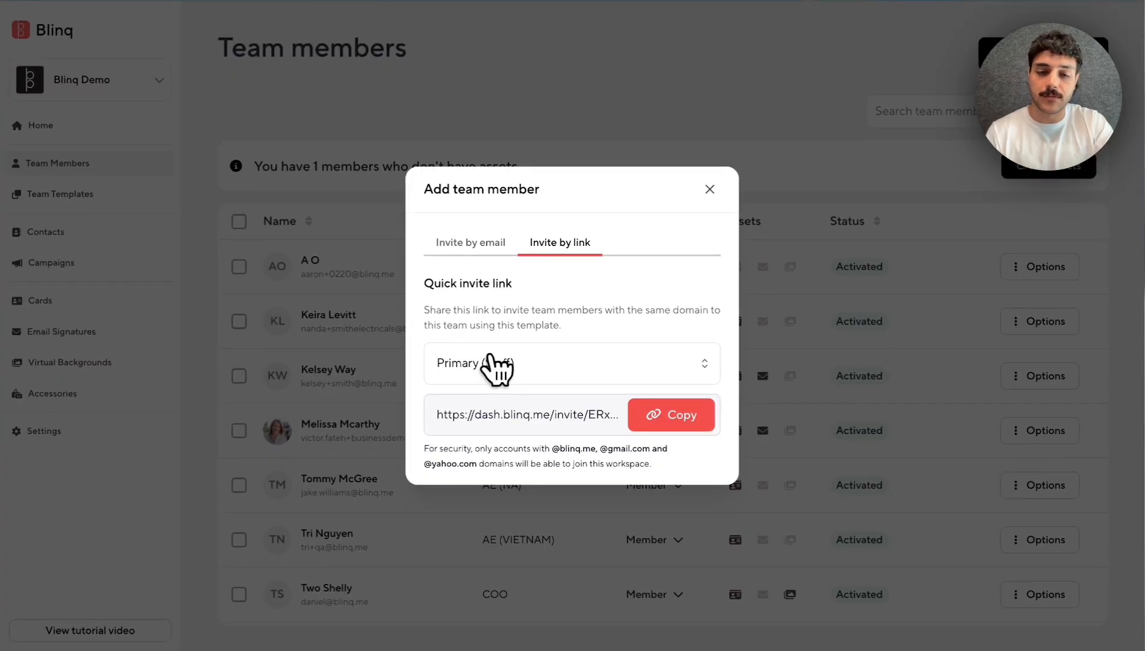
{"action": "left_click", "coordinate": [491, 360]}
{"action": "left_click", "coordinate": [510, 415]}
{"action": "left_click", "coordinate": [670, 422]}
{"action": "left_click", "coordinate": [710, 191]}
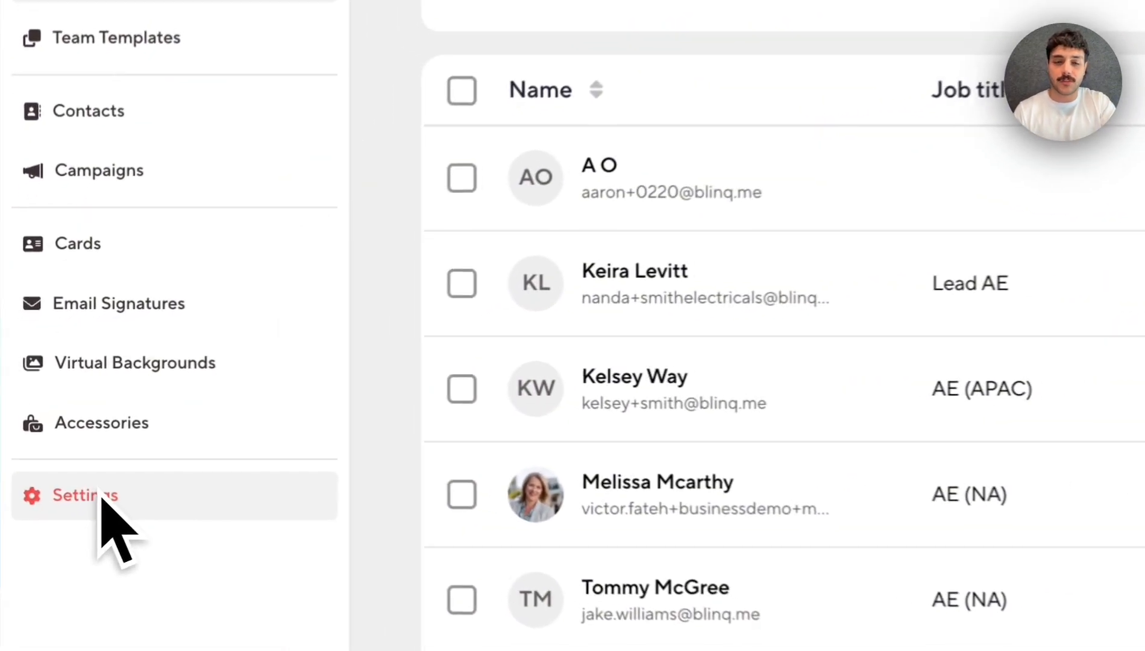
- Review the card settings and provisioning information in the workspace's card provisioning settings
{"action": "left_click", "coordinate": [100, 497]}
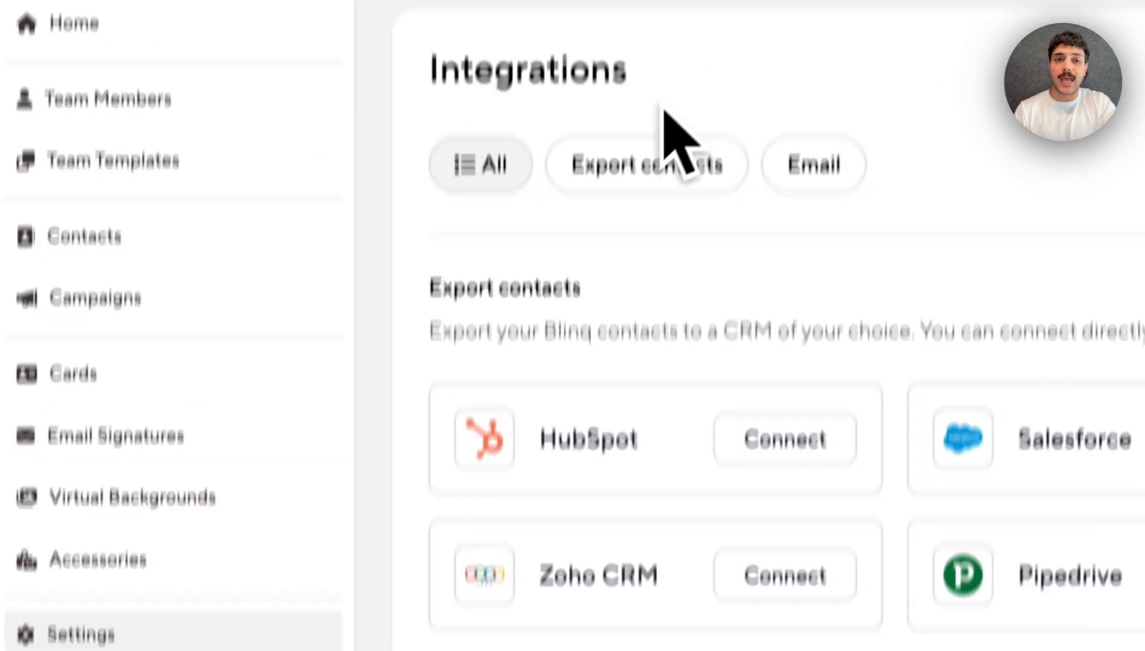
{"action": "left_click", "coordinate": [611, 131]}
{"action": "scroll", "coordinate": [710, 445], "scroll_direction": "down", "scroll_amount": 8}
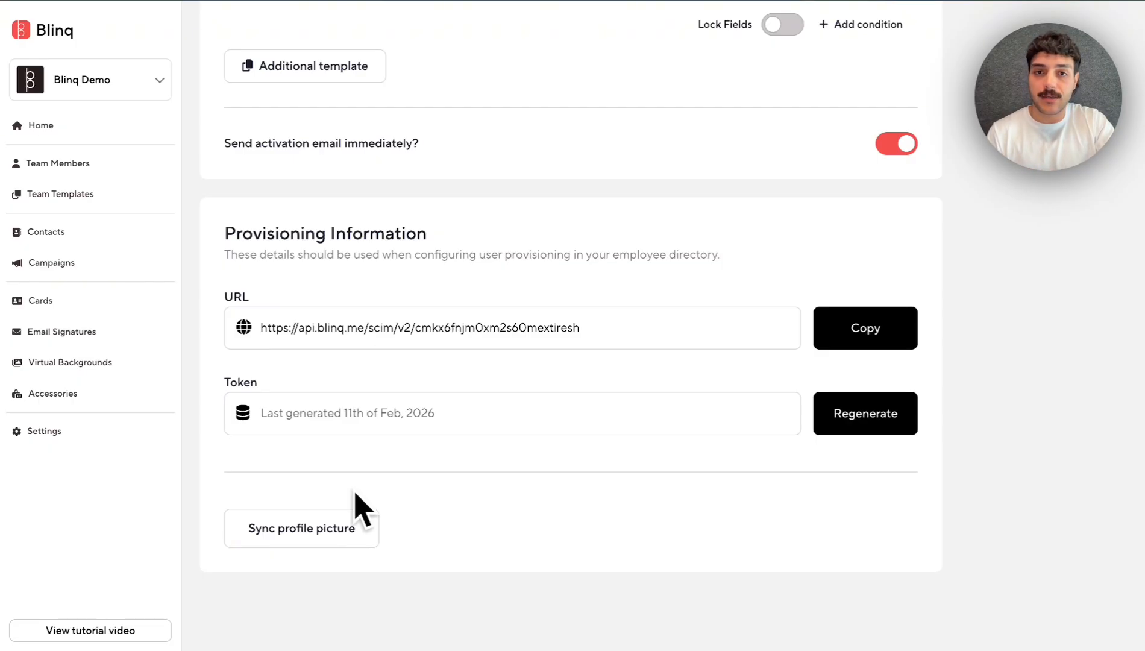
{"action": "scroll", "coordinate": [356, 494], "scroll_direction": "up", "scroll_amount": 1}
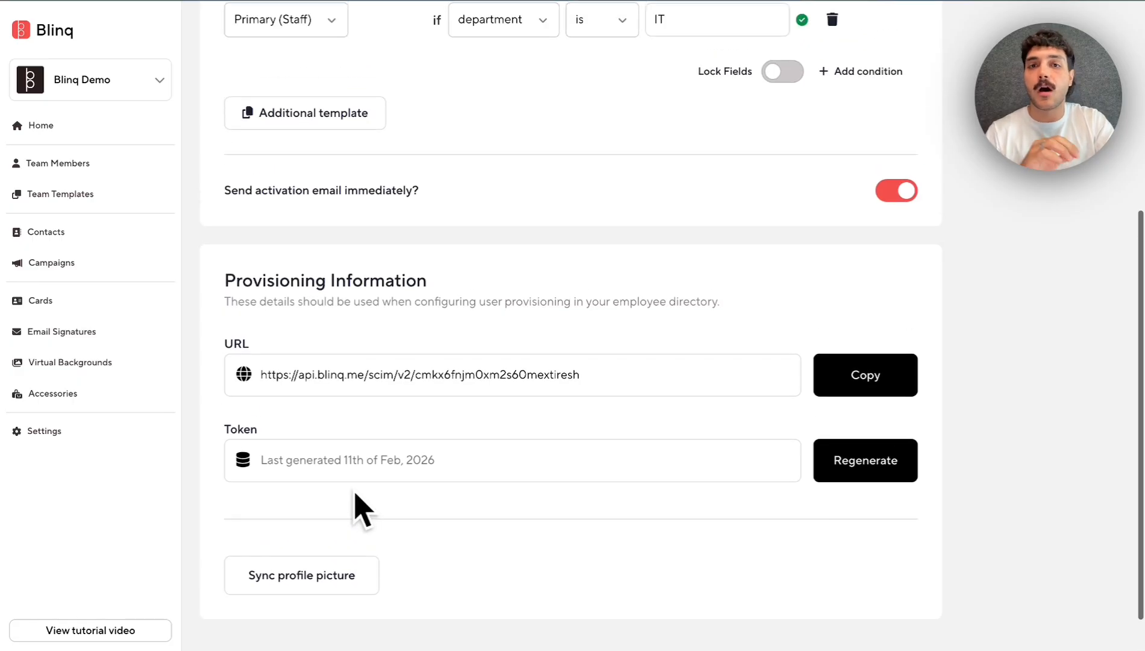
{"action": "scroll", "coordinate": [356, 500], "scroll_direction": "up", "scroll_amount": 5}
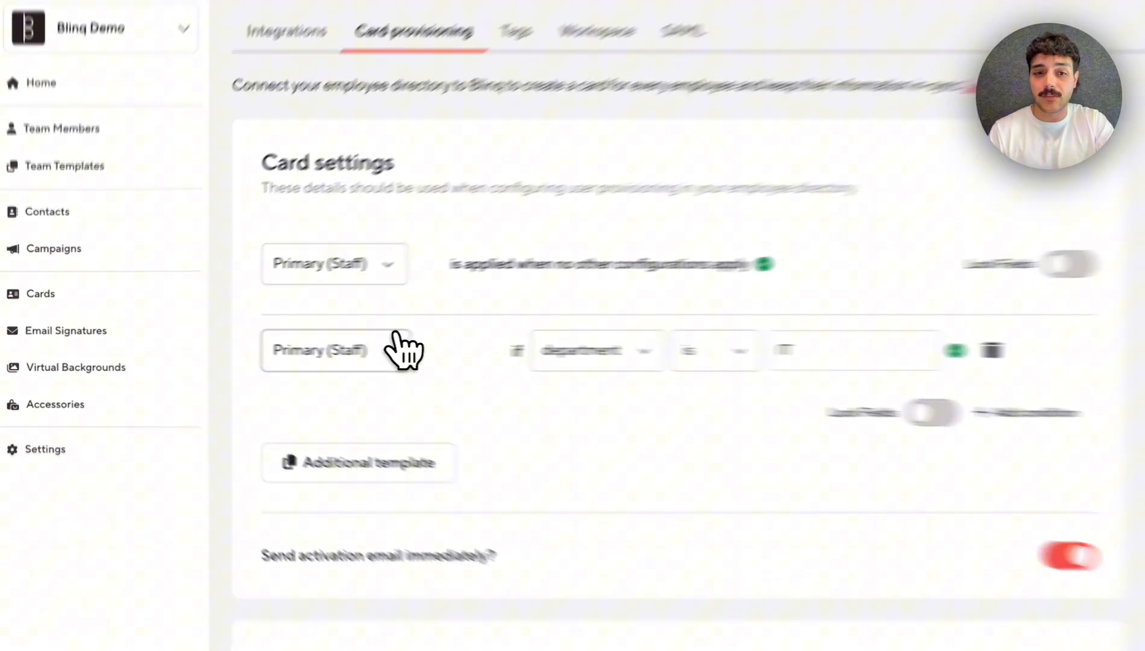
- Set the conditional Primary (Staff) template rule's department value to Marketing and look through the attributes available for the condition
{"action": "left_click", "coordinate": [340, 348]}
{"action": "left_click", "coordinate": [516, 361]}
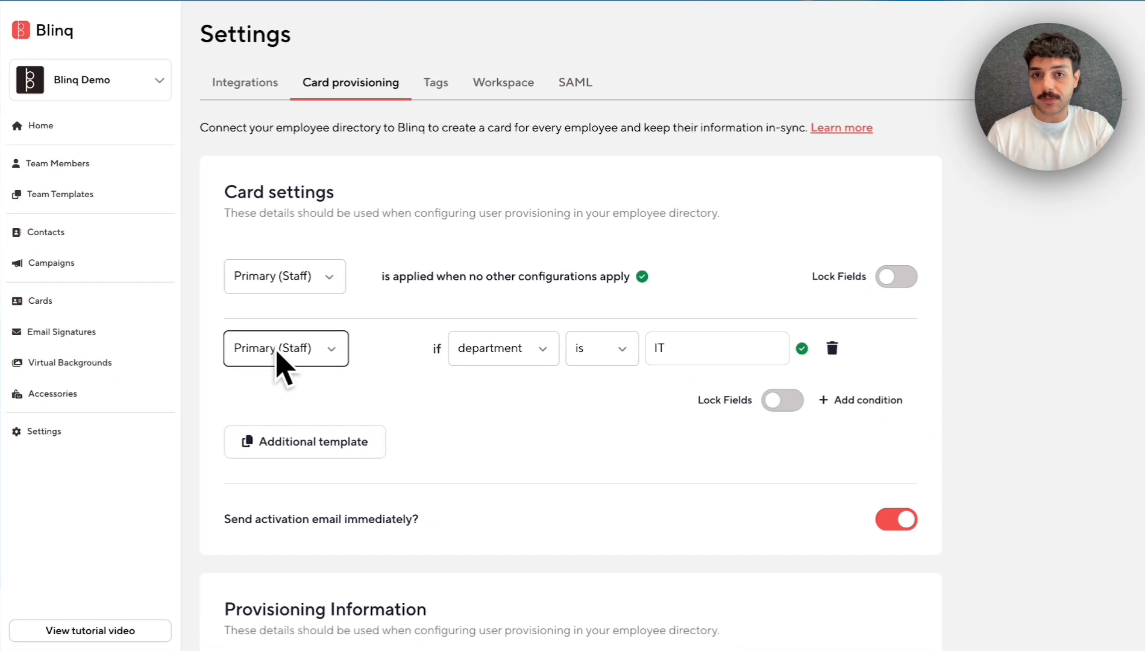
{"action": "left_click_drag", "start_coordinate": [689, 348], "coordinate": [611, 337]}
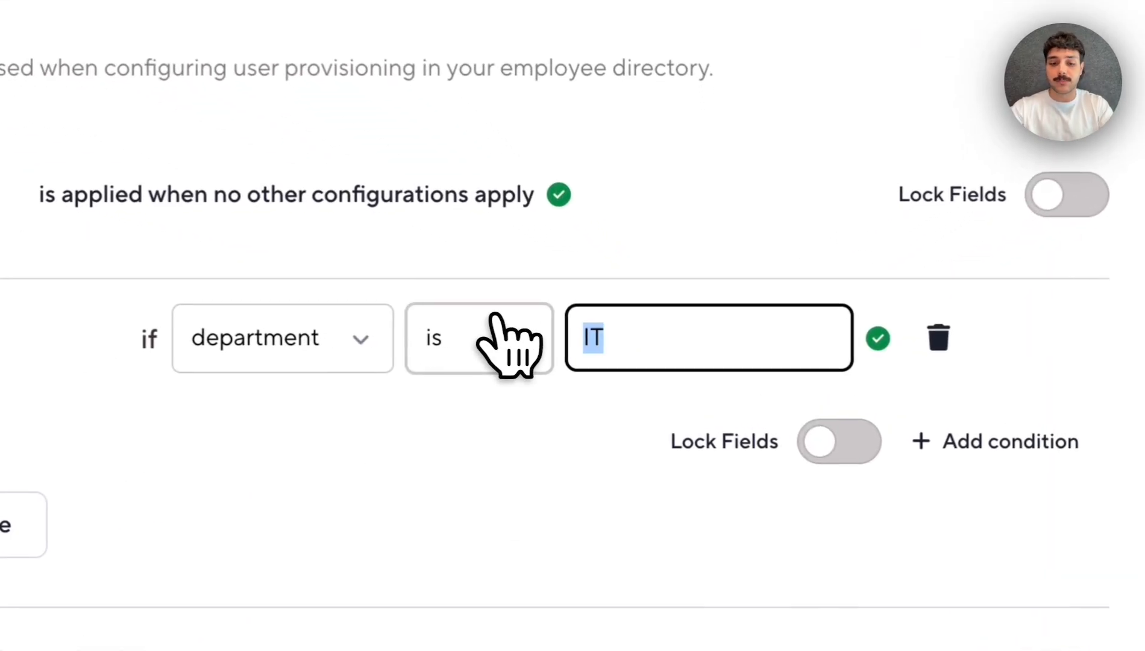
{"action": "type", "text": "Marketing"}
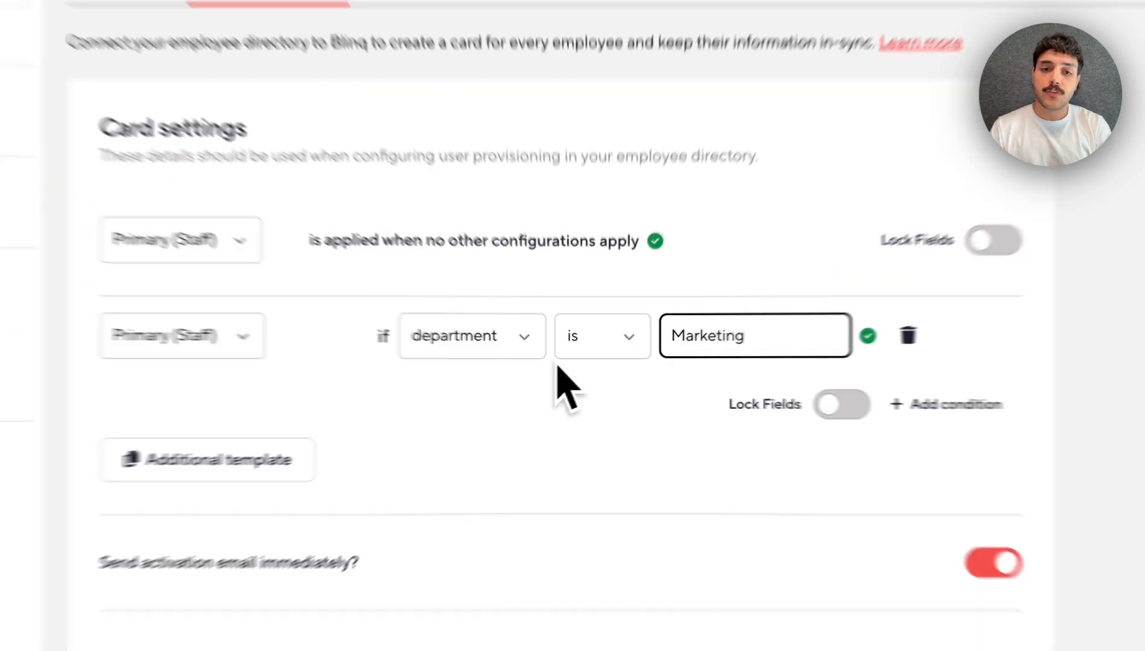
{"action": "left_click", "coordinate": [524, 354]}
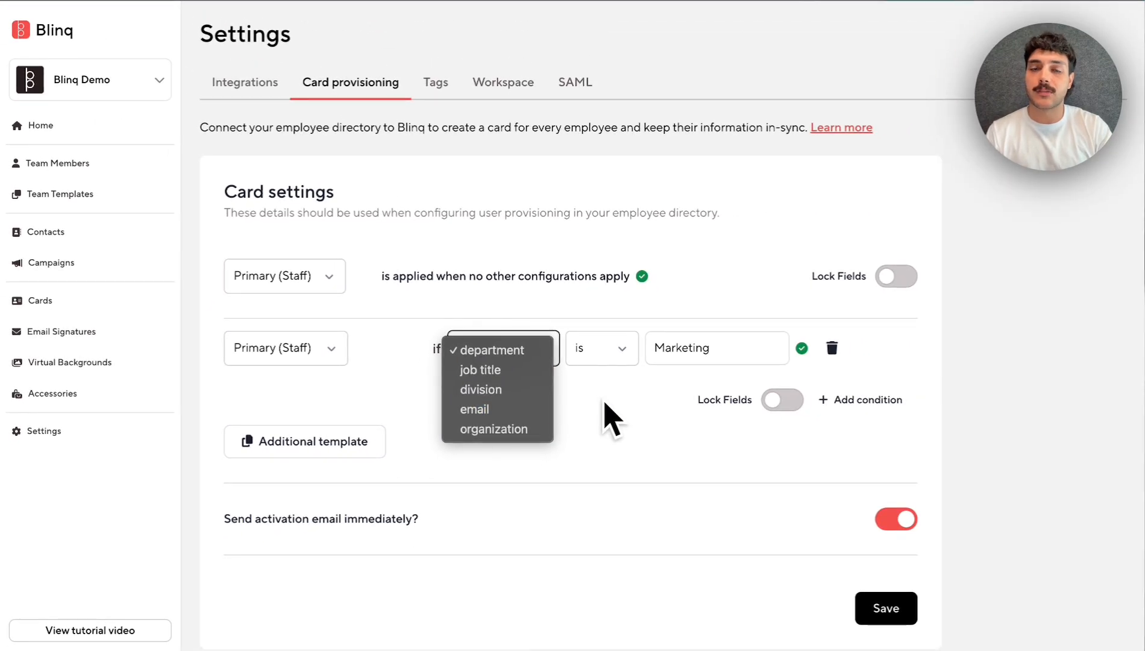
{"action": "left_click", "coordinate": [604, 403]}
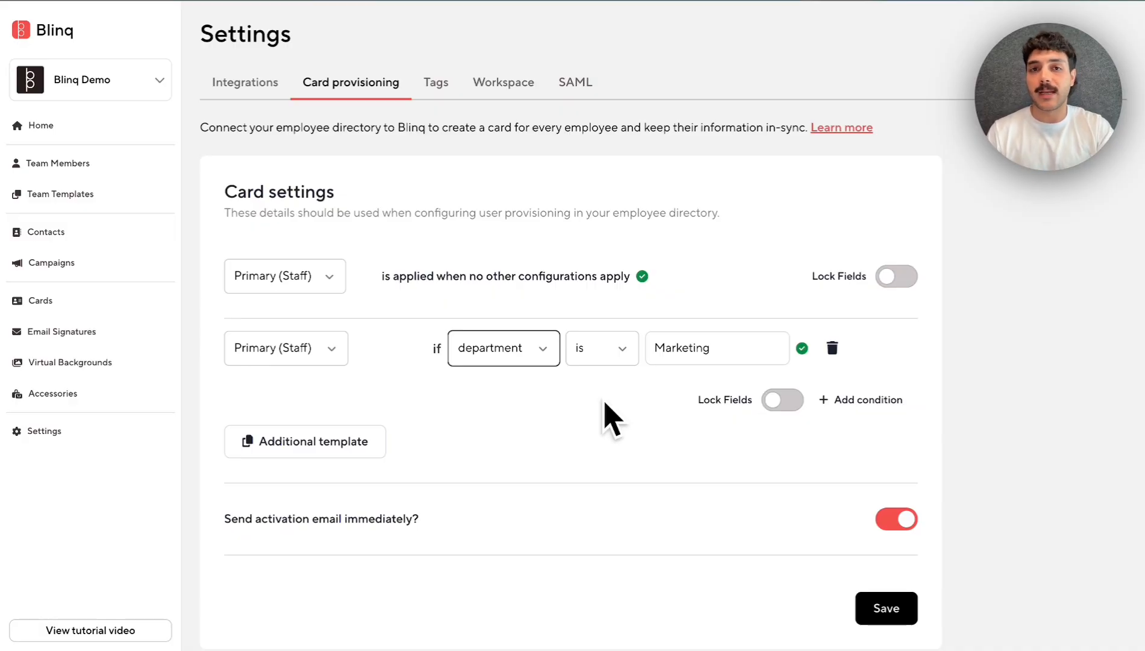
- View the invite-by-link option for adding team members again and close the dialog
{"action": "left_click", "coordinate": [88, 168]}
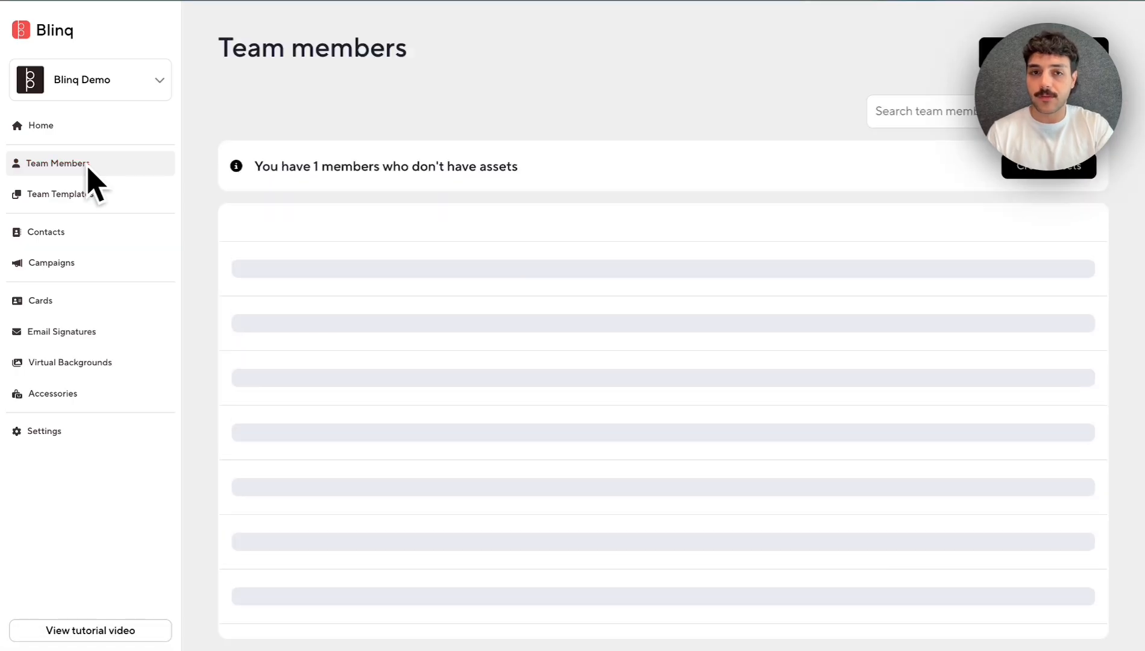
{"action": "left_click", "coordinate": [1044, 53]}
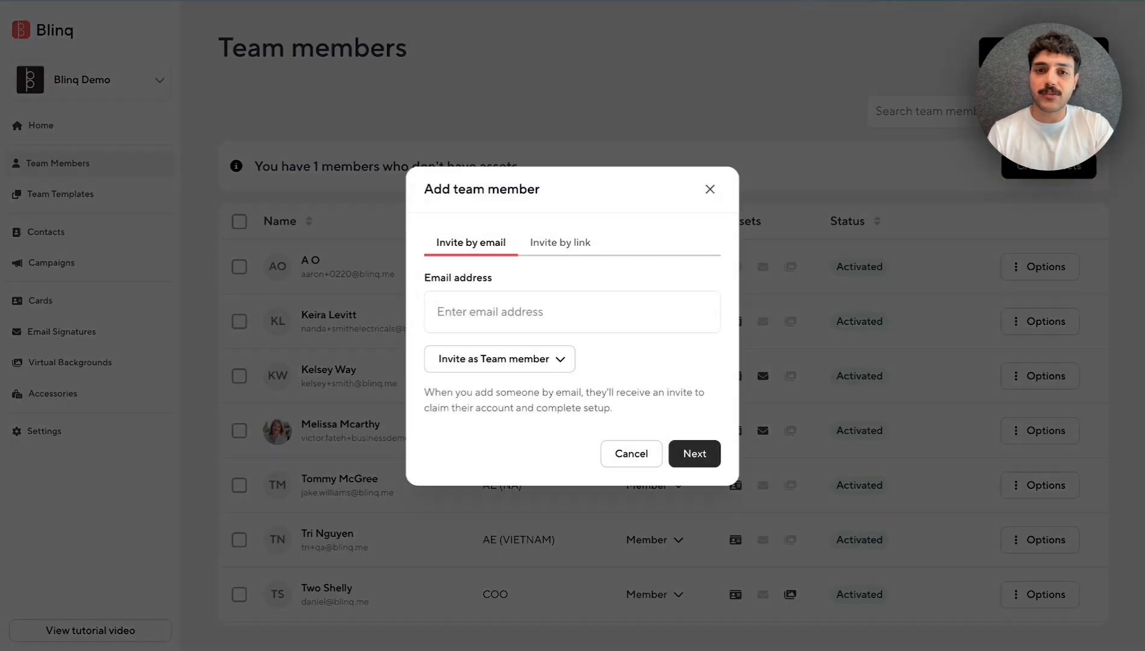
{"action": "left_click", "coordinate": [560, 244]}
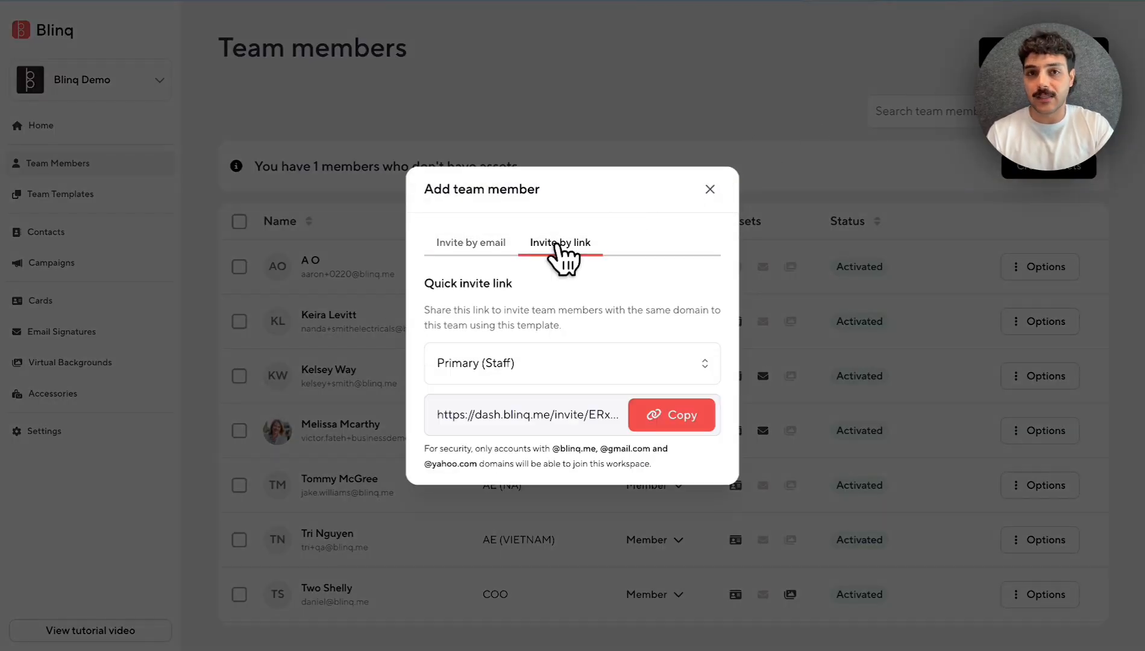
{"action": "left_click", "coordinate": [711, 190]}
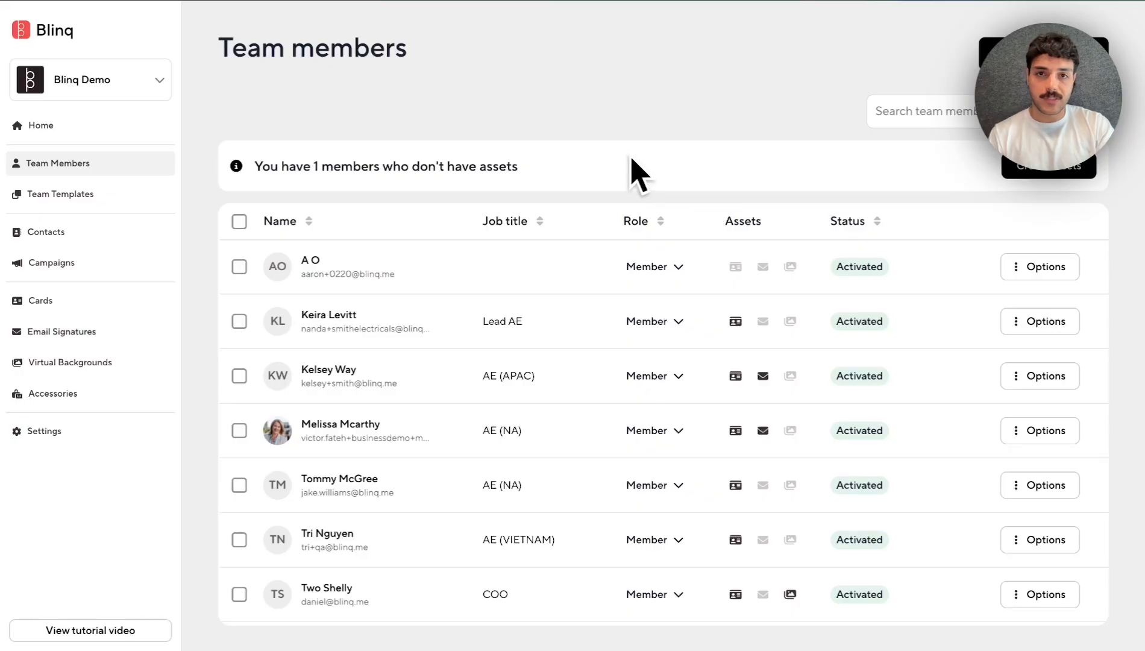
- Check the AE (APAC) member's card, email signature and virtual background options, and view the digital card of the AE (NA) member with a photo
{"action": "scroll", "coordinate": [717, 314], "scroll_direction": "down", "scroll_amount": 2}
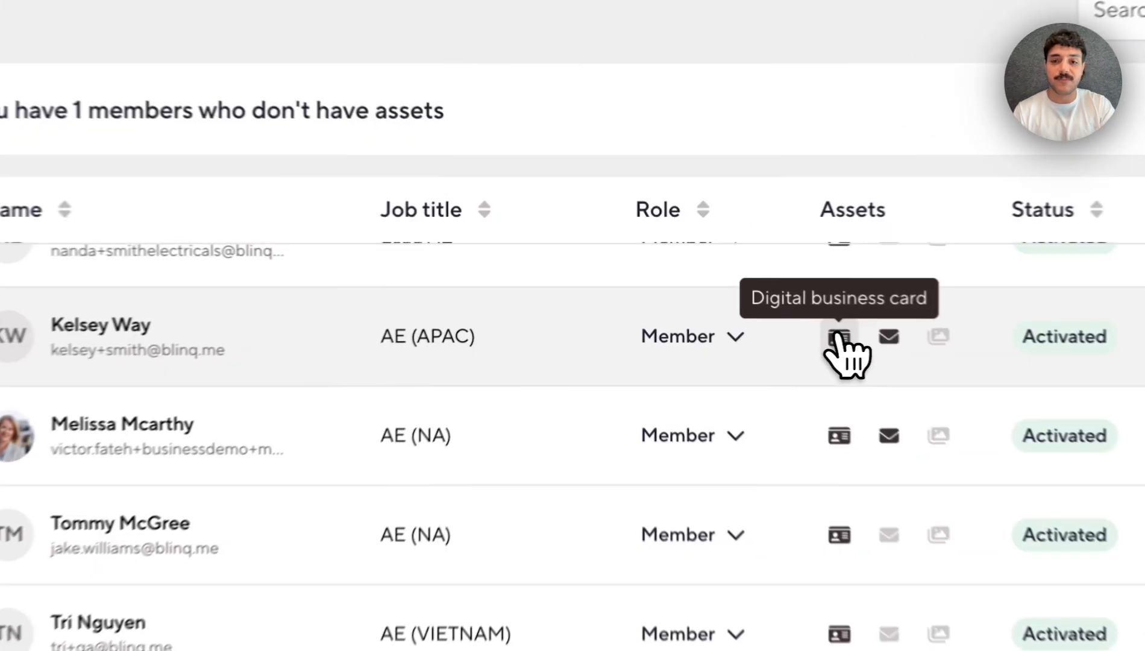
{"action": "left_click", "coordinate": [736, 289]}
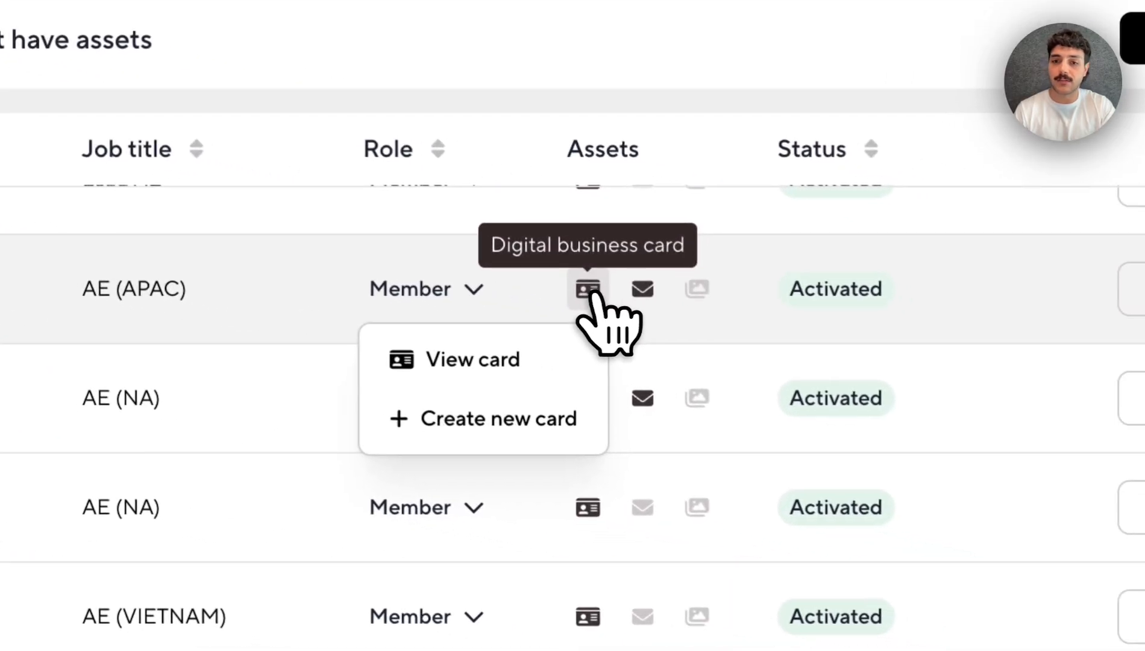
{"action": "left_click", "coordinate": [617, 283]}
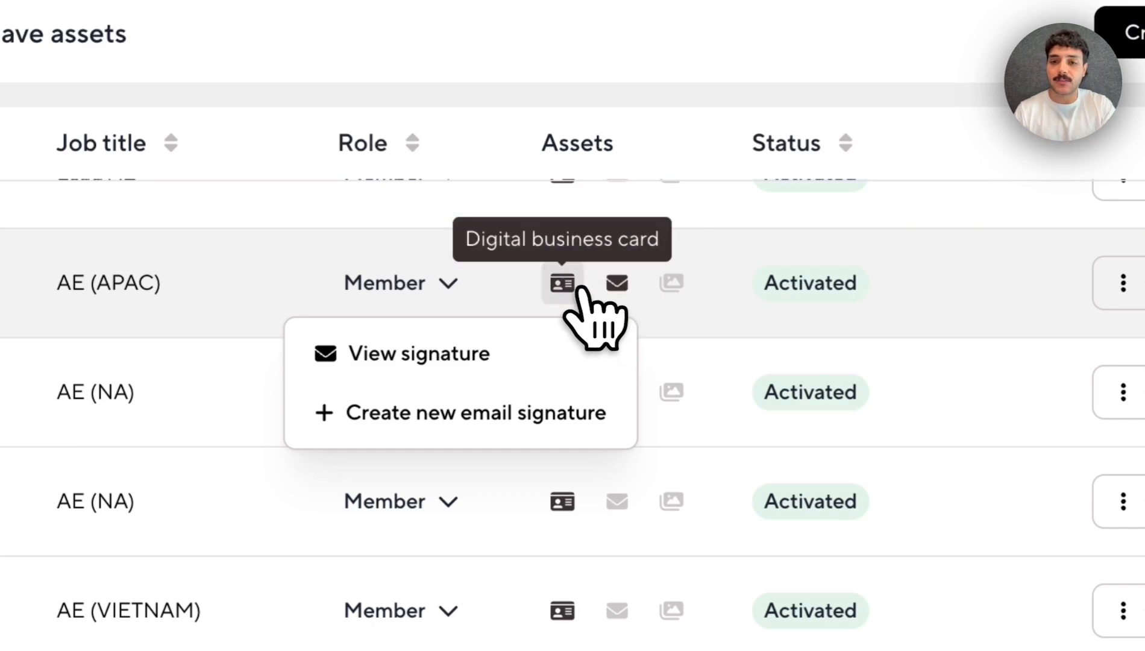
{"action": "mouse_move", "coordinate": [671, 295]}
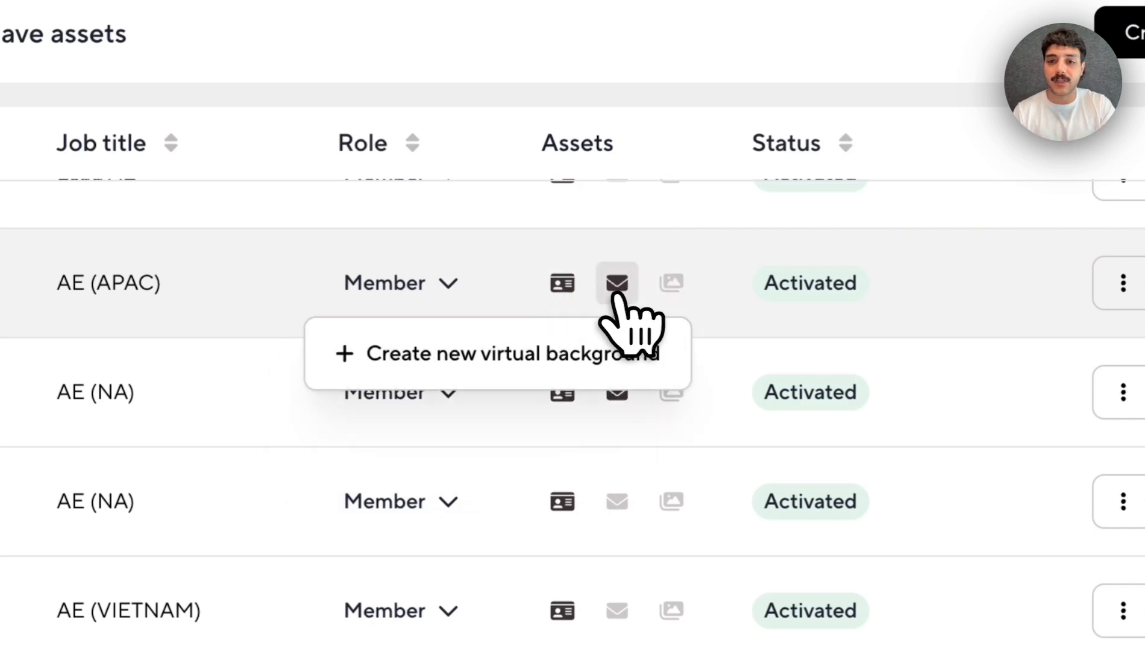
{"action": "left_click", "coordinate": [563, 286]}
{"action": "mouse_move", "coordinate": [568, 391]}
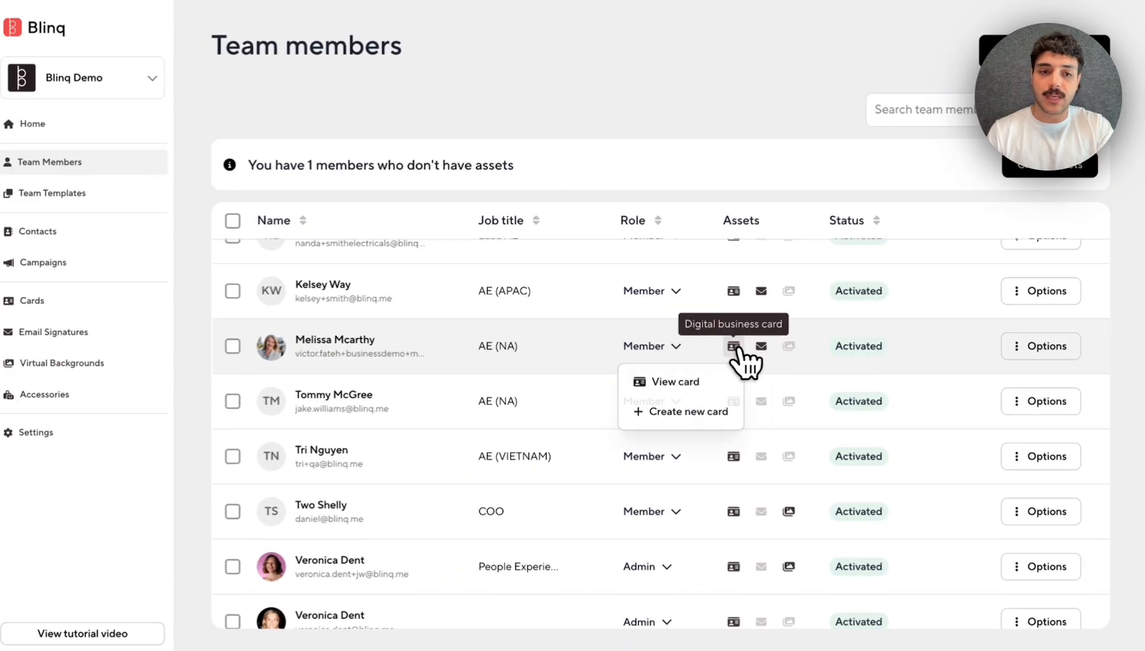
{"action": "left_click", "coordinate": [504, 460]}
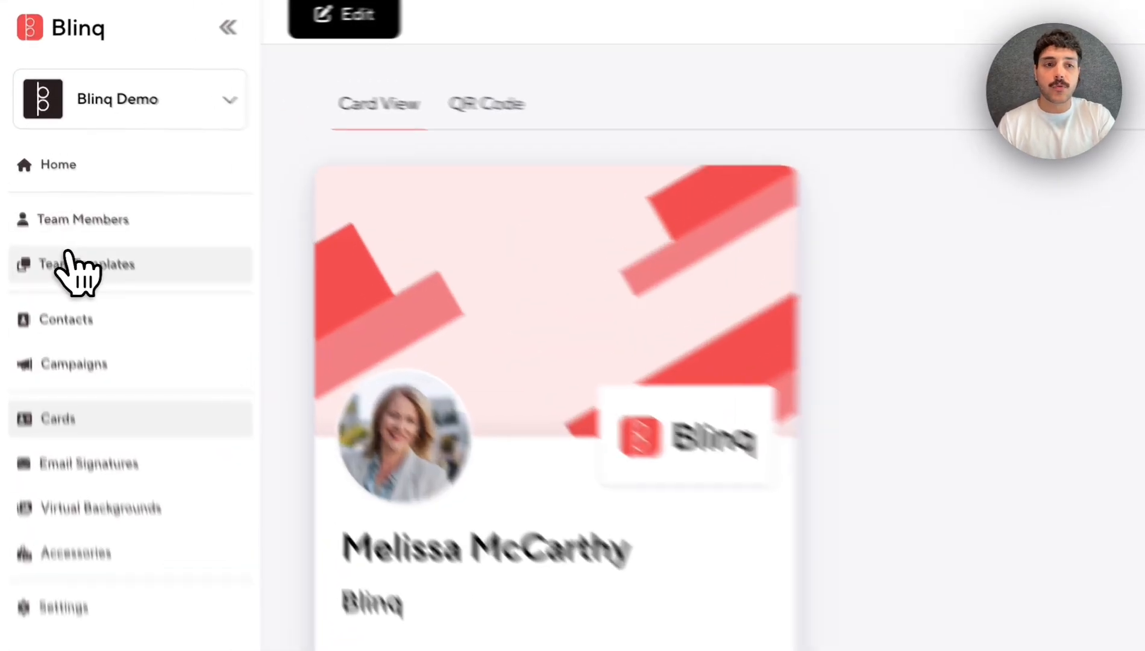
- Create a new blank team card template and title it Marketing (NA)
{"action": "left_click", "coordinate": [47, 192]}
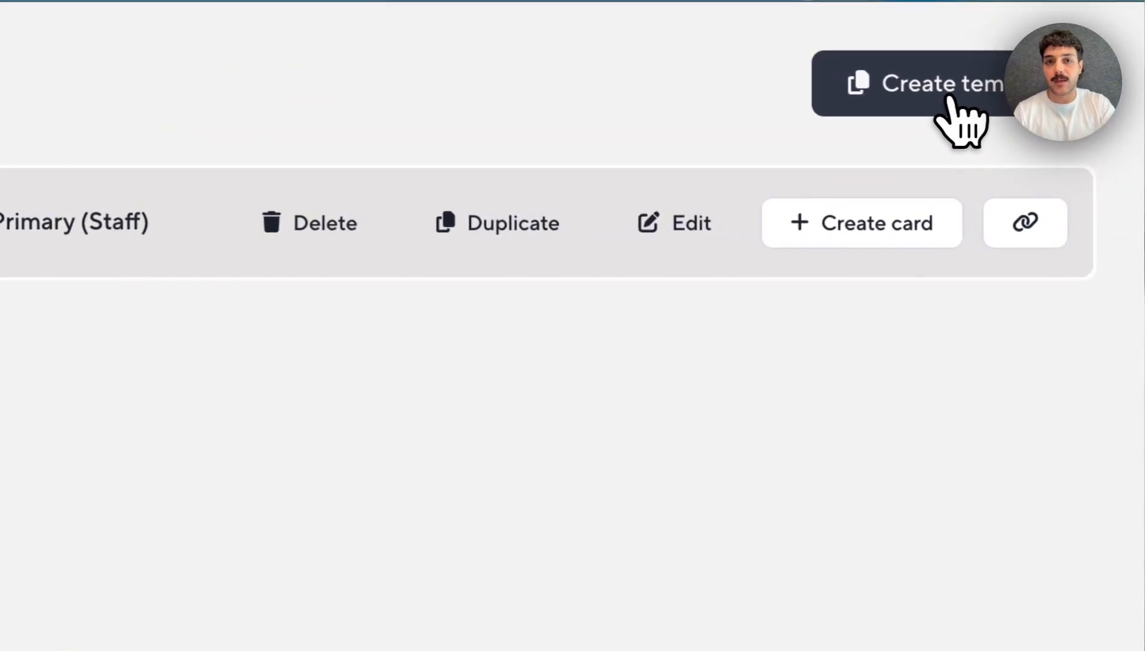
{"action": "left_click", "coordinate": [951, 99]}
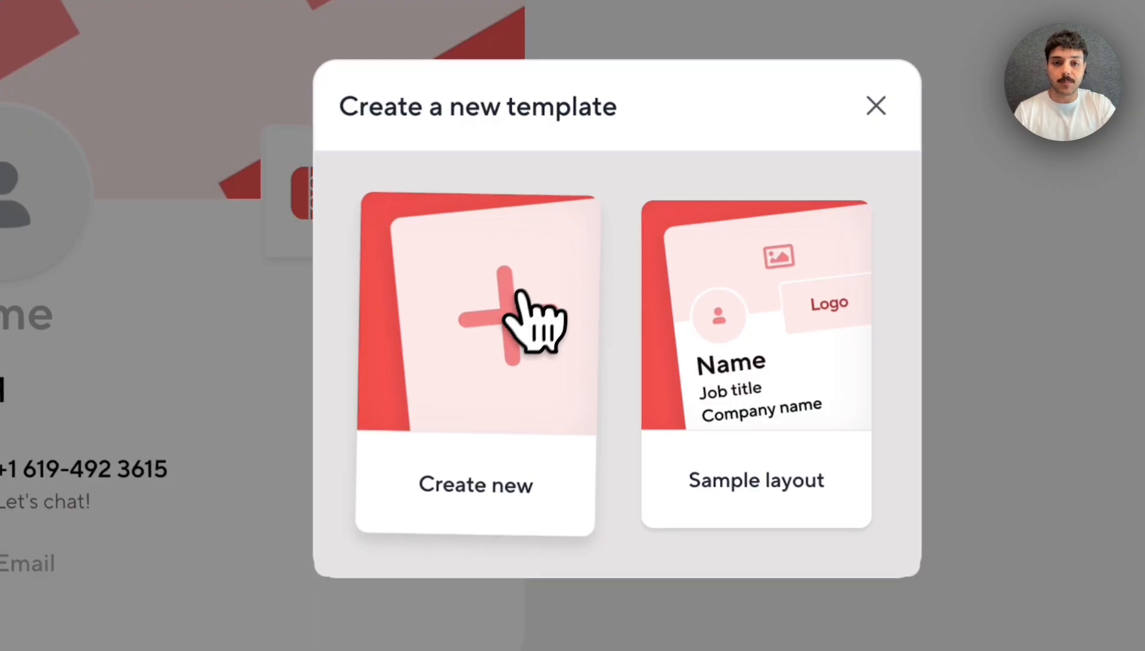
{"action": "left_click", "coordinate": [530, 275]}
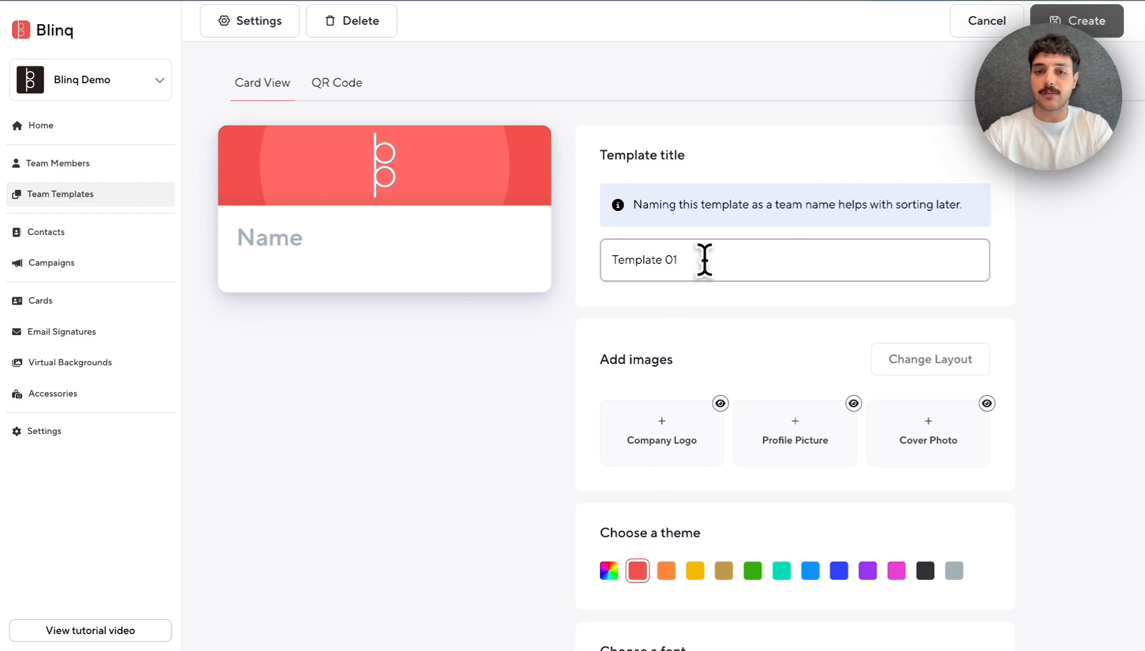
{"action": "triple_click", "coordinate": [705, 260]}
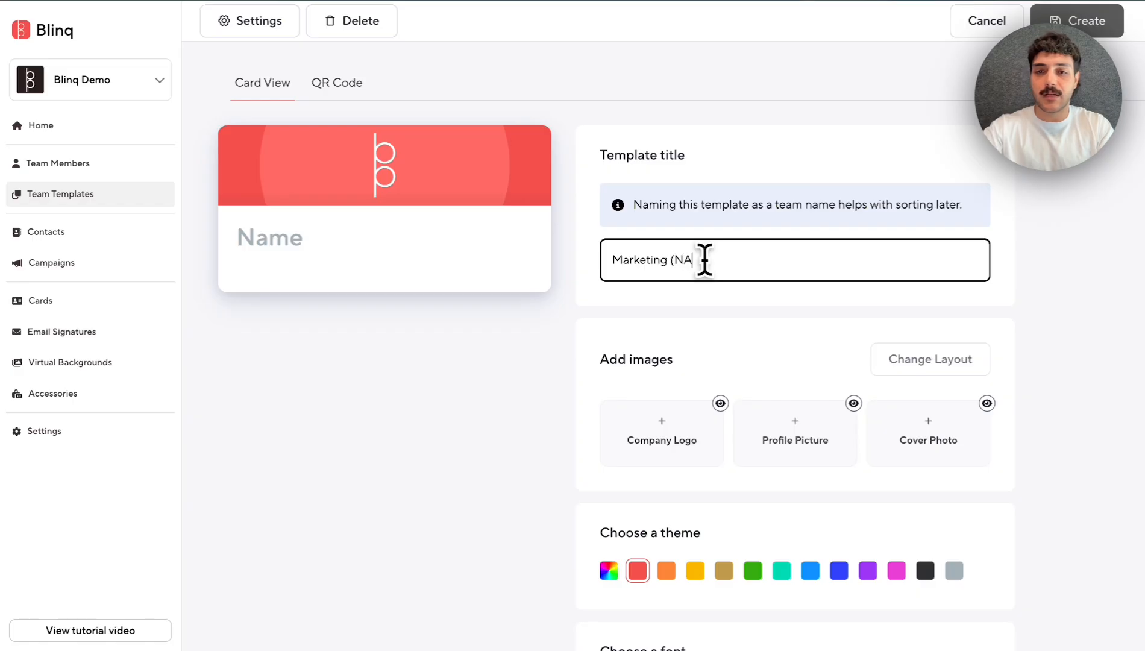
{"action": "left_click", "coordinate": [560, 373]}
- Add logo-1.png from the Desktop's demo folder as the shared company logo, enlarge it within its frame and save it
{"action": "scroll", "coordinate": [561, 373], "scroll_direction": "down", "scroll_amount": 2}
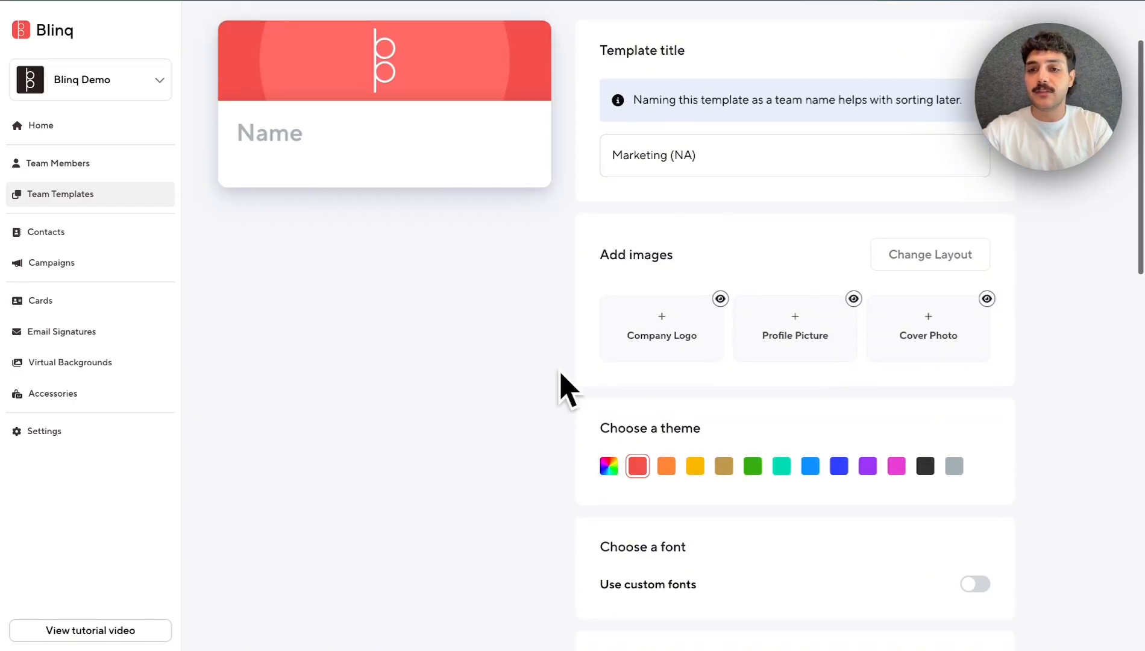
{"action": "scroll", "coordinate": [561, 372], "scroll_direction": "up", "scroll_amount": 1}
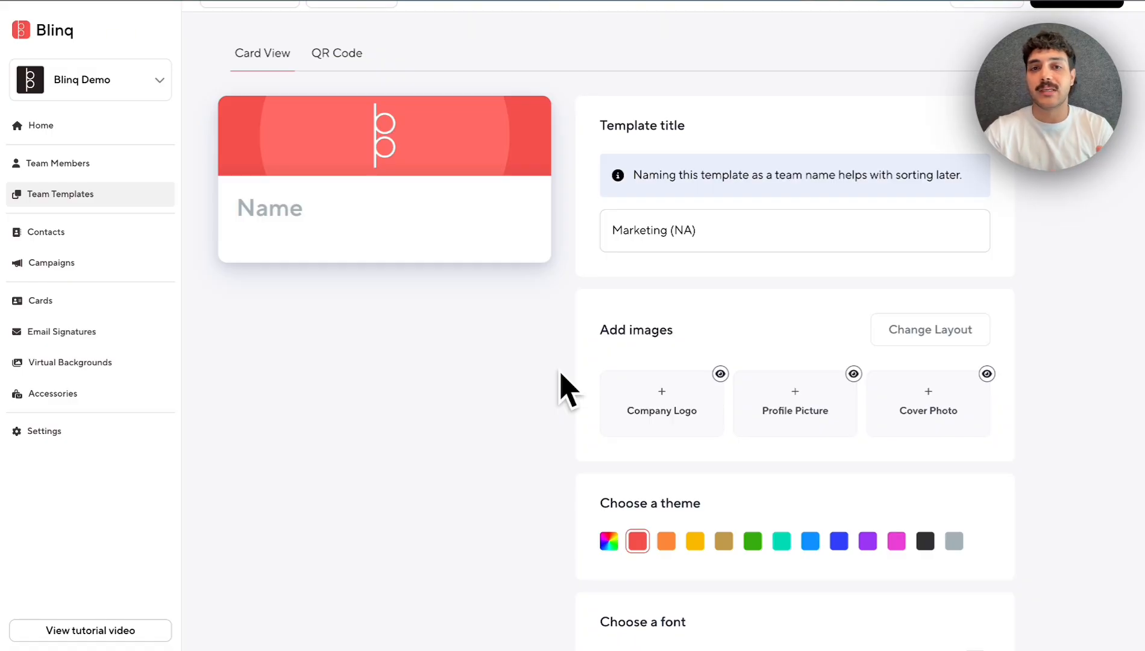
{"action": "scroll", "coordinate": [566, 388], "scroll_direction": "down", "scroll_amount": 1}
{"action": "scroll", "coordinate": [560, 374], "scroll_direction": "up", "scroll_amount": 2}
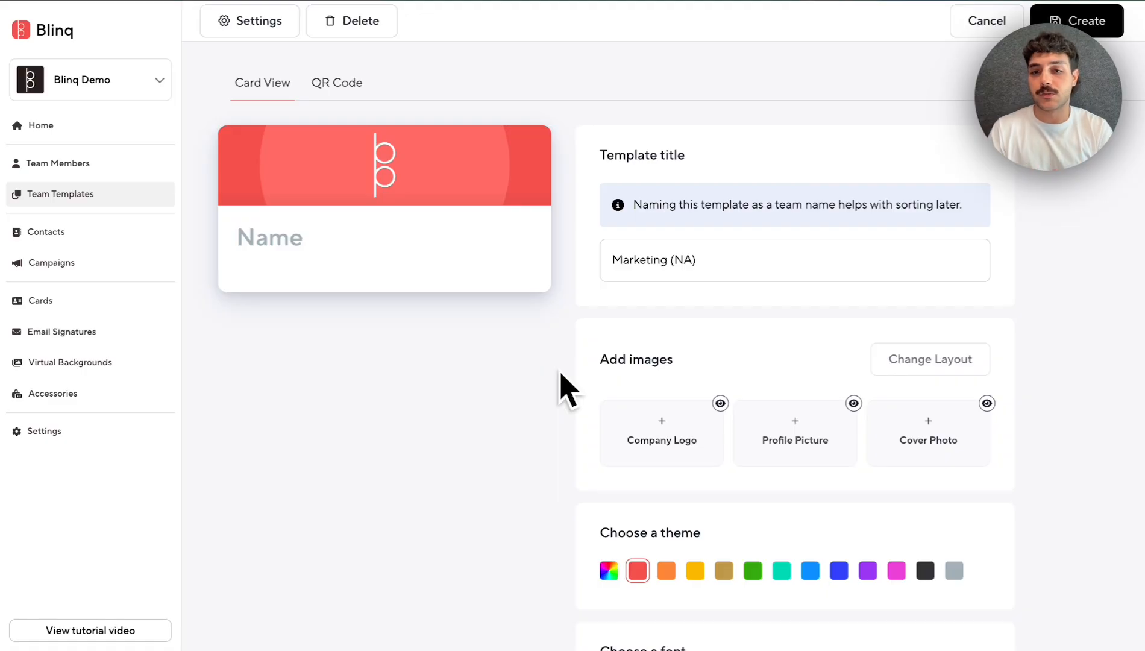
{"action": "scroll", "coordinate": [677, 401], "scroll_direction": "down", "scroll_amount": 1}
{"action": "left_click", "coordinate": [684, 410]}
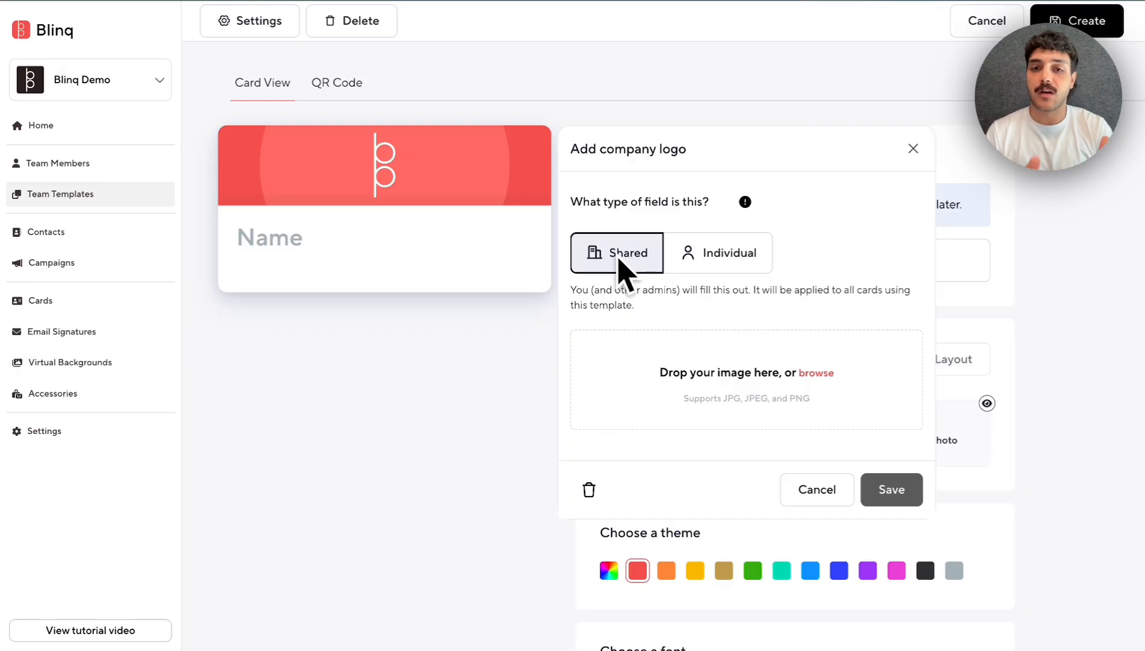
{"action": "left_click", "coordinate": [737, 401]}
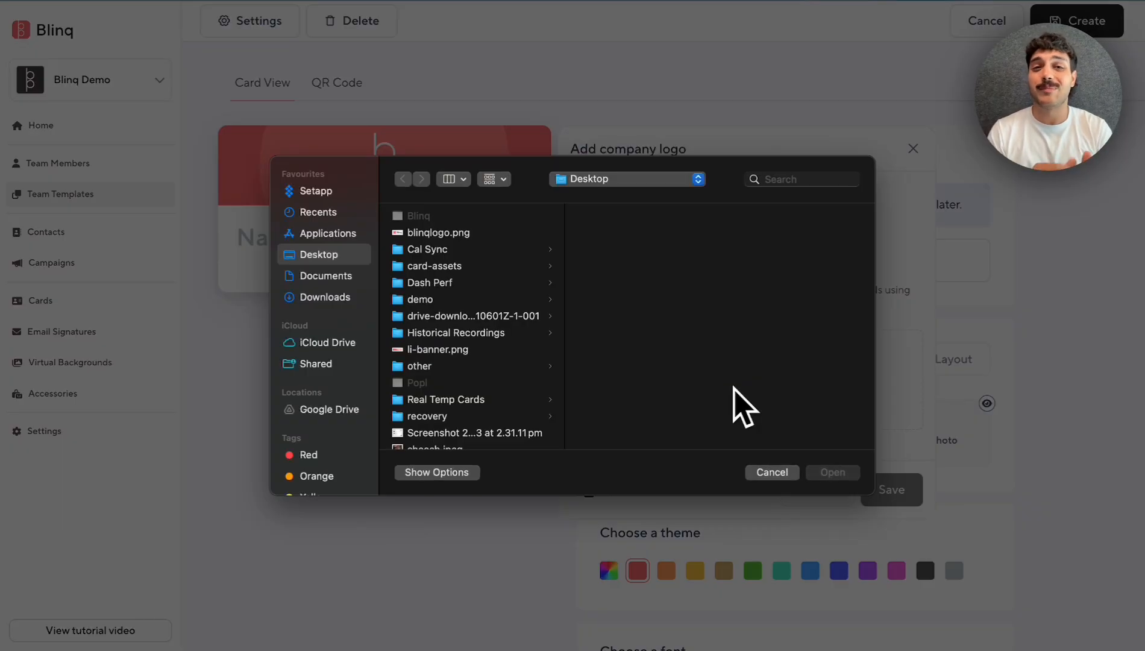
{"action": "left_click", "coordinate": [462, 299]}
{"action": "left_click", "coordinate": [618, 234]}
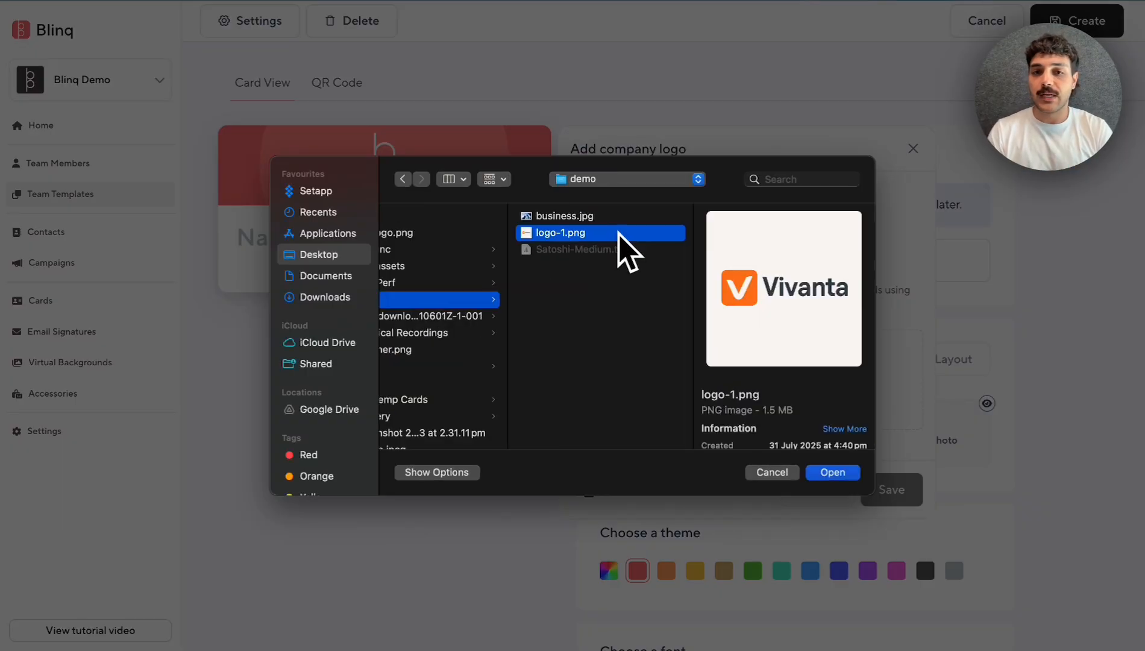
{"action": "left_click", "coordinate": [841, 479]}
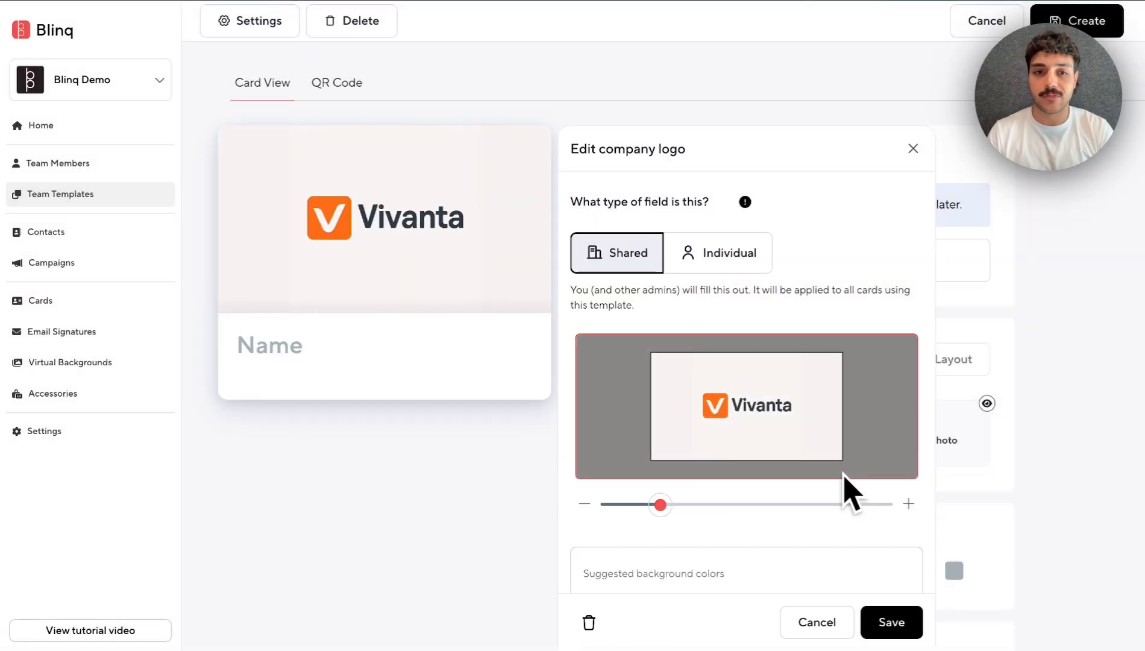
{"action": "left_click_drag", "start_coordinate": [661, 505], "coordinate": [700, 505]}
{"action": "left_click", "coordinate": [890, 627]}
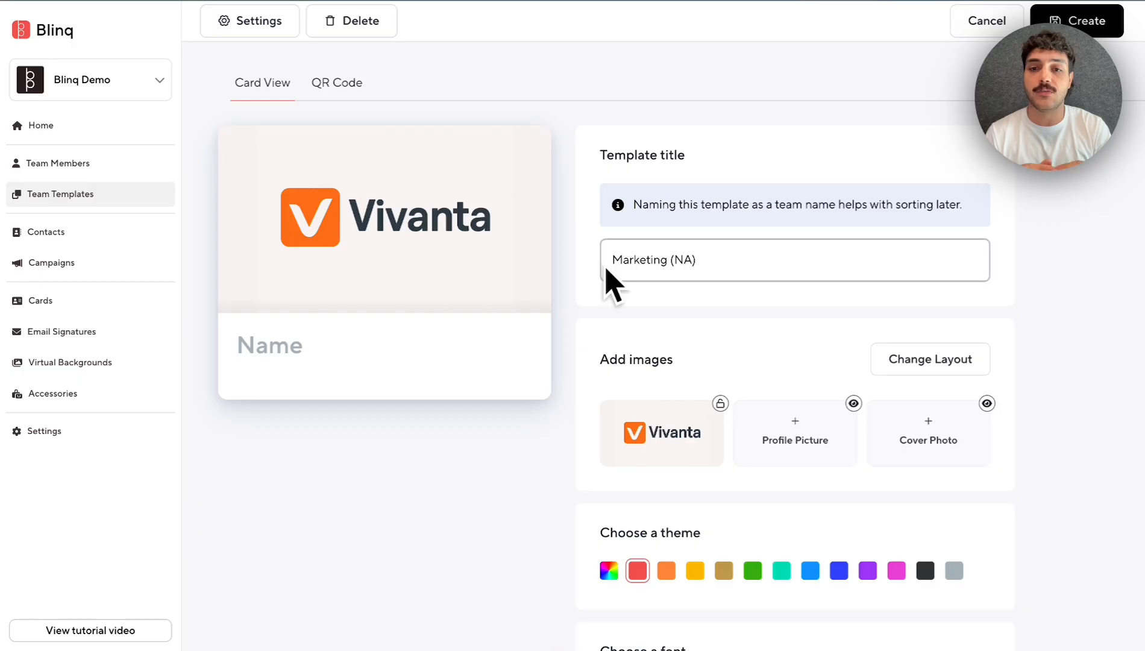
- Add the profile picture as an individual, non-optional field and save it
{"action": "scroll", "coordinate": [607, 274], "scroll_direction": "down", "scroll_amount": 2}
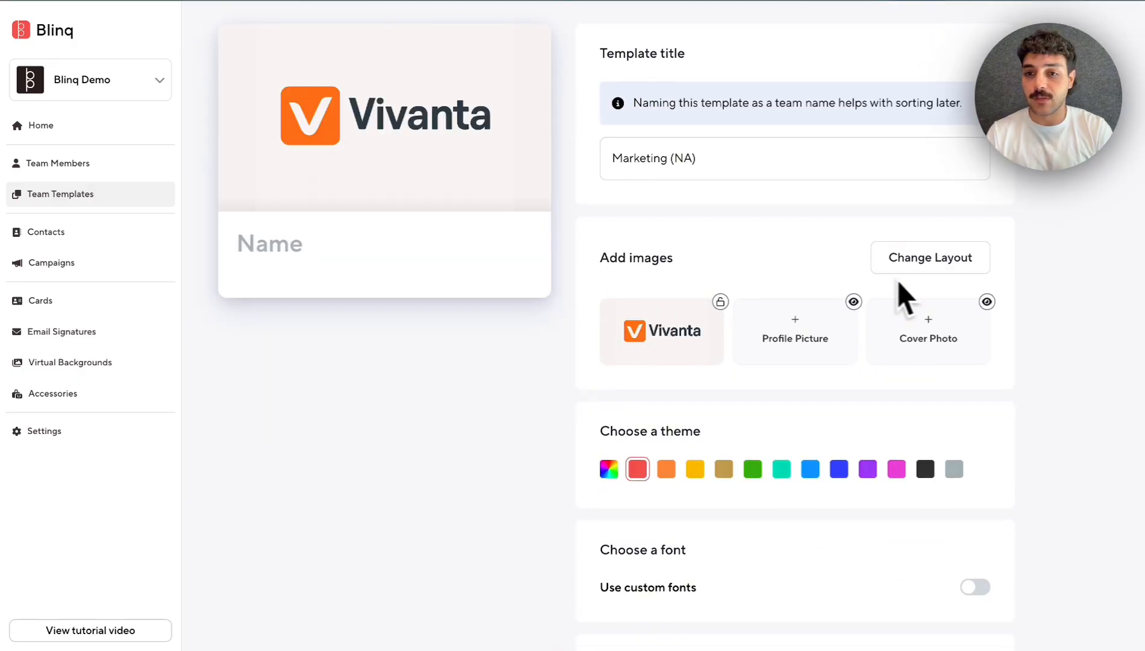
{"action": "left_click", "coordinate": [805, 331]}
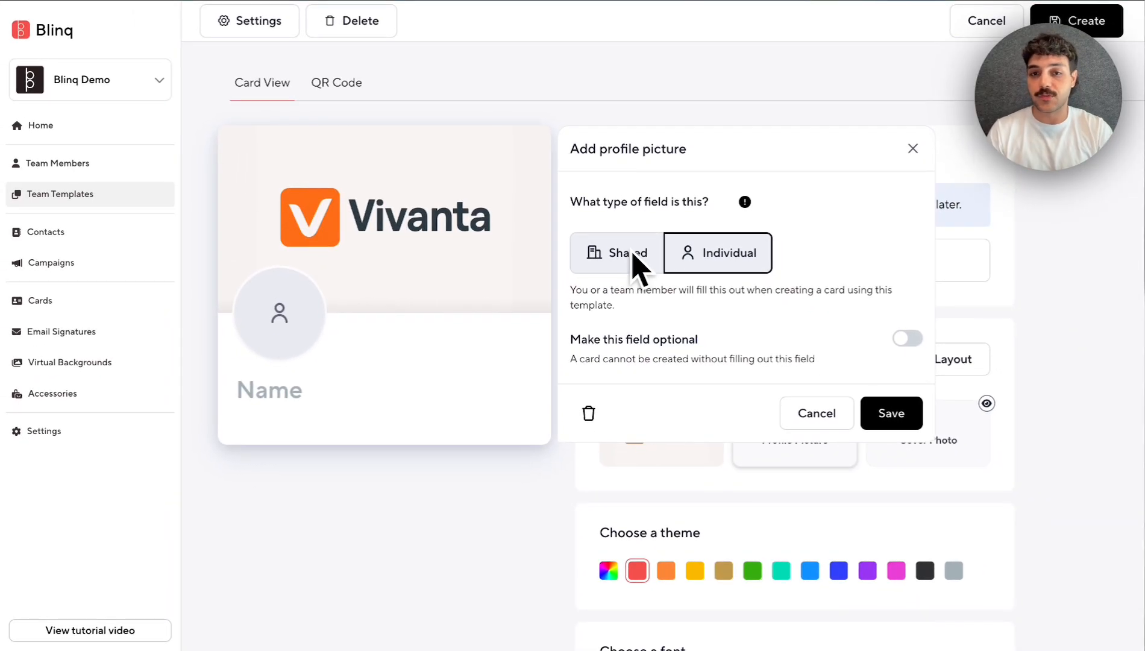
{"action": "left_click_drag", "start_coordinate": [594, 338], "coordinate": [688, 336]}
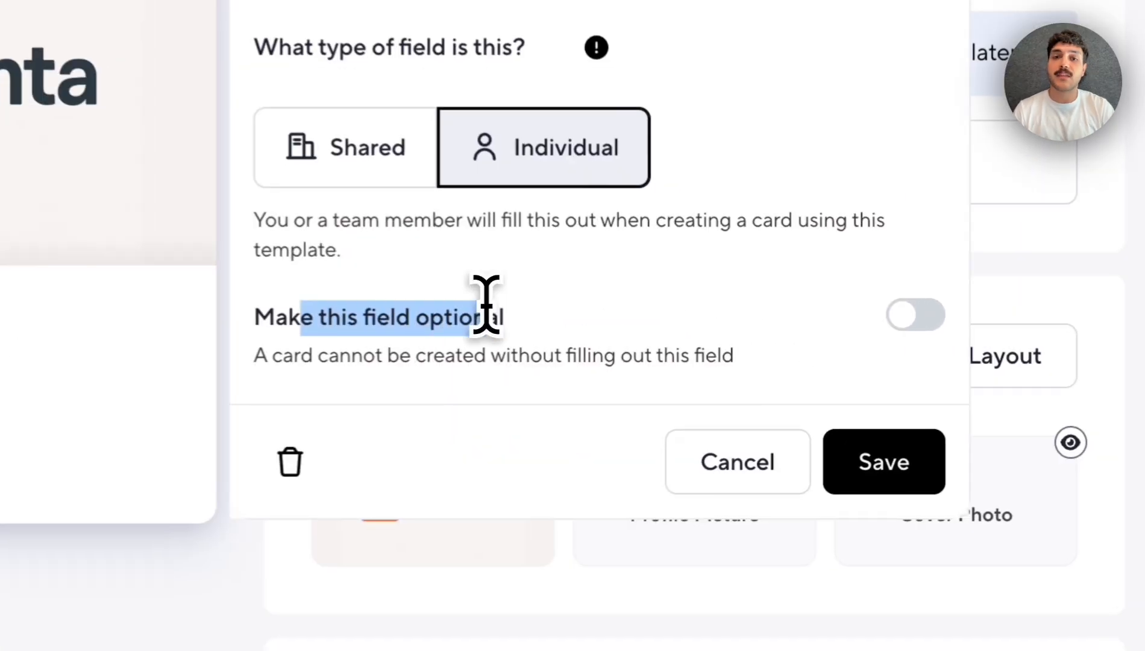
{"action": "left_click", "coordinate": [688, 335]}
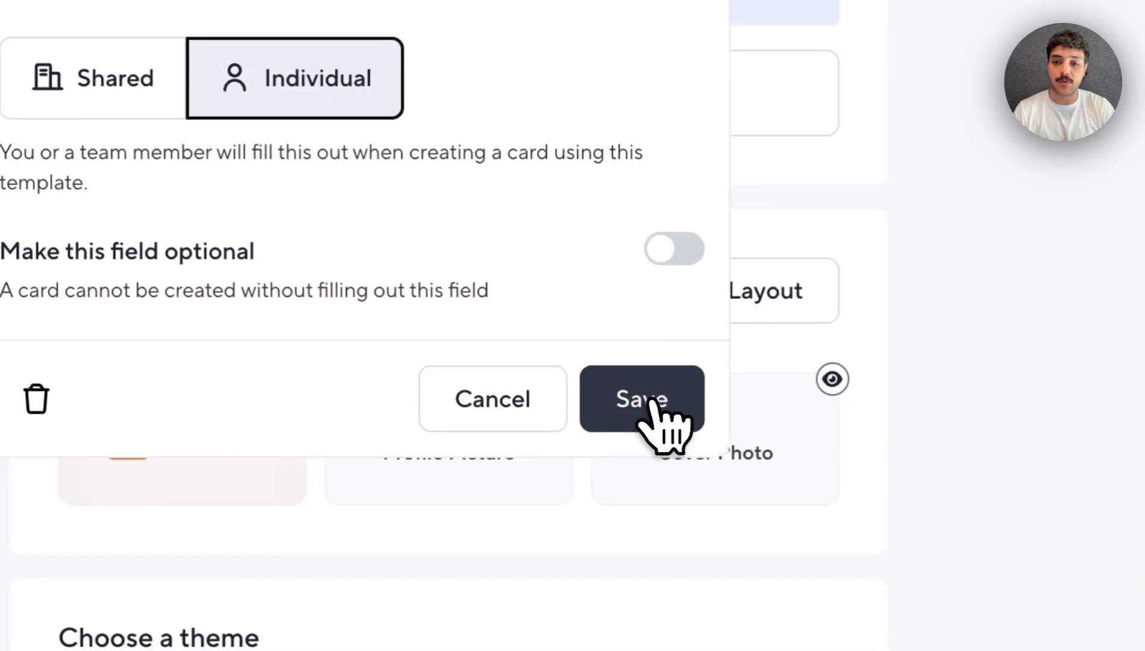
{"action": "left_click", "coordinate": [684, 407]}
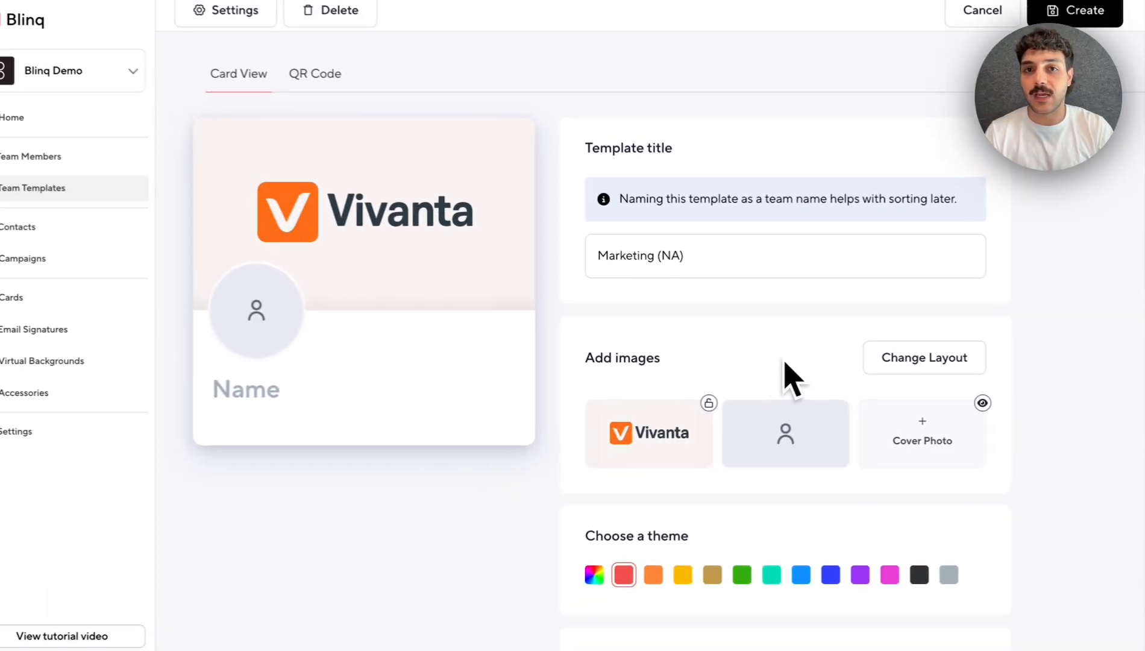
- Add business.jpg from the demo folder as the shared cover photo, zoom it in slightly and save it
{"action": "scroll", "coordinate": [694, 361], "scroll_direction": "down", "scroll_amount": 1}
{"action": "scroll", "coordinate": [796, 379], "scroll_direction": "down", "scroll_amount": 1}
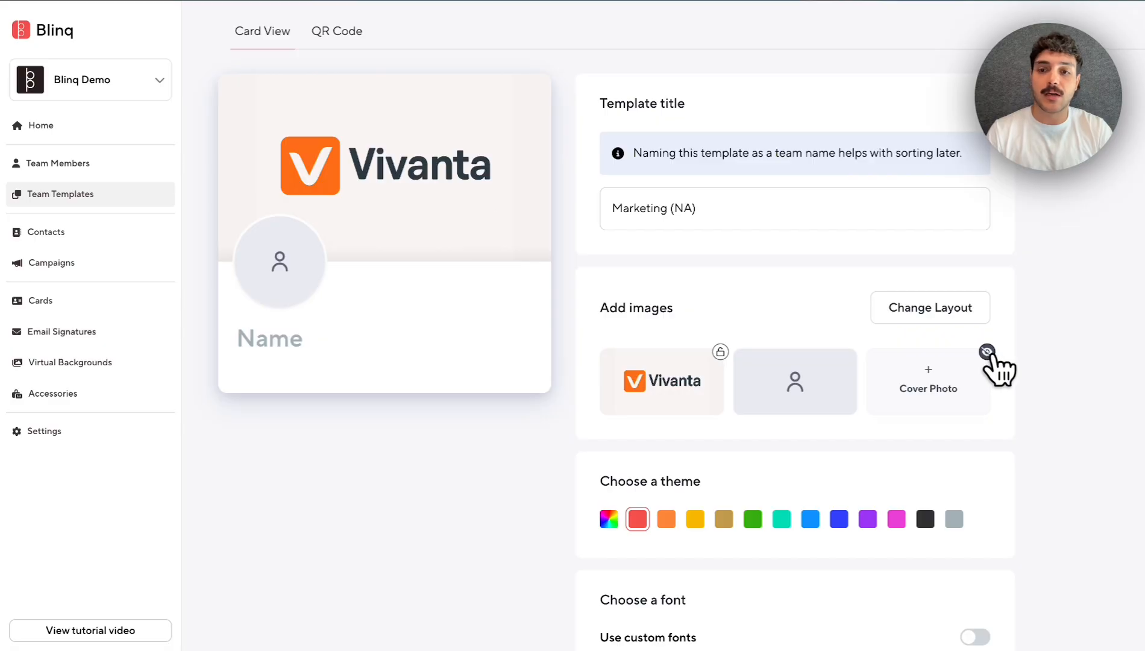
{"action": "scroll", "coordinate": [1001, 373], "scroll_direction": "up", "scroll_amount": 1}
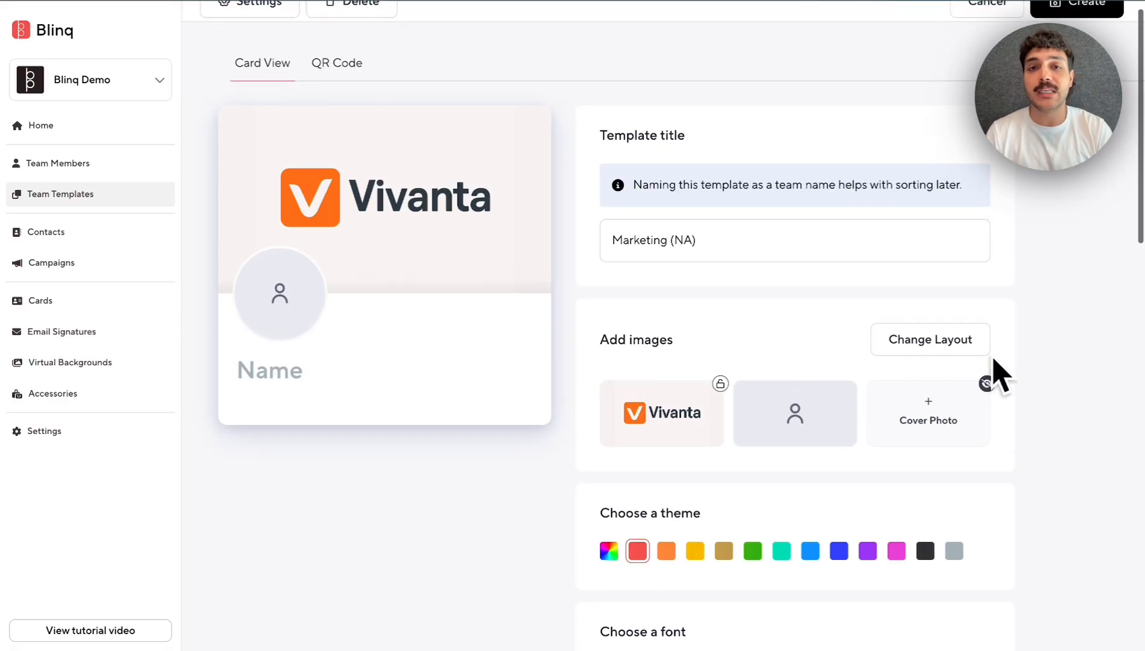
{"action": "left_click", "coordinate": [933, 425]}
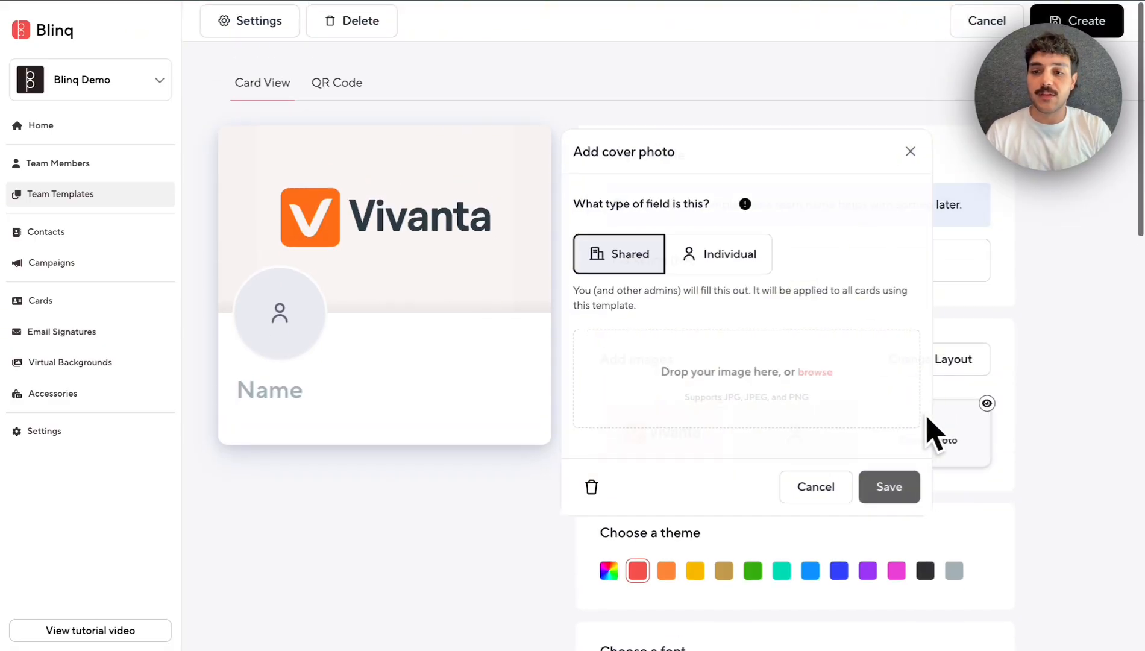
{"action": "left_click", "coordinate": [721, 392]}
{"action": "left_click", "coordinate": [619, 217]}
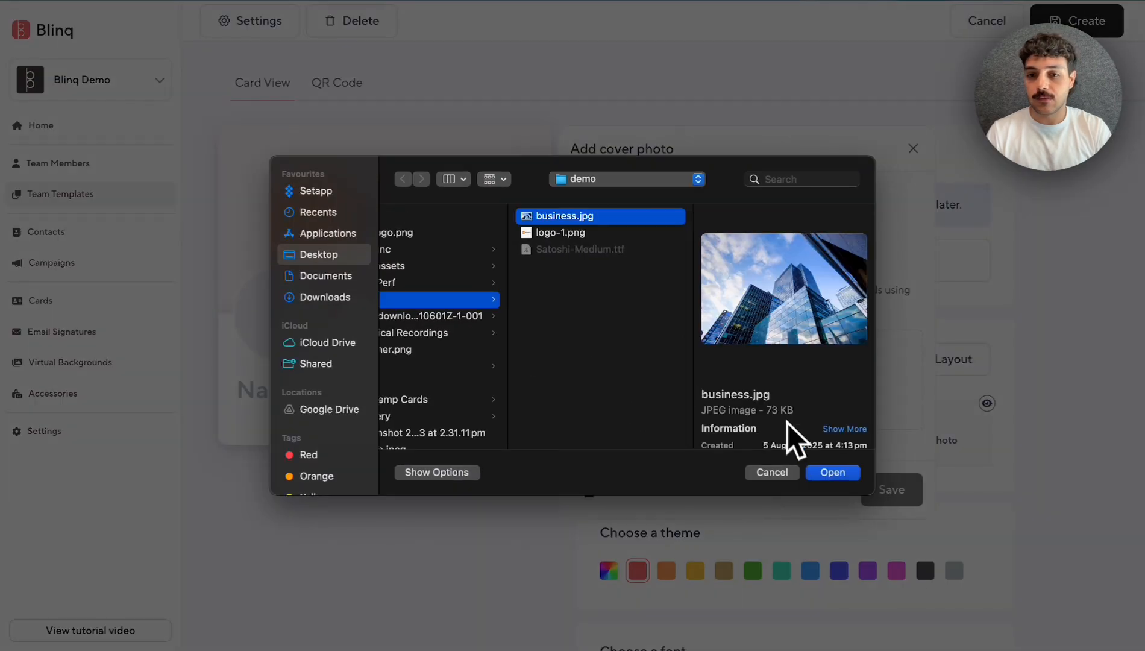
{"action": "left_click", "coordinate": [823, 479]}
{"action": "left_click_drag", "start_coordinate": [601, 504], "coordinate": [655, 508]}
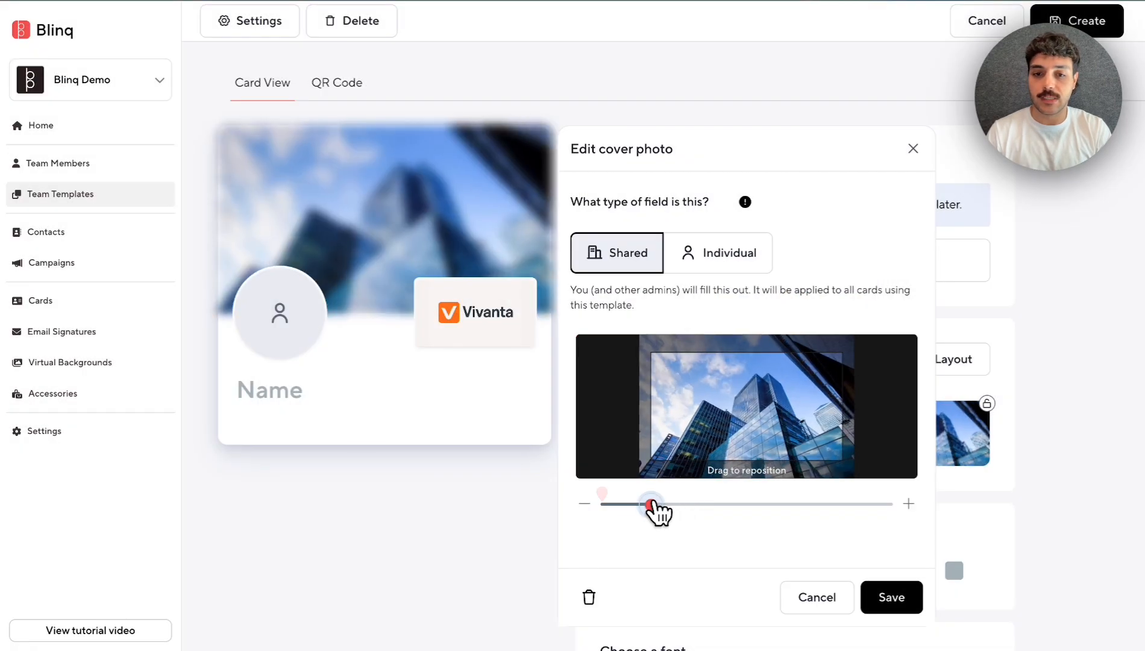
{"action": "left_click", "coordinate": [898, 603]}
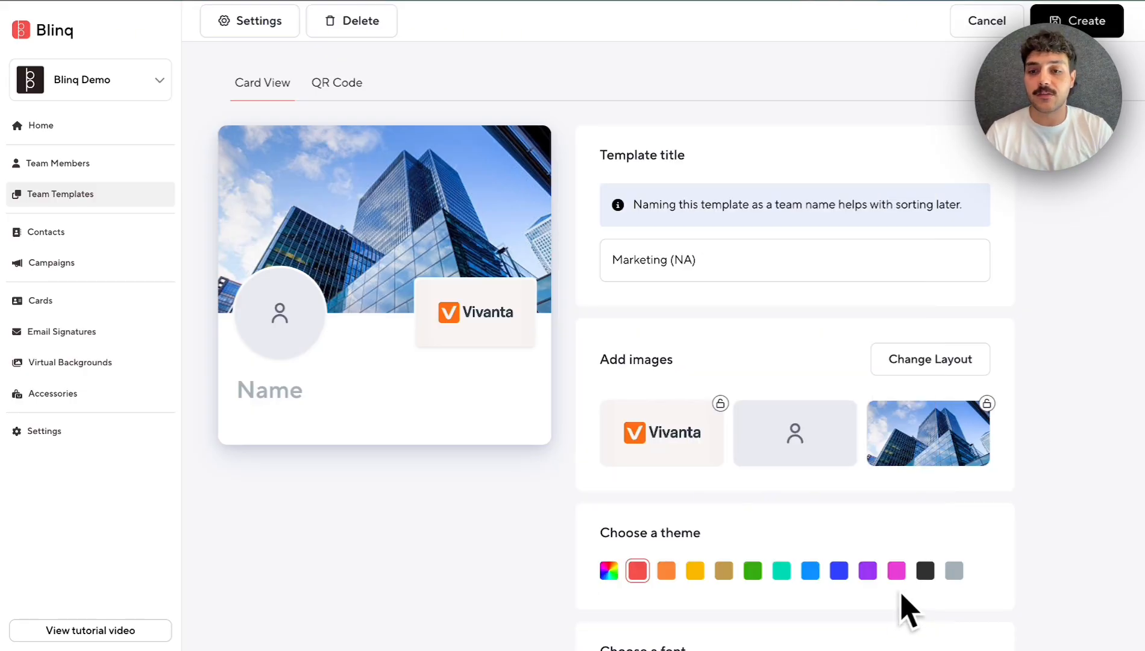
- Try a custom theme colour, entering hex FFFFFF and adjusting the hue and shade in the colour picker
{"action": "scroll", "coordinate": [1079, 395], "scroll_direction": "down", "scroll_amount": 1}
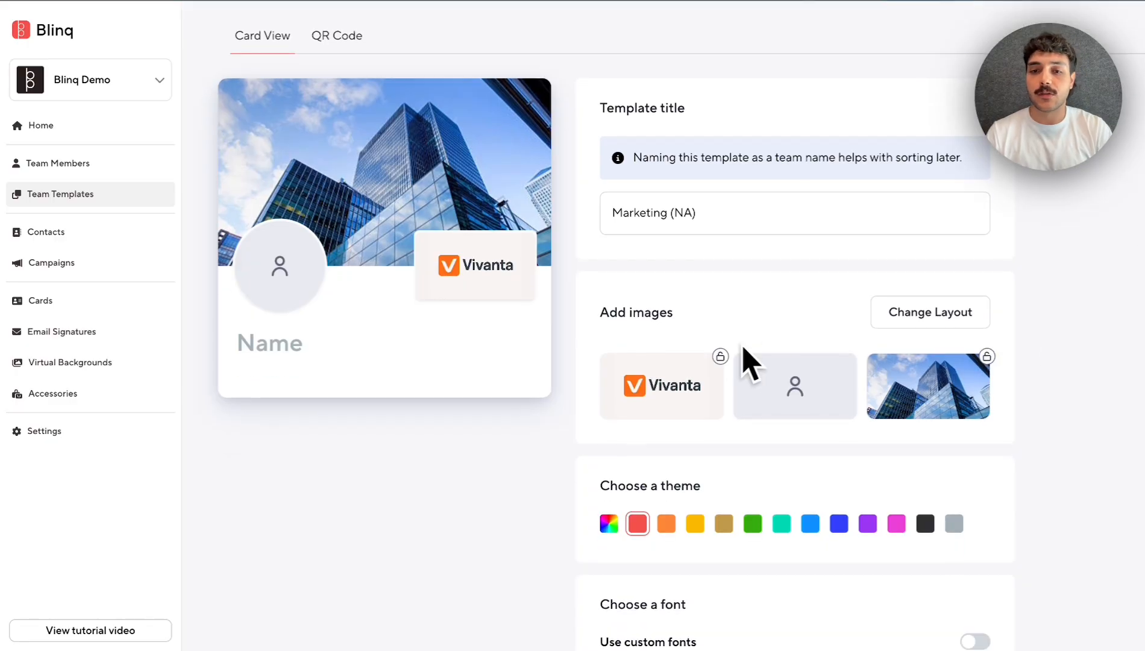
{"action": "scroll", "coordinate": [720, 374], "scroll_direction": "down", "scroll_amount": 6}
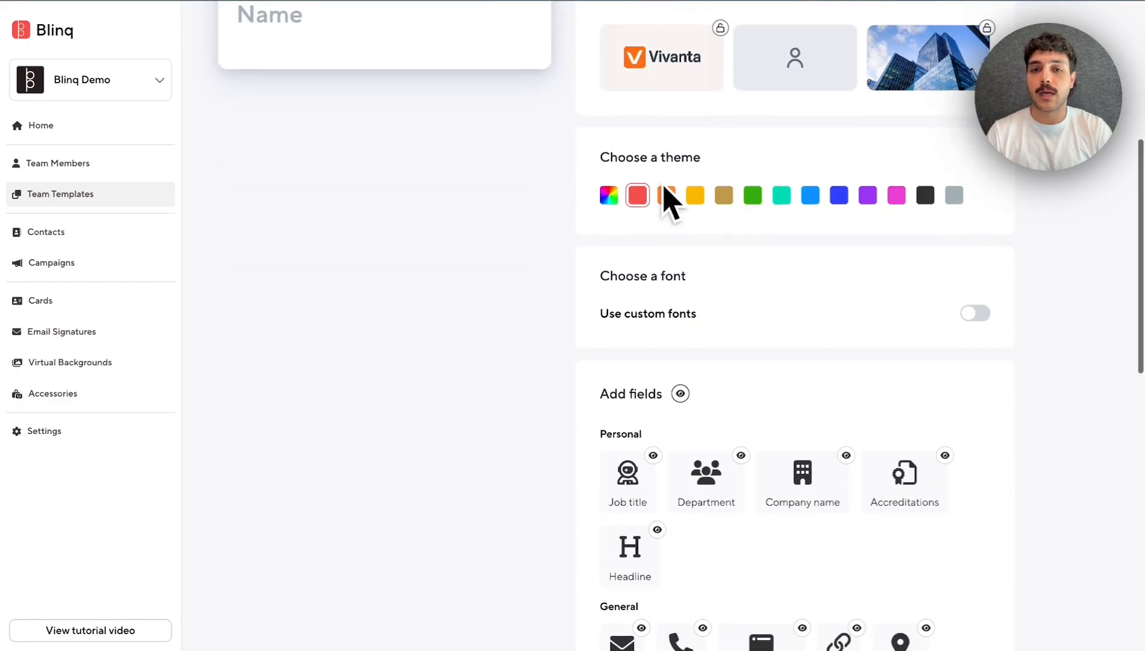
{"action": "scroll", "coordinate": [714, 320], "scroll_direction": "up", "scroll_amount": 2}
{"action": "scroll", "coordinate": [824, 469], "scroll_direction": "up", "scroll_amount": 3}
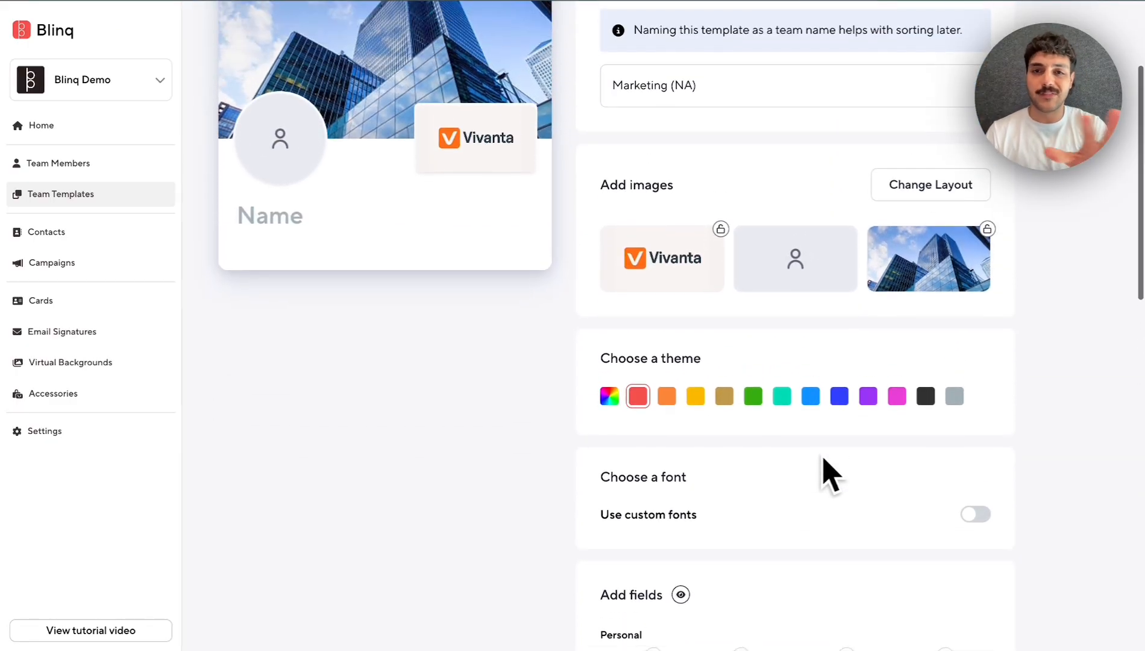
{"action": "scroll", "coordinate": [825, 469], "scroll_direction": "down", "scroll_amount": 1}
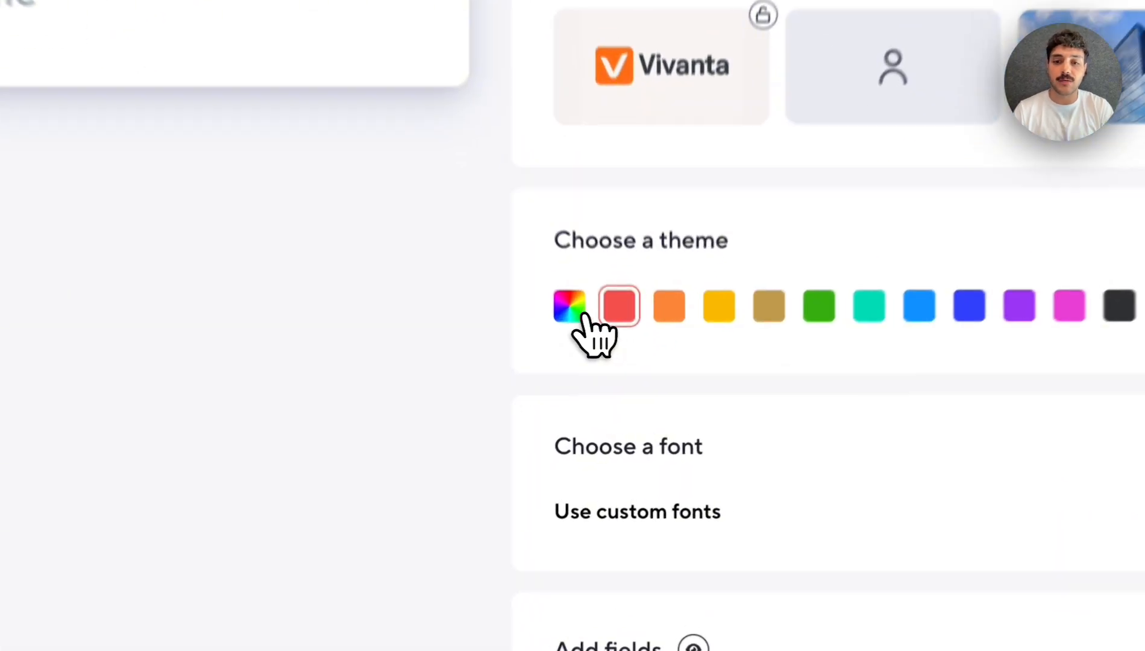
{"action": "left_click", "coordinate": [610, 399]}
{"action": "scroll", "coordinate": [362, 362], "scroll_direction": "down", "scroll_amount": 1}
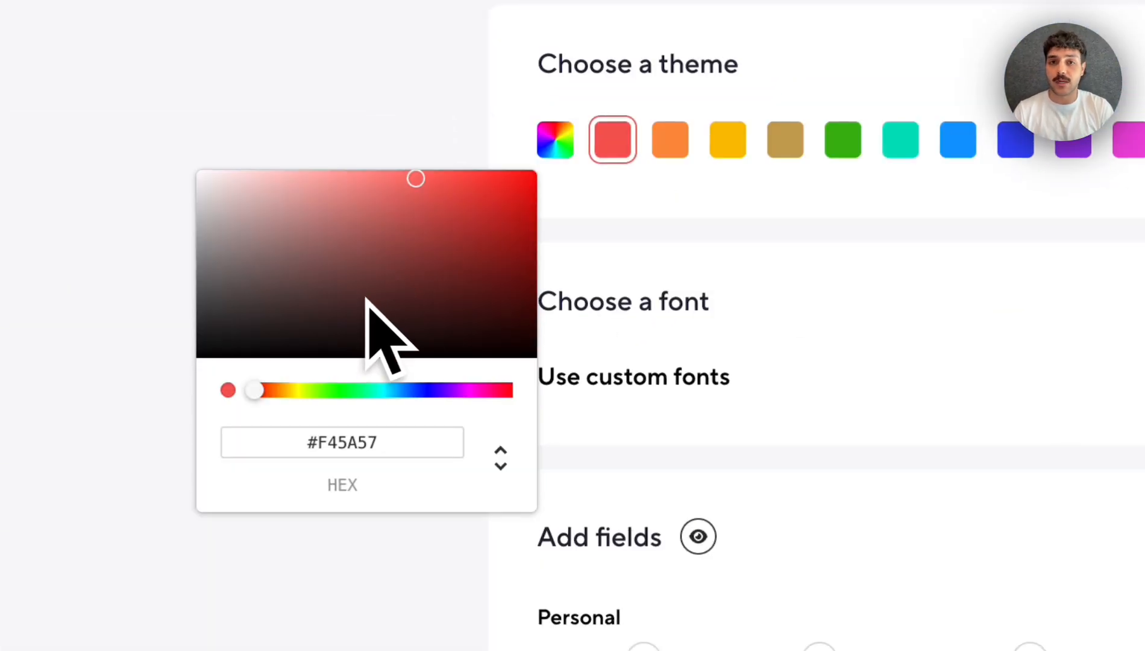
{"action": "double_click", "coordinate": [349, 443]}
{"action": "type", "text": "FFFFFF"}
{"action": "left_click_drag", "start_coordinate": [394, 394], "coordinate": [408, 392]}
{"action": "left_click_drag", "start_coordinate": [501, 190], "coordinate": [495, 190]}
{"action": "left_click", "coordinate": [712, 206]}
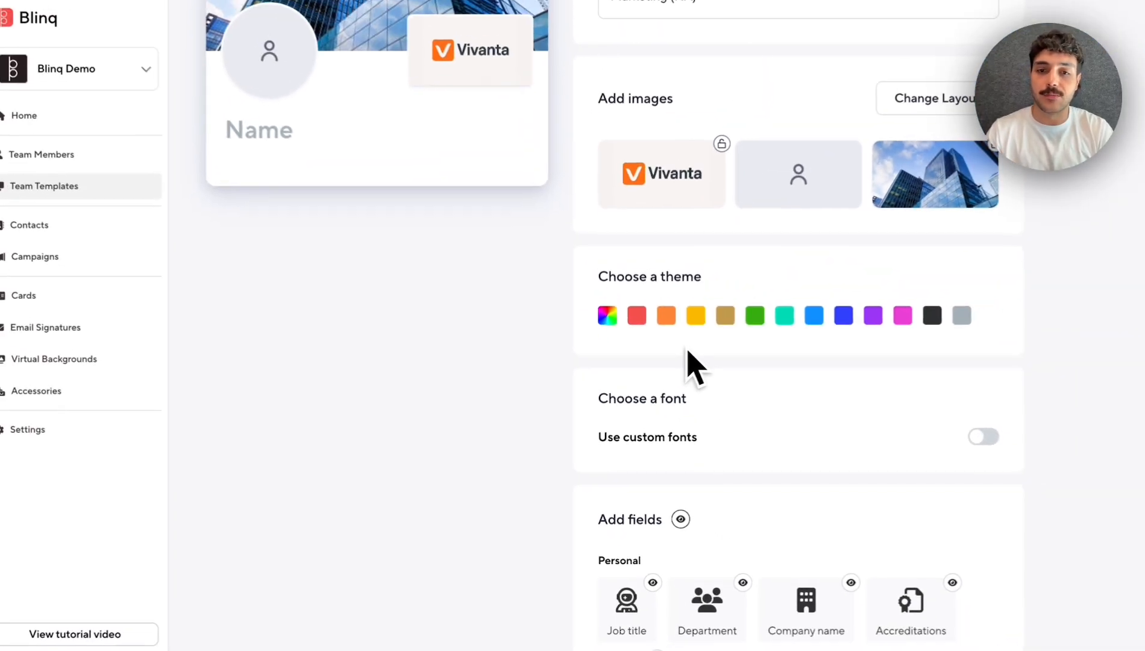
- Choose the light blue preset theme and enable custom fonts for the template
{"action": "scroll", "coordinate": [711, 207], "scroll_direction": "up", "scroll_amount": 2}
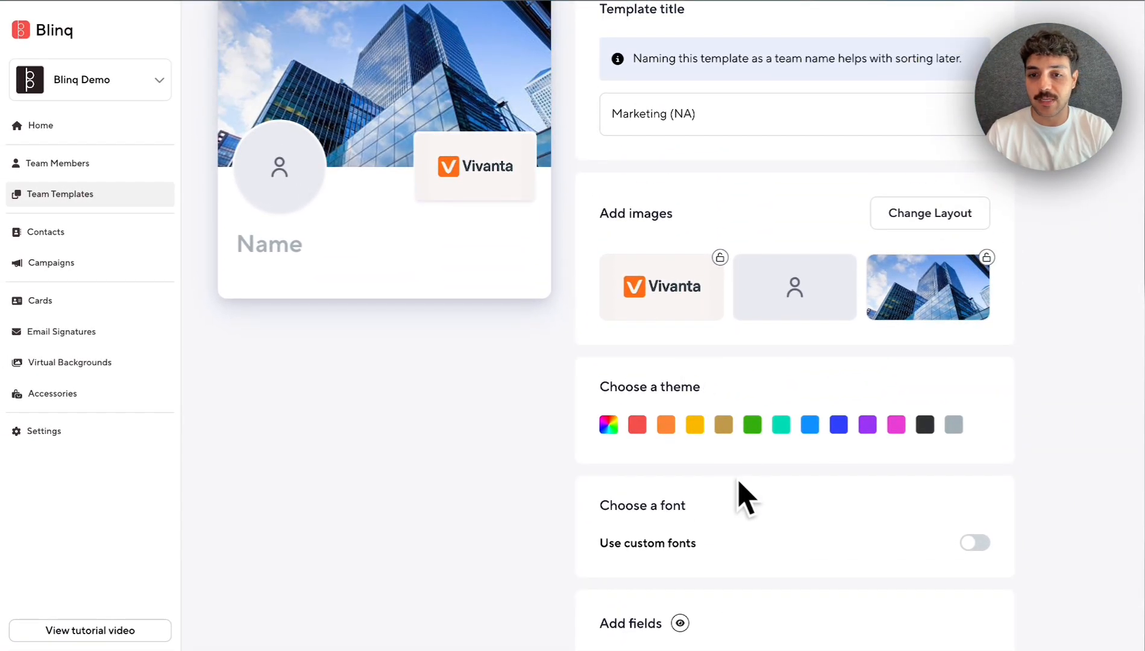
{"action": "scroll", "coordinate": [868, 410], "scroll_direction": "down", "scroll_amount": 3}
{"action": "left_click", "coordinate": [976, 376]}
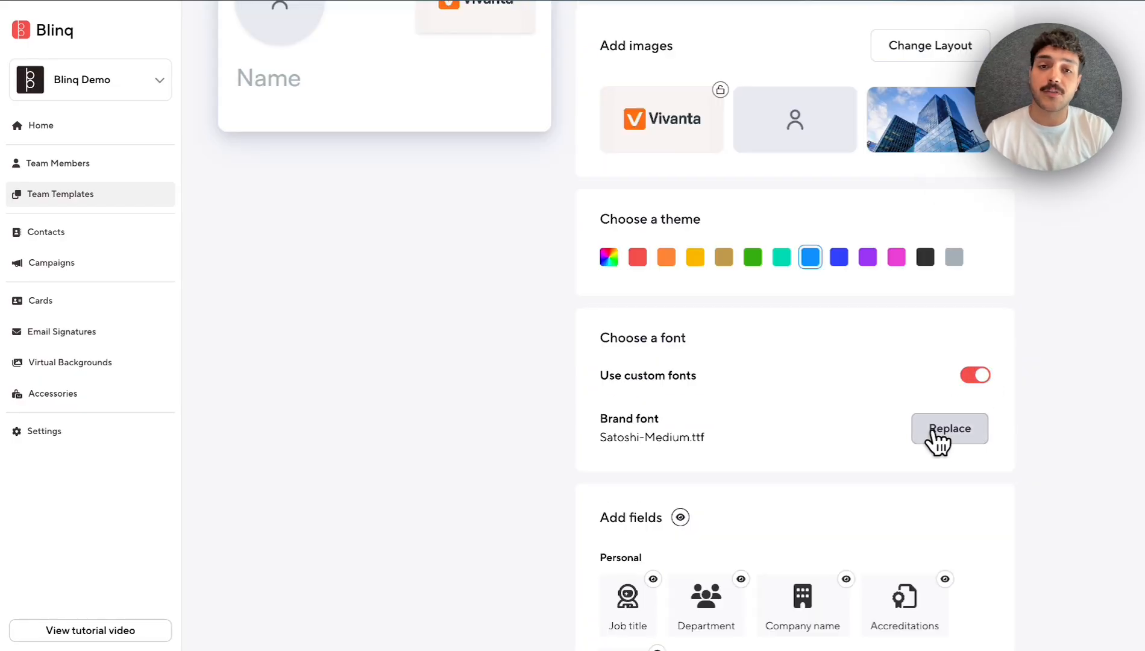
- Replace the template's brand font with Satoshi-Medium.ttf from the demo folder and confirm the right to use it
{"action": "left_click", "coordinate": [939, 440]}
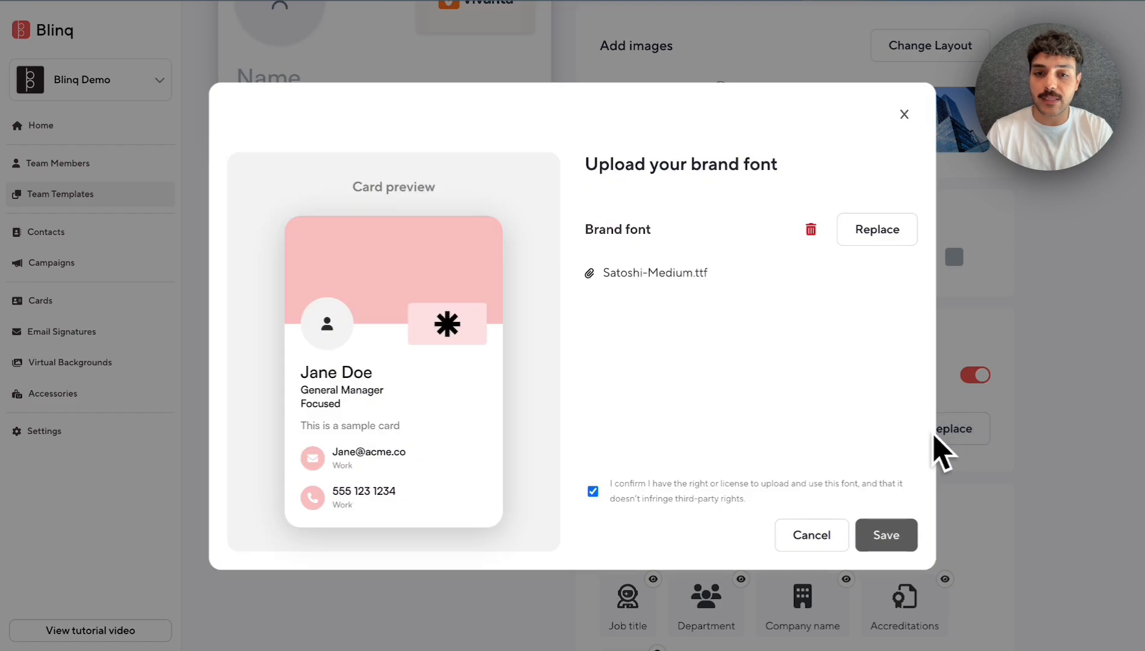
{"action": "left_click", "coordinate": [812, 232]}
{"action": "left_click", "coordinate": [732, 318]}
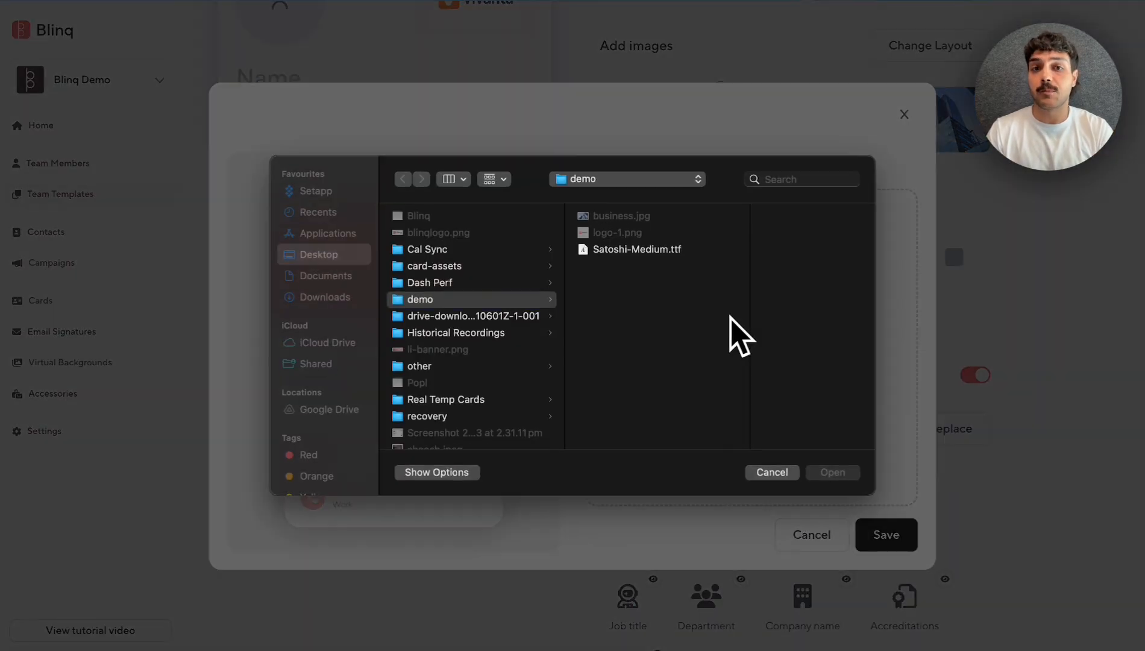
{"action": "left_click", "coordinate": [623, 253]}
{"action": "left_click", "coordinate": [830, 475]}
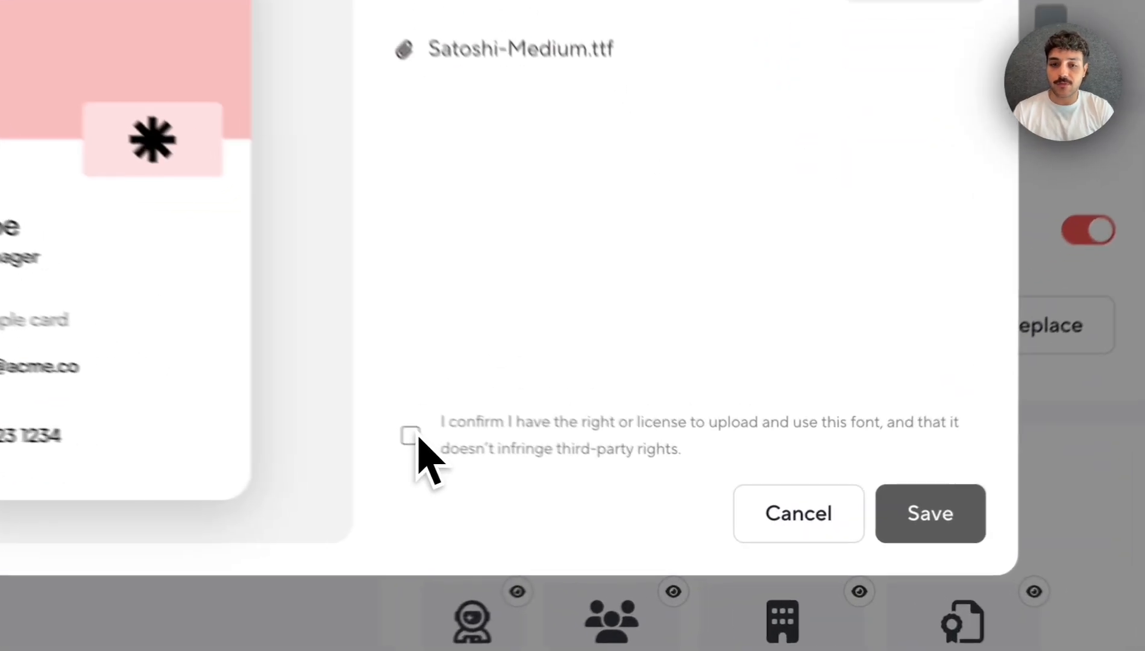
{"action": "left_click", "coordinate": [594, 491]}
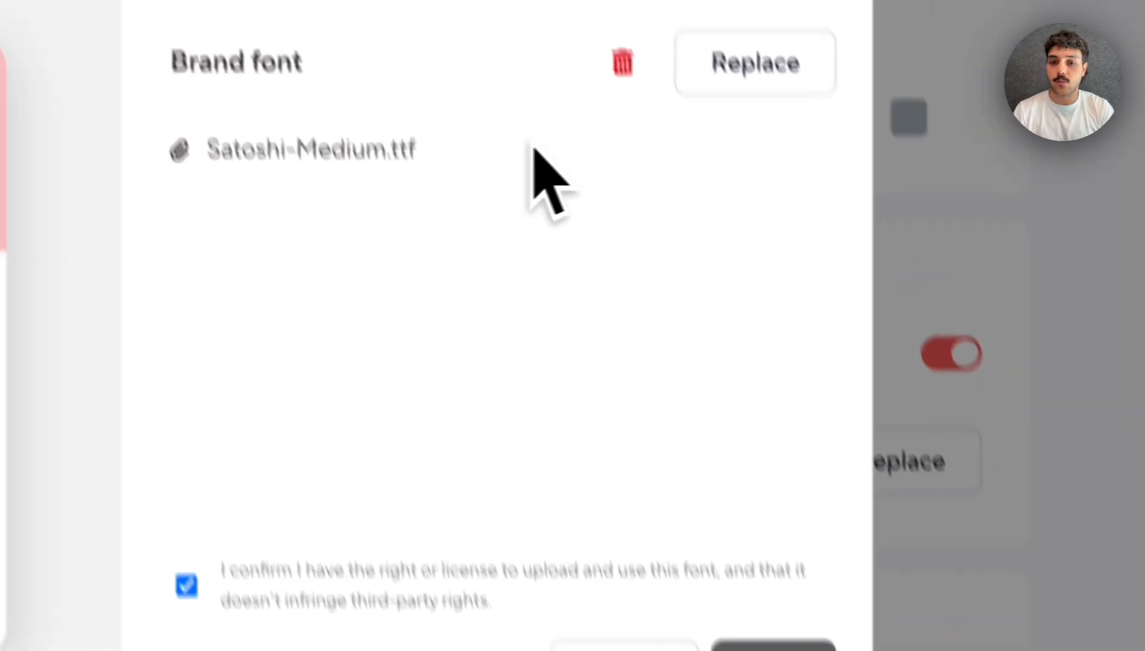
{"action": "left_click_drag", "start_coordinate": [267, 150], "coordinate": [428, 149]}
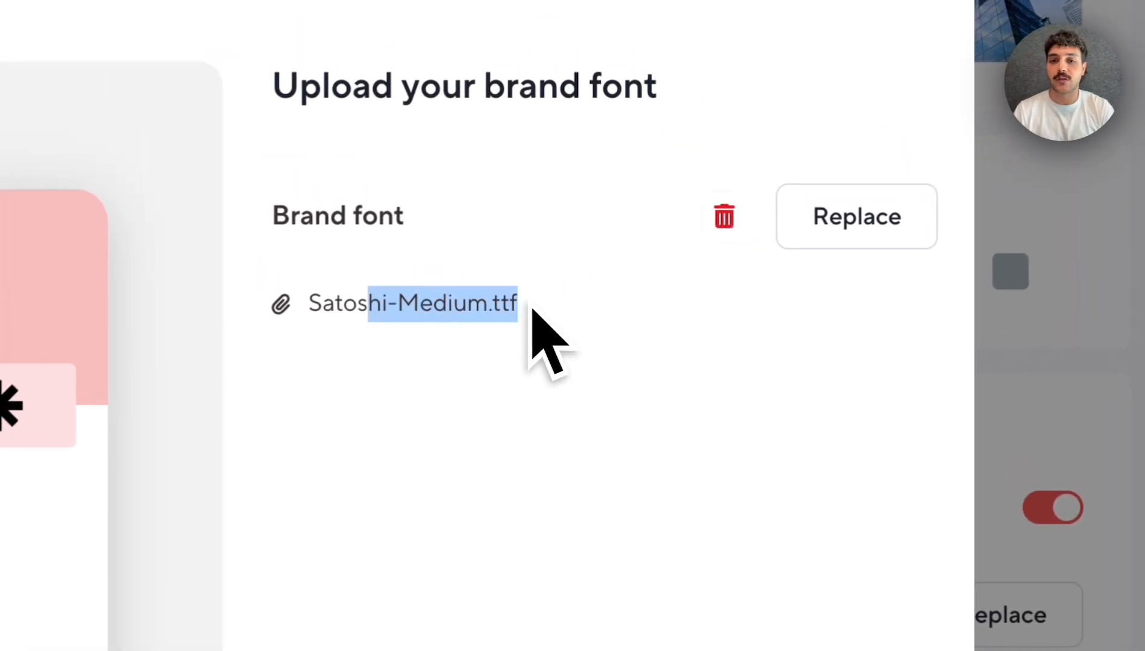
{"action": "left_click", "coordinate": [451, 148]}
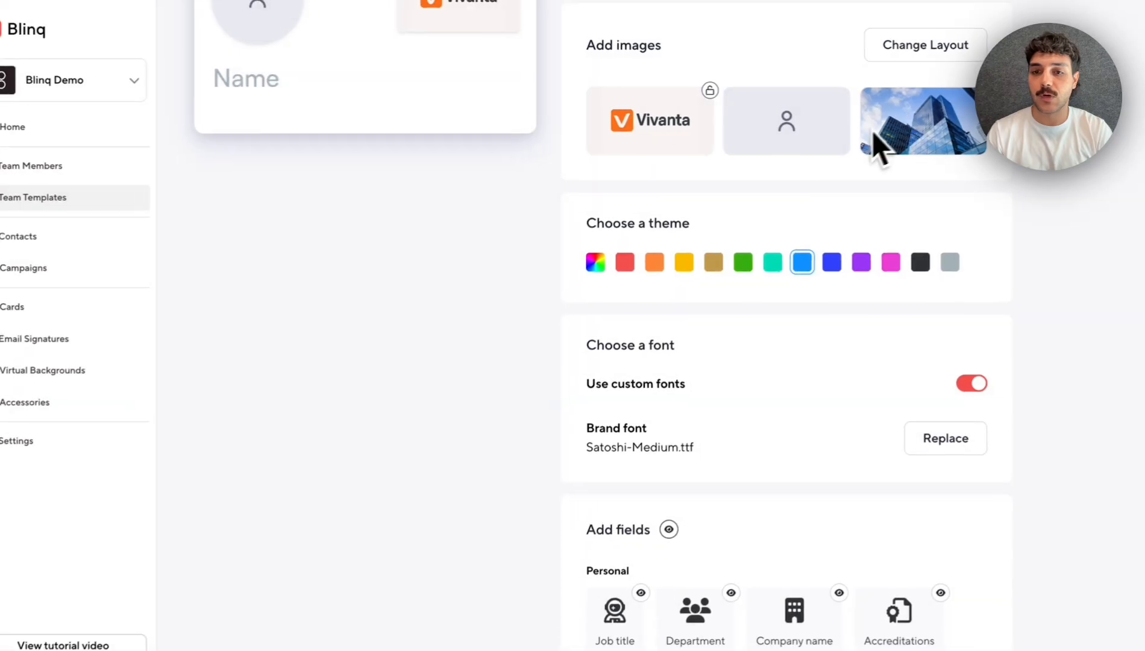
- Add a job title field to the template as an individual, optional field and save it
{"action": "scroll", "coordinate": [572, 340], "scroll_direction": "up", "scroll_amount": 5}
{"action": "scroll", "coordinate": [573, 344], "scroll_direction": "down", "scroll_amount": 5}
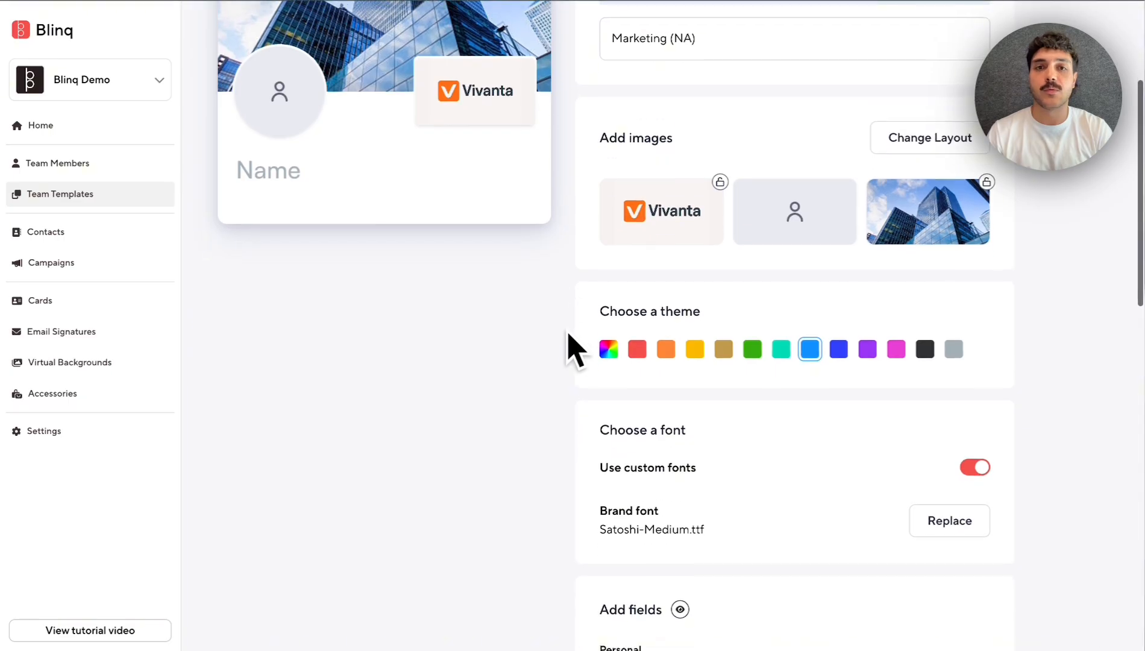
{"action": "scroll", "coordinate": [573, 347], "scroll_direction": "down", "scroll_amount": 1}
{"action": "scroll", "coordinate": [660, 397], "scroll_direction": "down", "scroll_amount": 4}
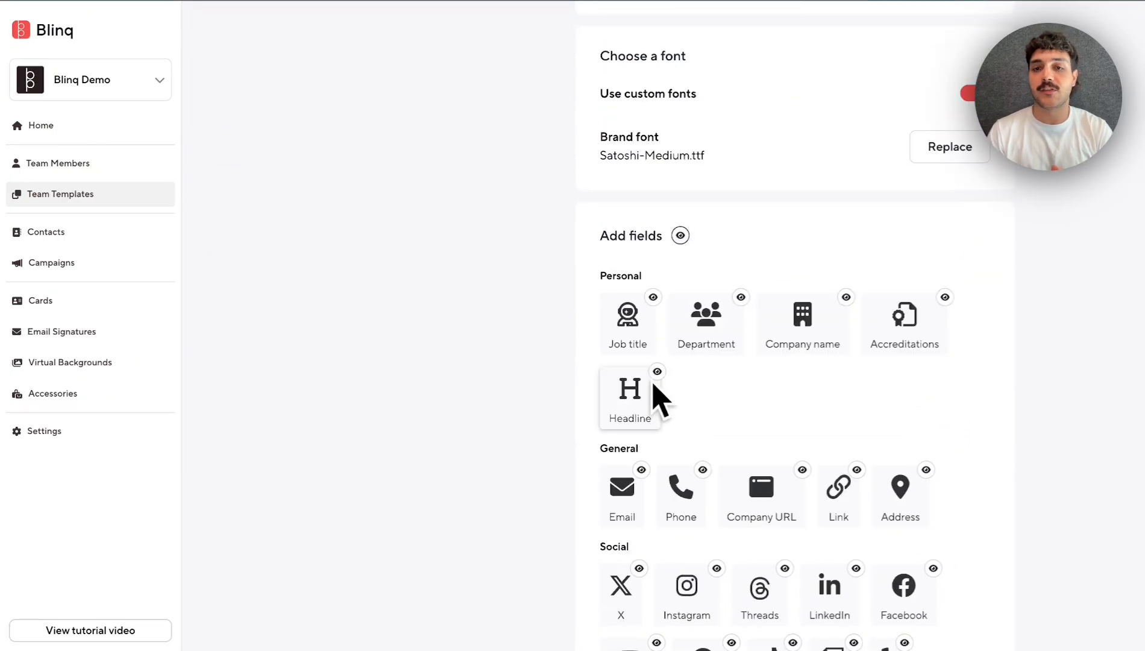
{"action": "scroll", "coordinate": [634, 314], "scroll_direction": "up", "scroll_amount": 1}
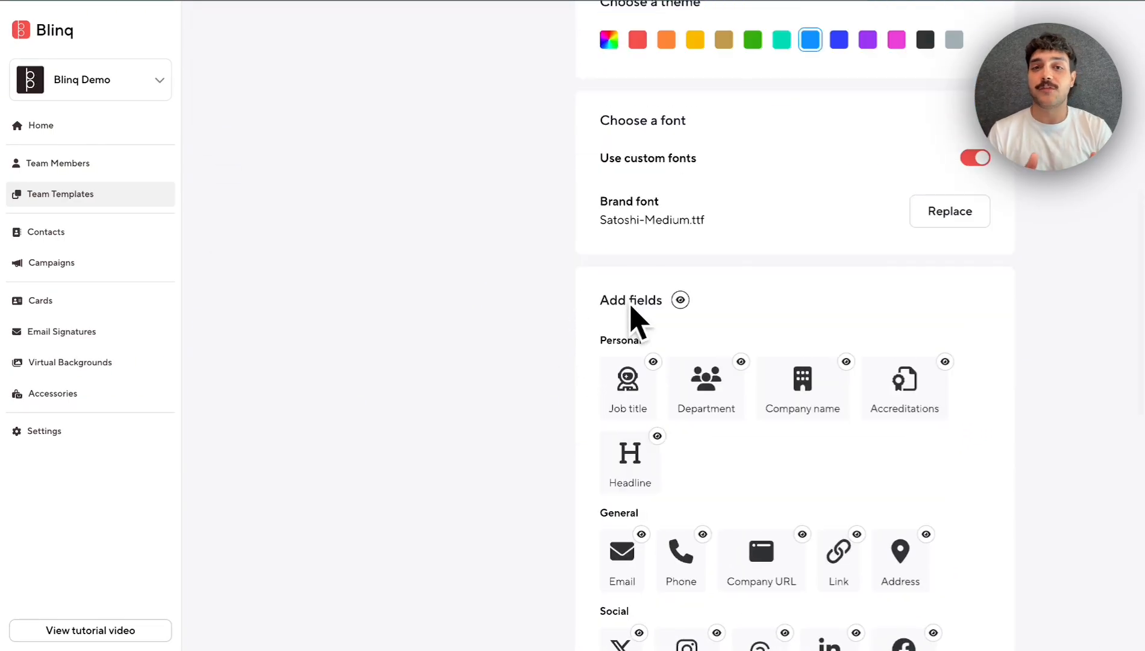
{"action": "scroll", "coordinate": [630, 306], "scroll_direction": "up", "scroll_amount": 8}
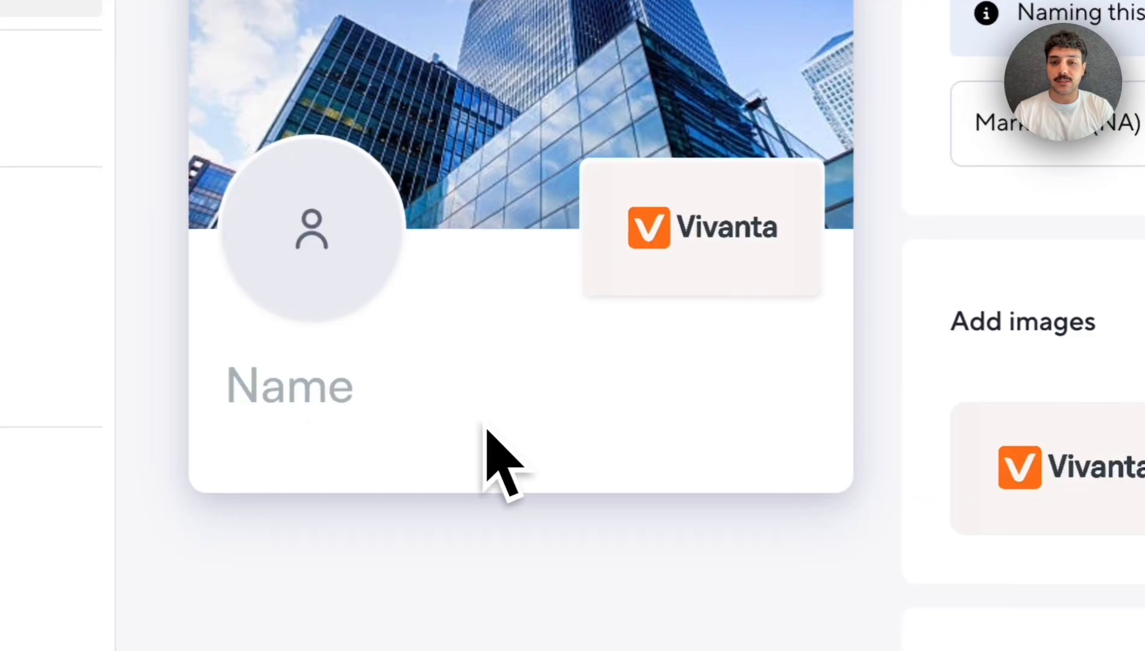
{"action": "scroll", "coordinate": [378, 415], "scroll_direction": "down", "scroll_amount": 6}
{"action": "left_click", "coordinate": [1010, 639]}
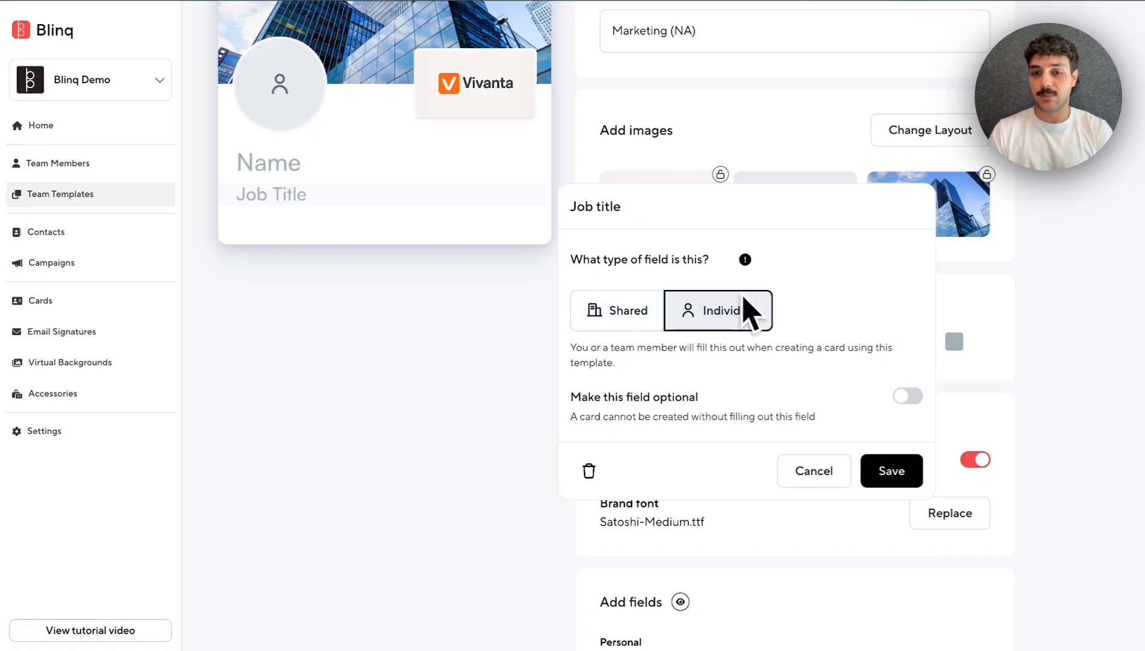
{"action": "left_click", "coordinate": [908, 396]}
{"action": "left_click", "coordinate": [892, 471]}
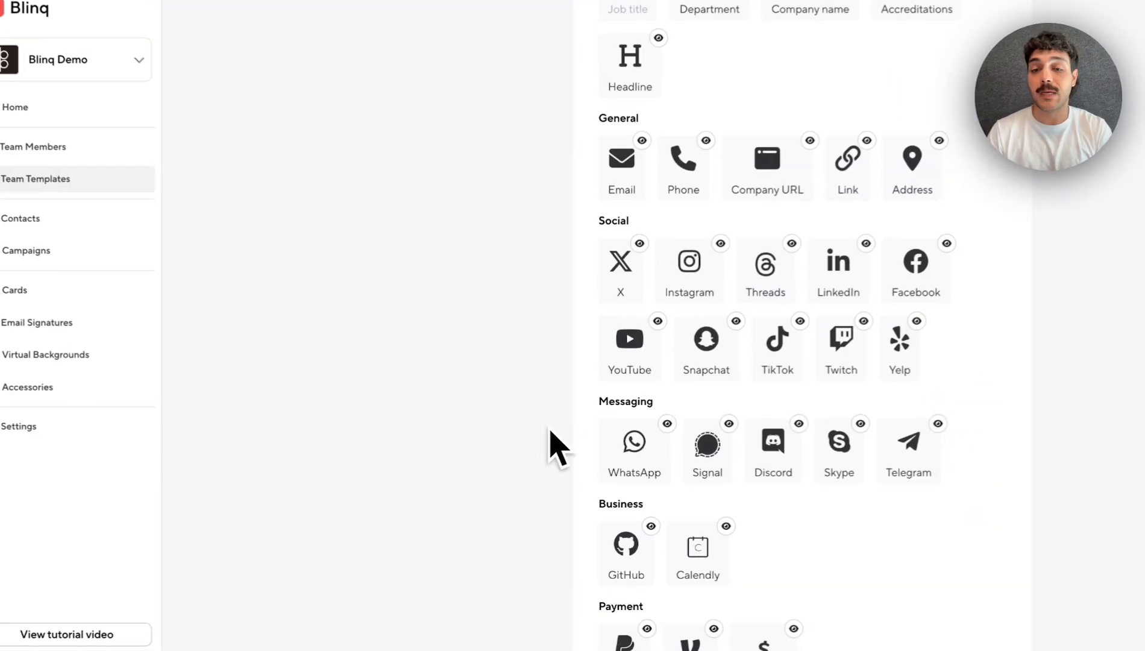
- Add a shared company name field with the value Vivanta and save it
{"action": "scroll", "coordinate": [555, 449], "scroll_direction": "up", "scroll_amount": 3}
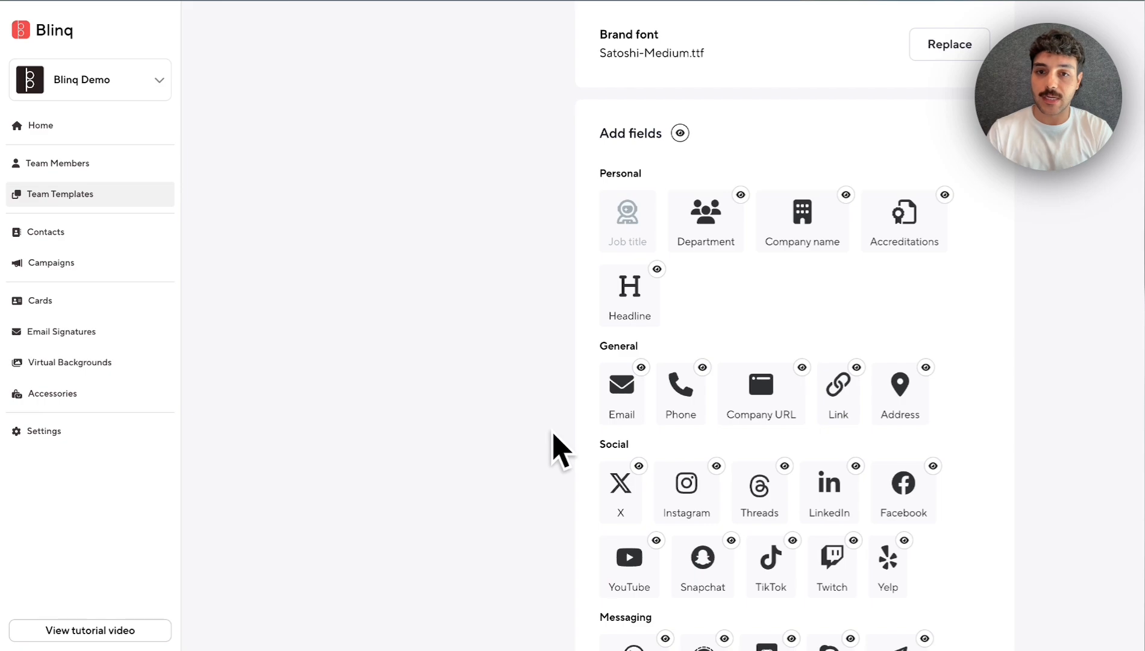
{"action": "left_click", "coordinate": [800, 238]}
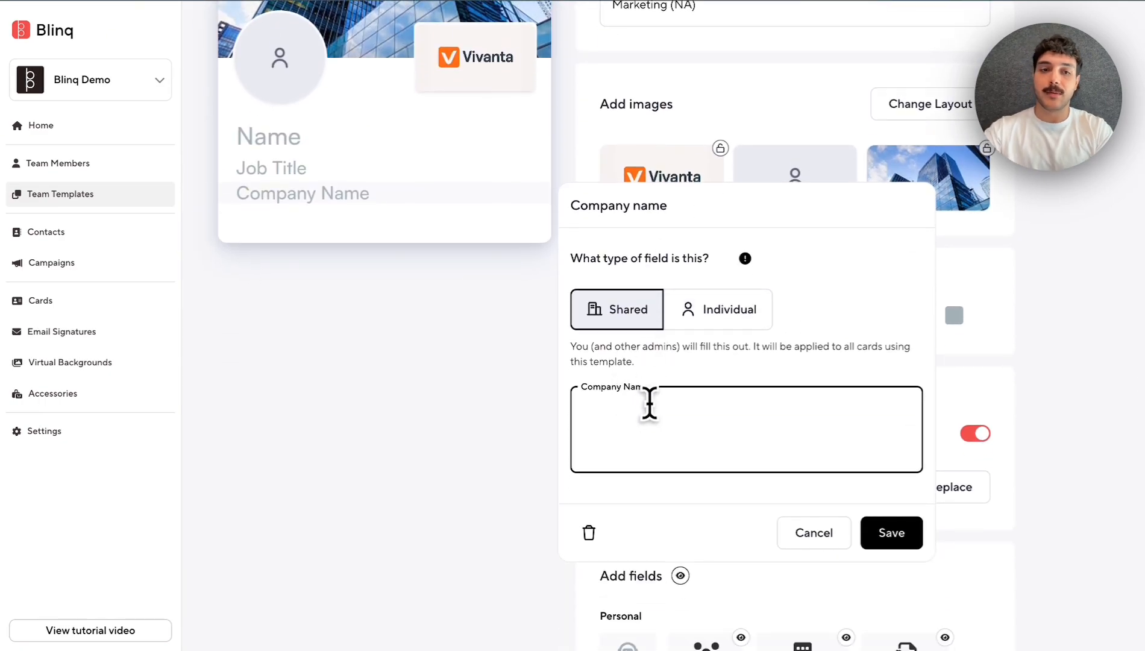
{"action": "type", "text": "Vivanta"}
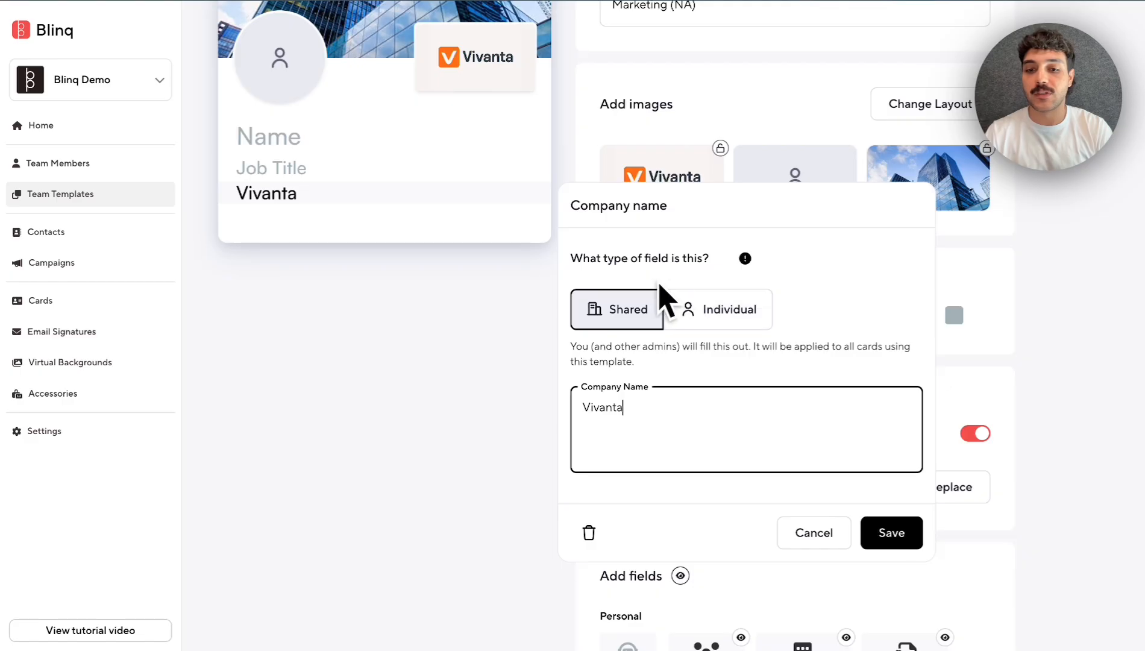
{"action": "left_click", "coordinate": [886, 513]}
{"action": "scroll", "coordinate": [901, 533], "scroll_direction": "down", "scroll_amount": 9}
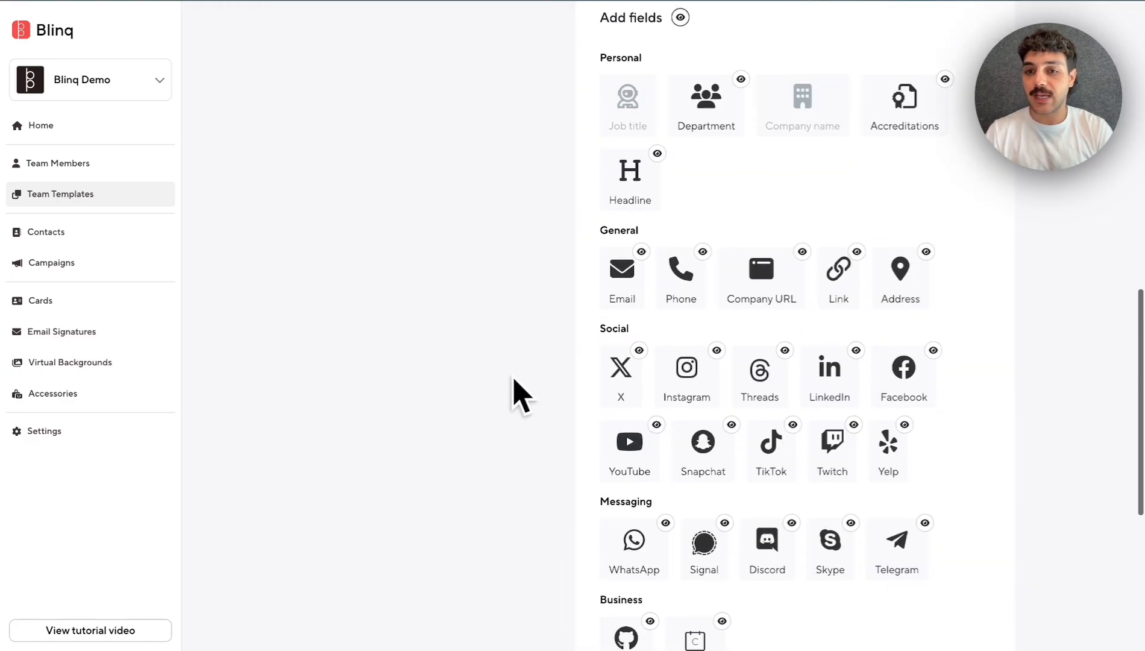
{"action": "left_click", "coordinate": [782, 288]}
{"action": "scroll", "coordinate": [771, 332], "scroll_direction": "up", "scroll_amount": 5}
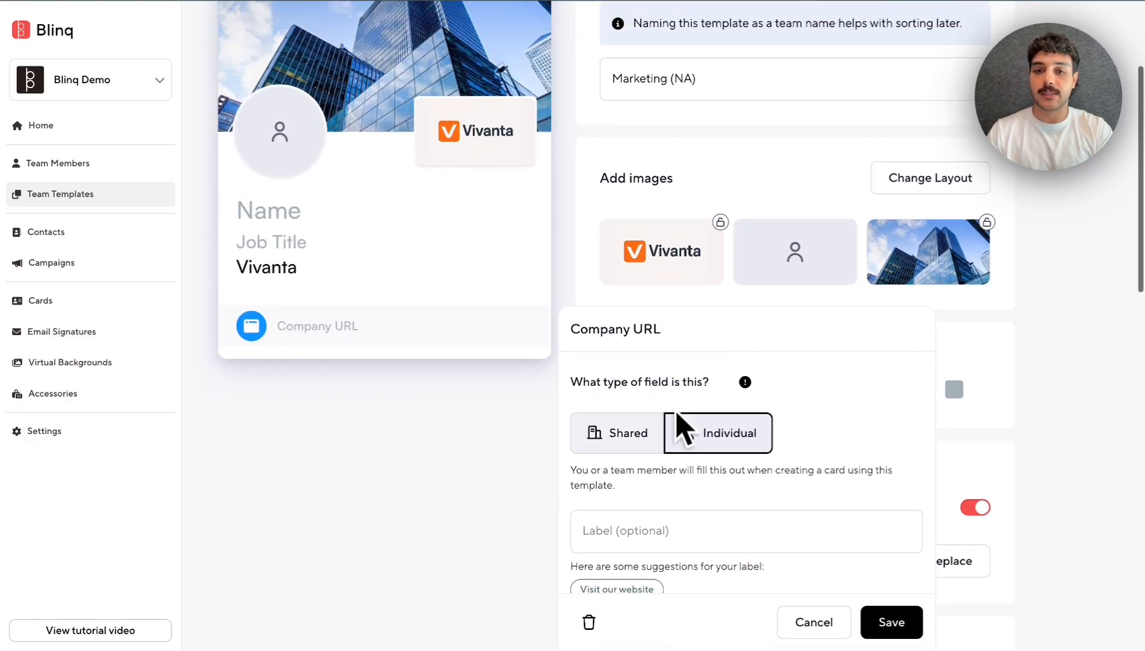
{"action": "scroll", "coordinate": [680, 335], "scroll_direction": "down", "scroll_amount": 3}
{"action": "left_click", "coordinate": [634, 232]}
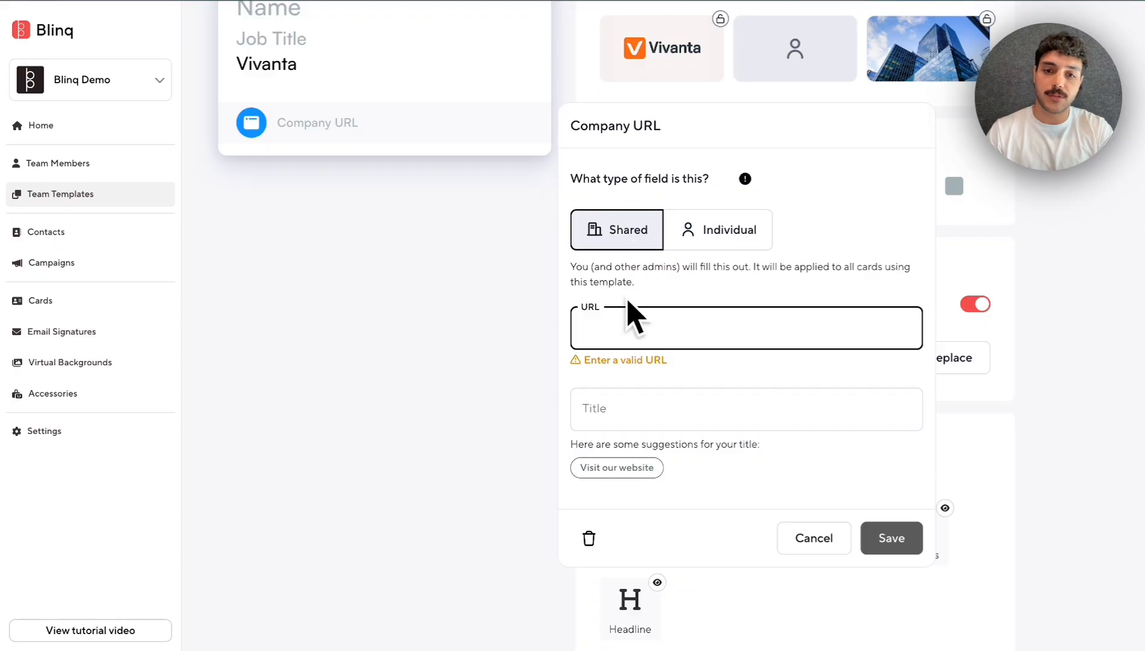
{"action": "type", "text": "www.google.com"}
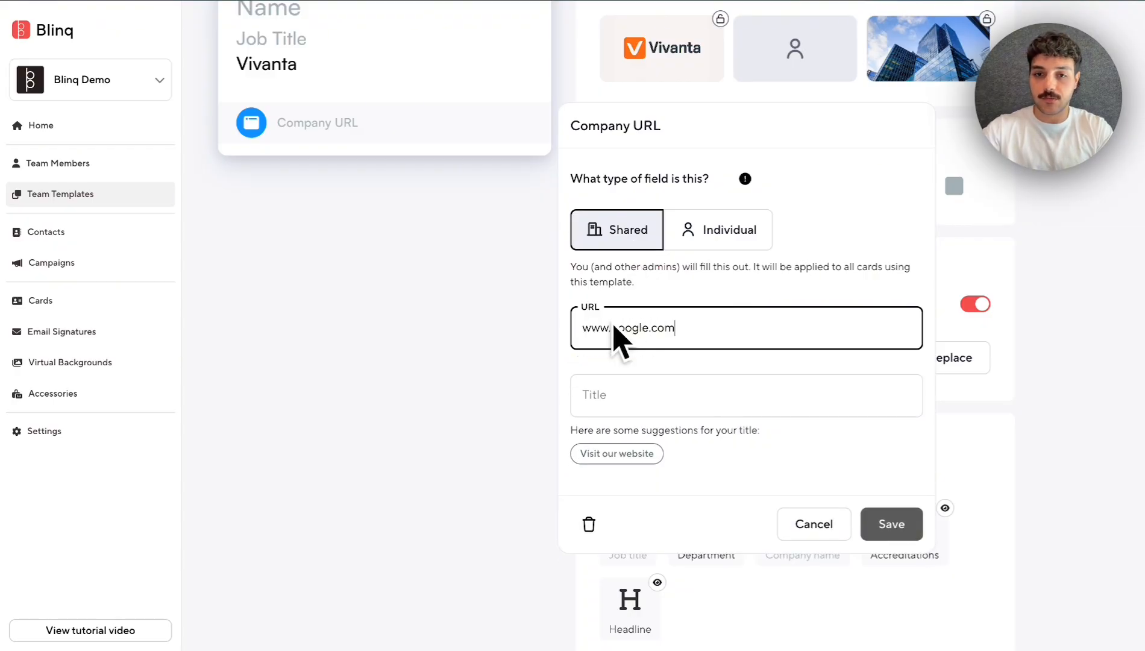
{"action": "left_click", "coordinate": [587, 386]}
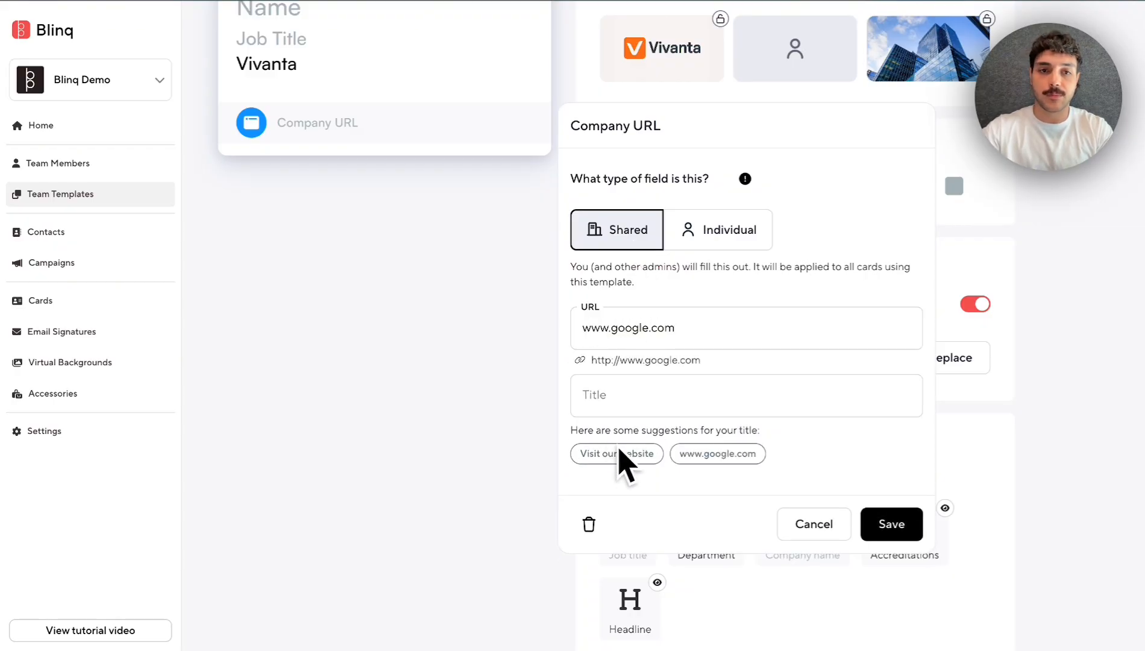
{"action": "left_click", "coordinate": [624, 455]}
{"action": "left_click", "coordinate": [901, 536]}
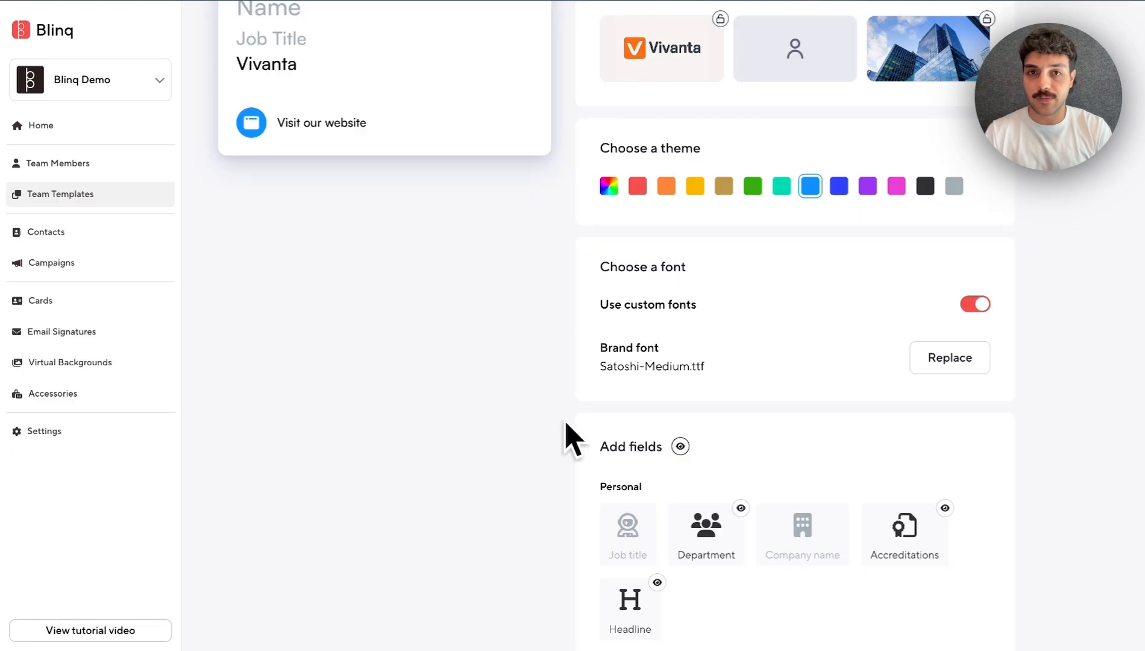
- Hide all remaining available fields so that members cannot add them to cards made from this template
{"action": "scroll", "coordinate": [549, 429], "scroll_direction": "down", "scroll_amount": 5}
{"action": "scroll", "coordinate": [633, 362], "scroll_direction": "up", "scroll_amount": 4}
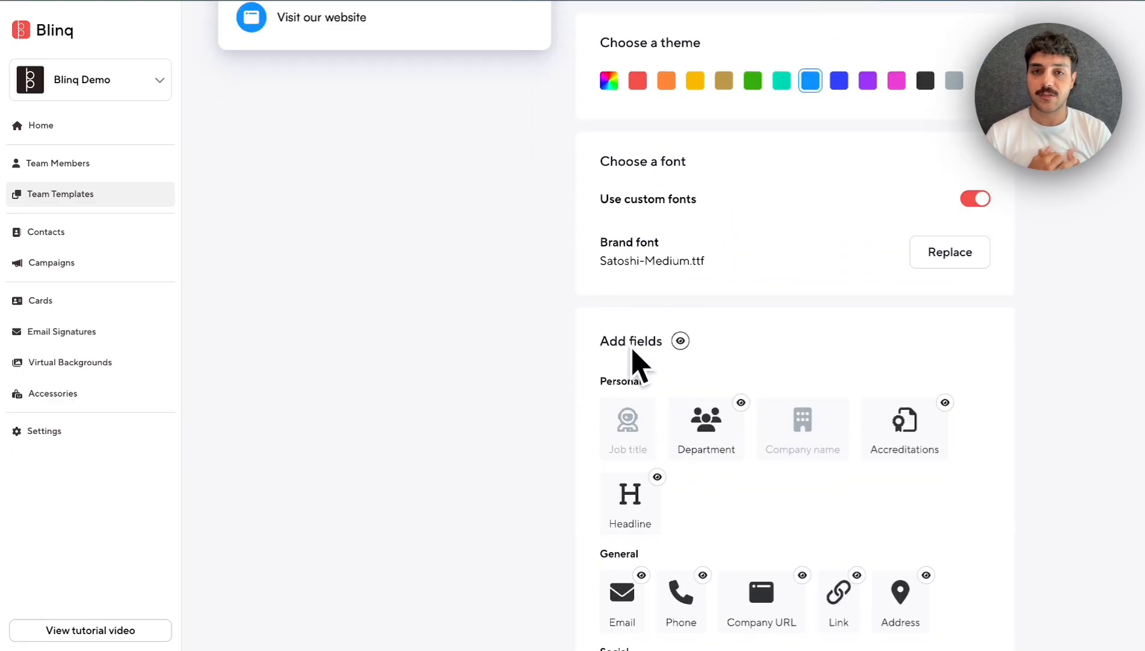
{"action": "scroll", "coordinate": [633, 362], "scroll_direction": "up", "scroll_amount": 5}
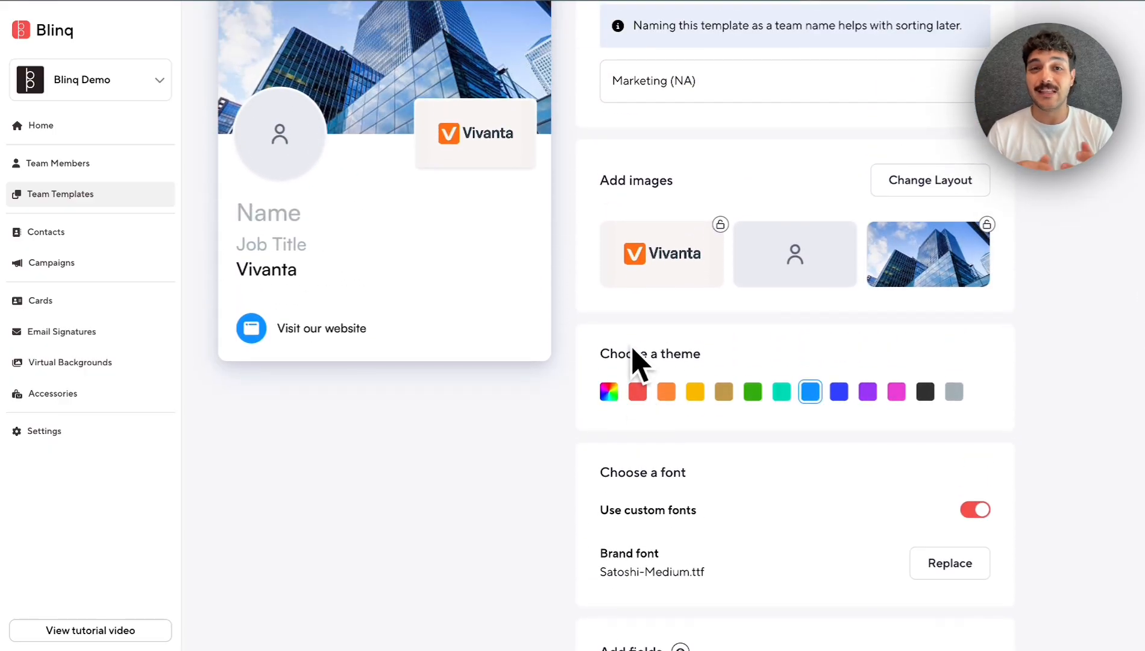
{"action": "scroll", "coordinate": [639, 365], "scroll_direction": "down", "scroll_amount": 7}
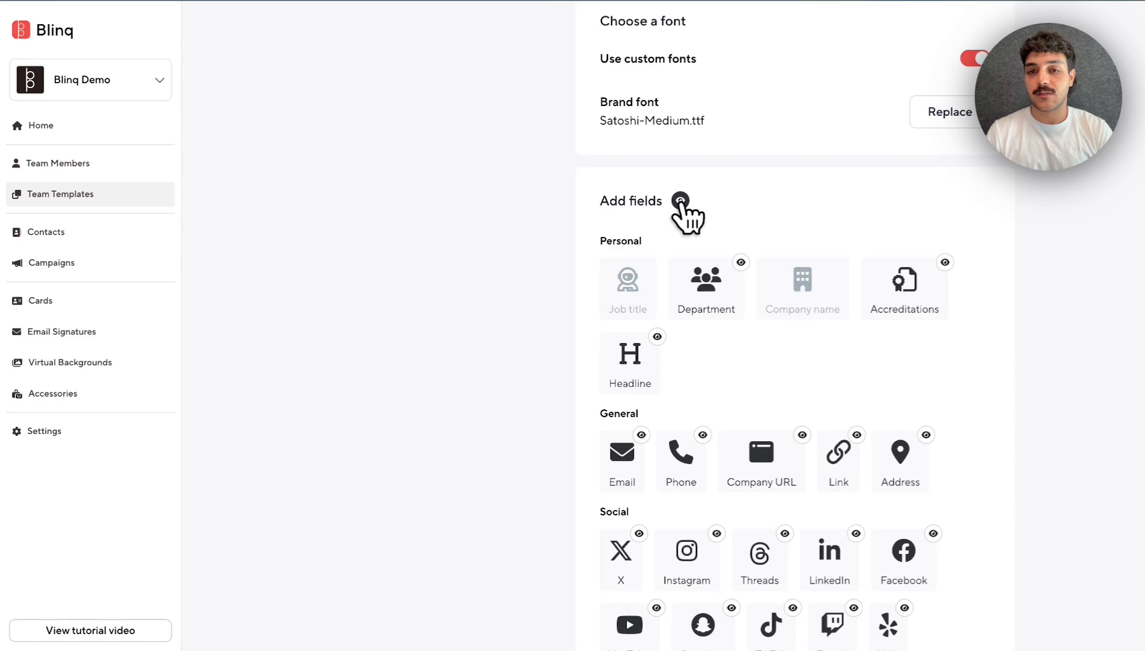
{"action": "left_click", "coordinate": [680, 201]}
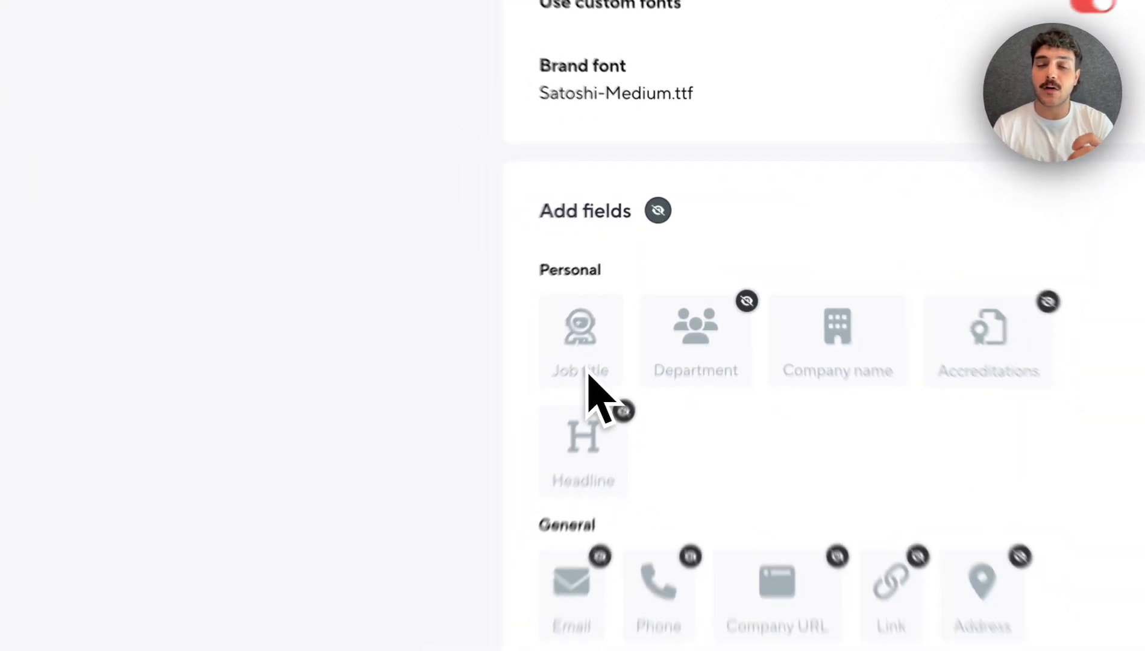
- Enable removal of Blinq branding in the template's card settings and close the settings
{"action": "scroll", "coordinate": [630, 329], "scroll_direction": "up", "scroll_amount": 3}
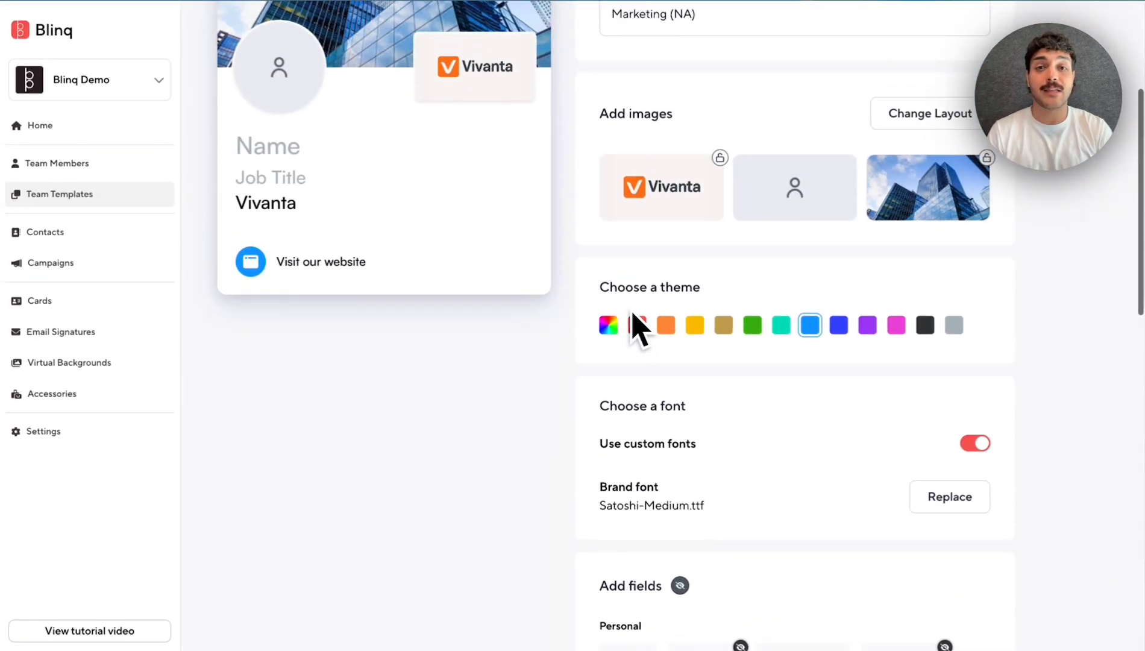
{"action": "scroll", "coordinate": [633, 324], "scroll_direction": "up", "scroll_amount": 4}
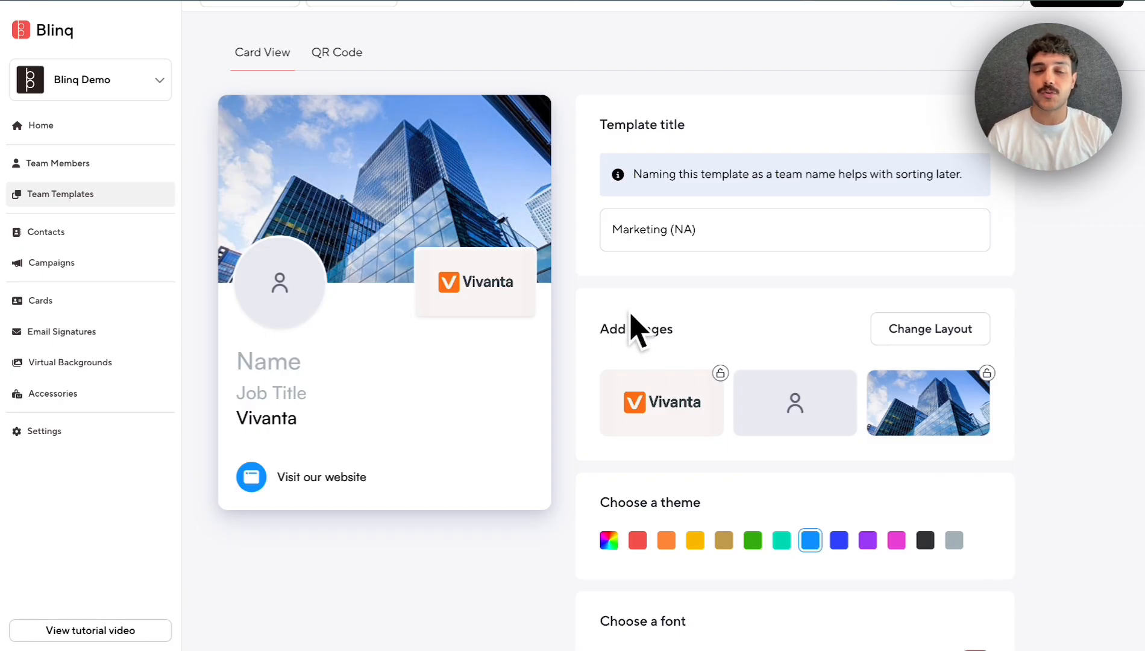
{"action": "scroll", "coordinate": [631, 273], "scroll_direction": "up", "scroll_amount": 1}
{"action": "left_click", "coordinate": [252, 22]}
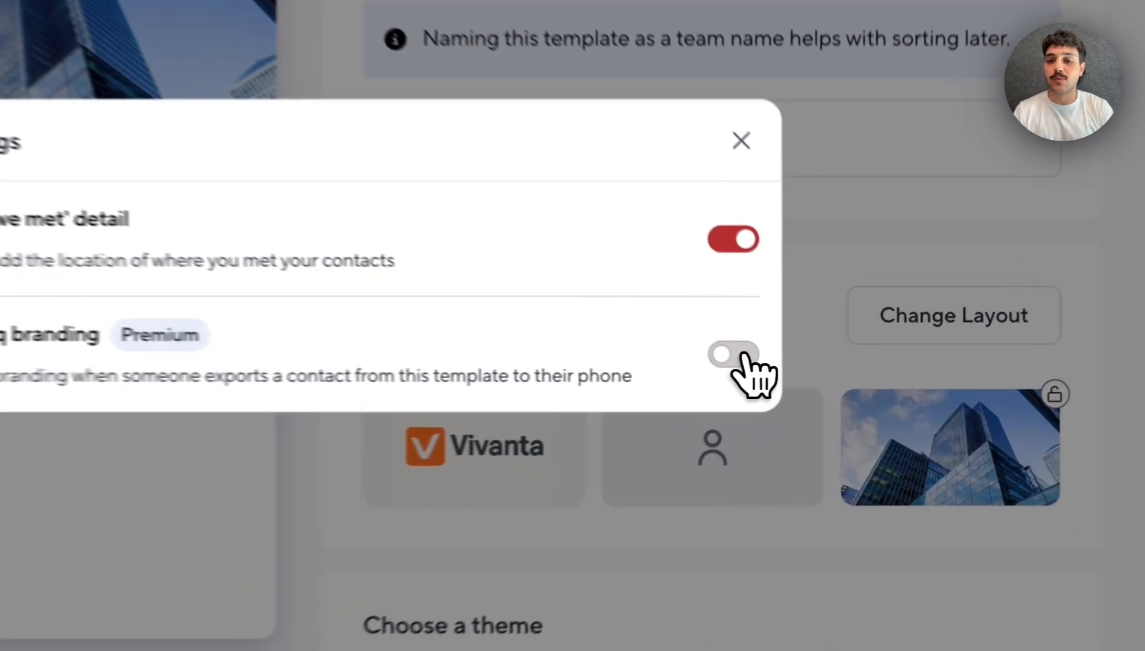
{"action": "left_click", "coordinate": [807, 381]}
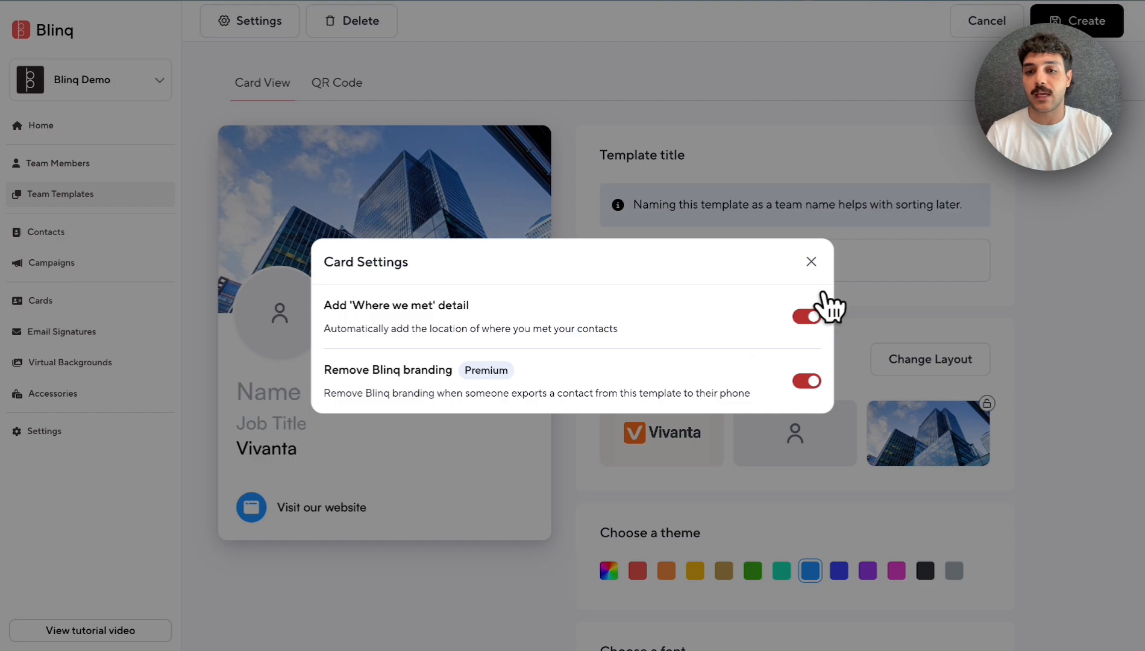
{"action": "left_click", "coordinate": [812, 261]}
- Try displaying the company logo in the template's QR code, and switch the logo display off again
{"action": "left_click", "coordinate": [339, 84]}
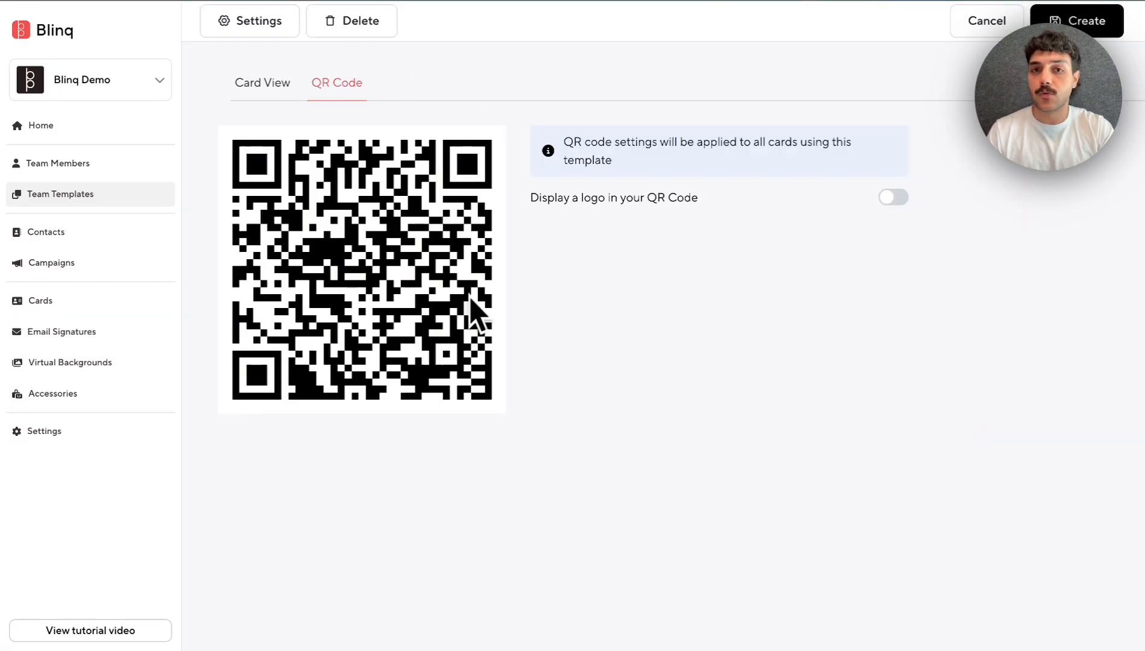
{"action": "left_click", "coordinate": [895, 199]}
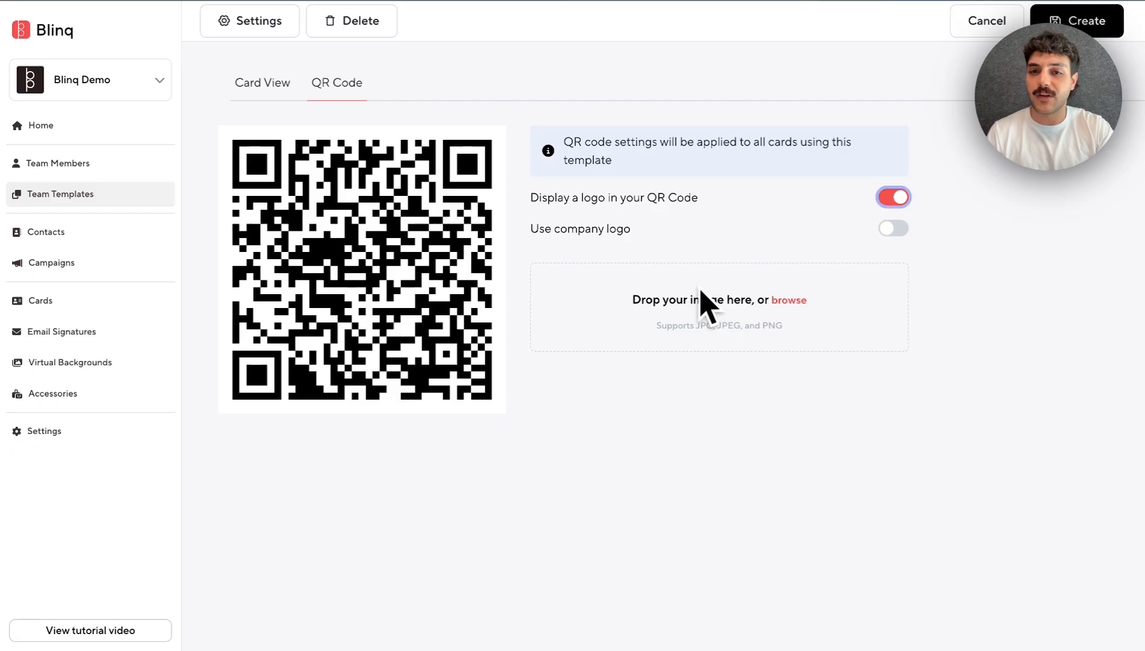
{"action": "left_click", "coordinate": [893, 229]}
{"action": "left_click", "coordinate": [893, 198]}
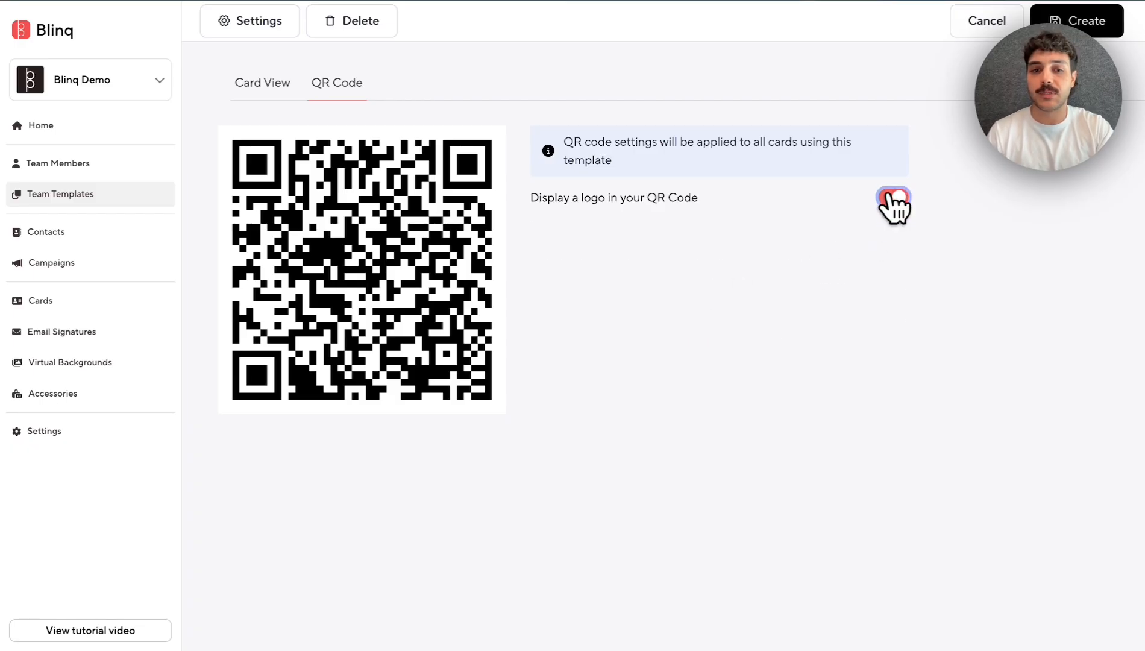
- Create the Marketing (NA) template and open the list of all company cards
{"action": "left_click", "coordinate": [1077, 22]}
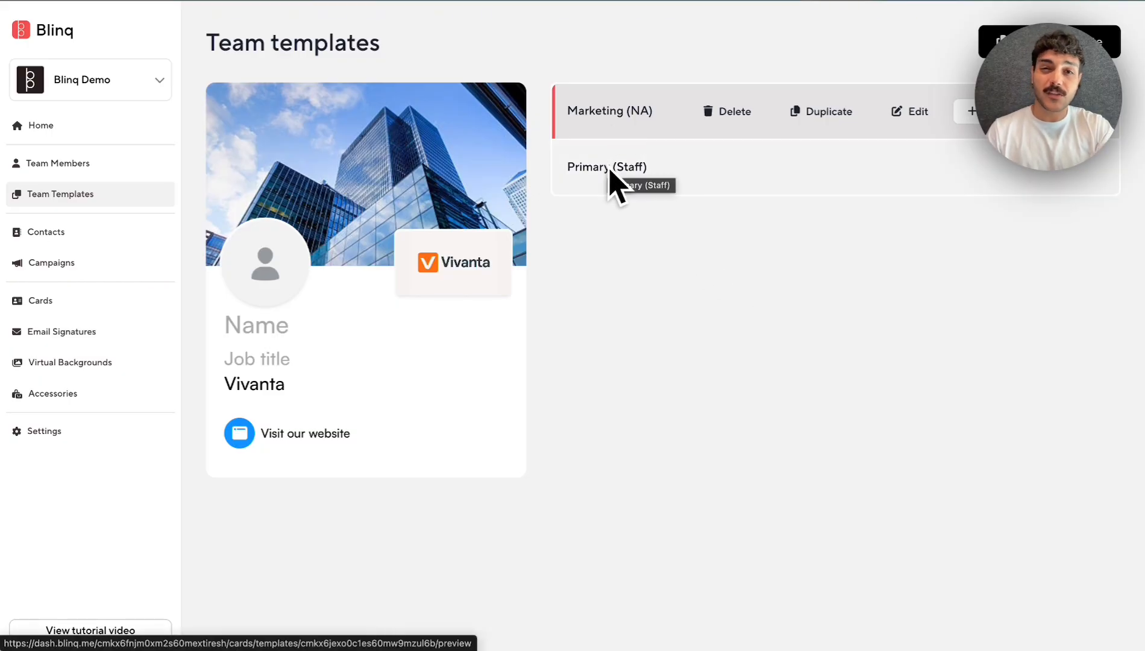
{"action": "left_click", "coordinate": [33, 301]}
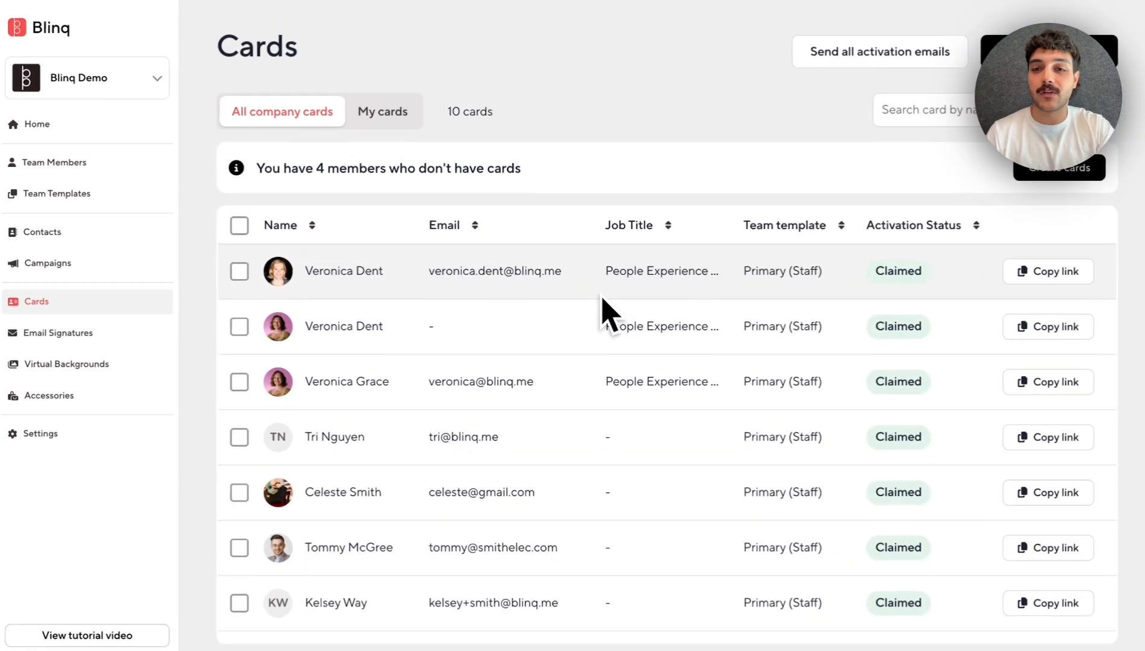
{"action": "scroll", "coordinate": [893, 308], "scroll_direction": "down", "scroll_amount": 2}
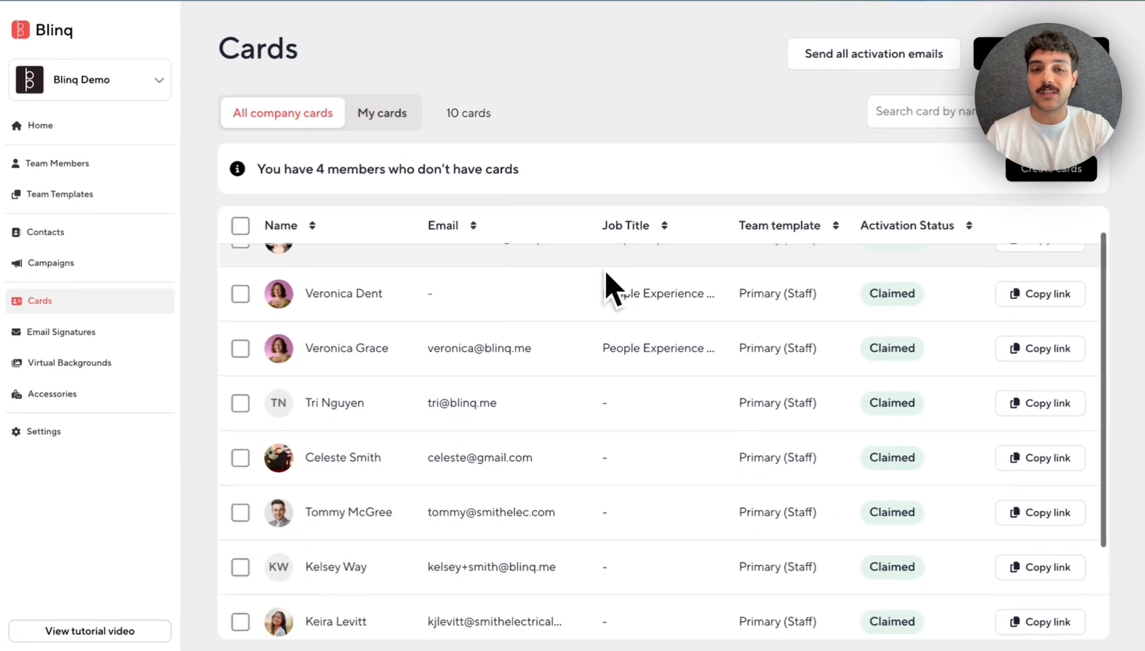
- Open the first card in the company card list and check its QR code view and card view
{"action": "scroll", "coordinate": [897, 292], "scroll_direction": "up", "scroll_amount": 2}
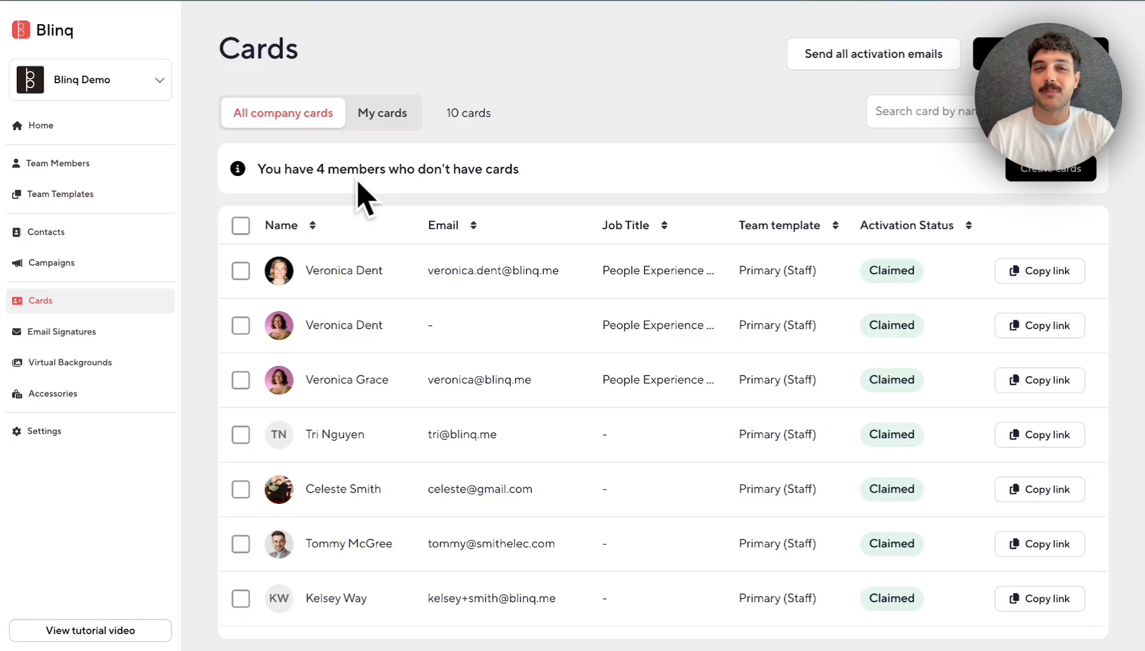
{"action": "left_click", "coordinate": [345, 290]}
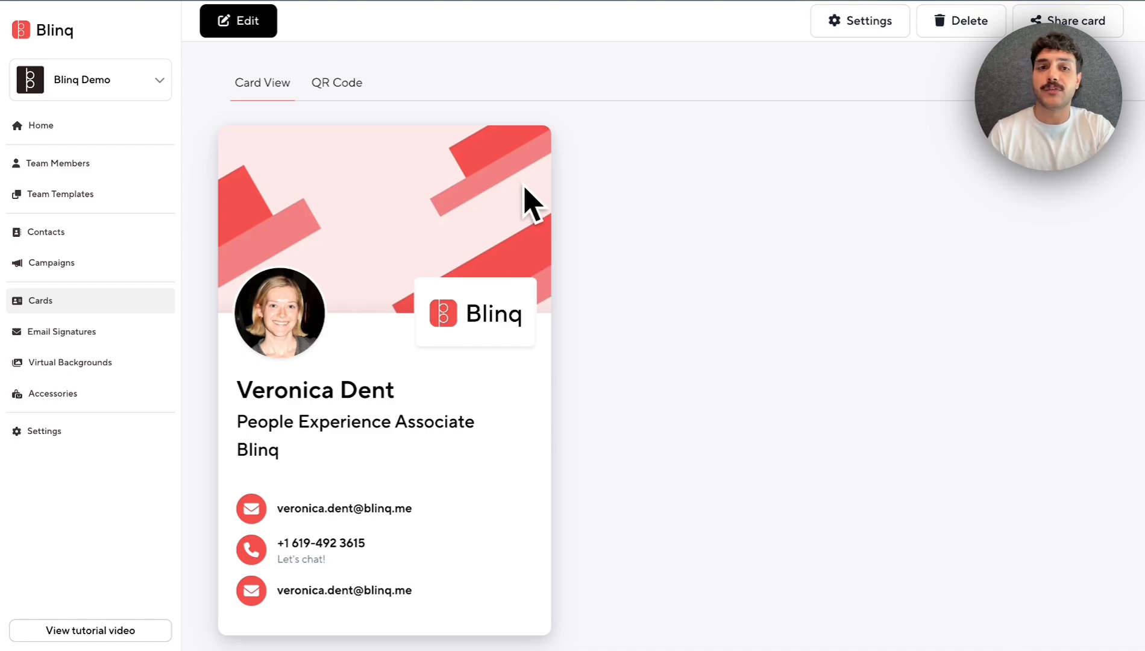
{"action": "left_click", "coordinate": [322, 89]}
{"action": "left_click", "coordinate": [278, 88]}
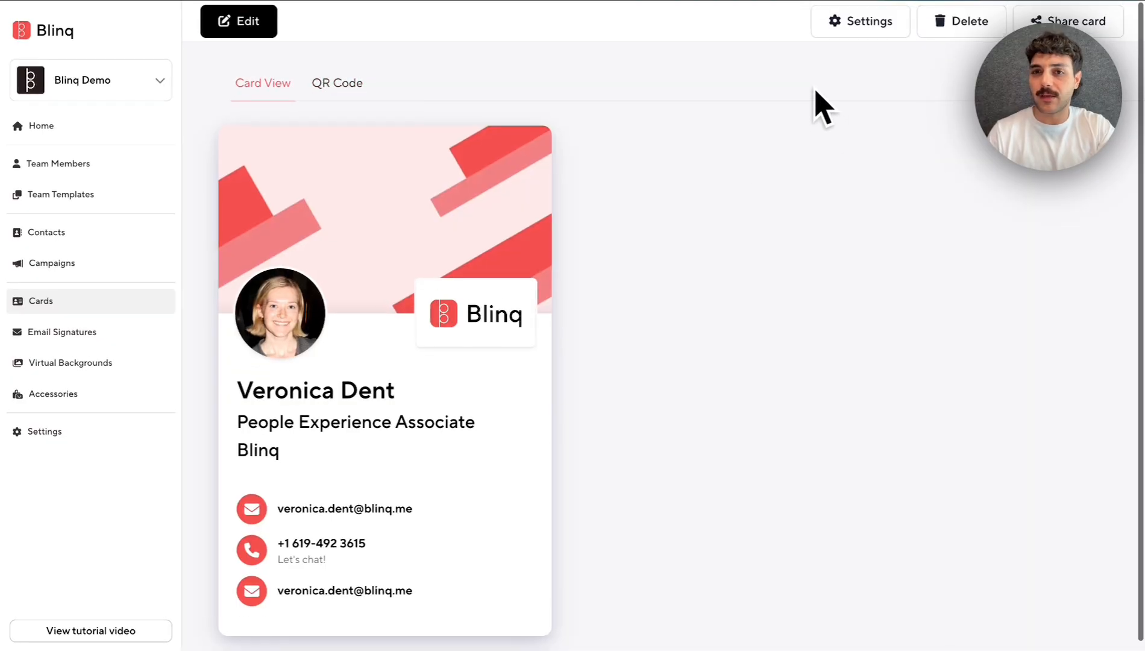
- Review the card's settings and its sharing options, closing both without changes
{"action": "left_click", "coordinate": [853, 32]}
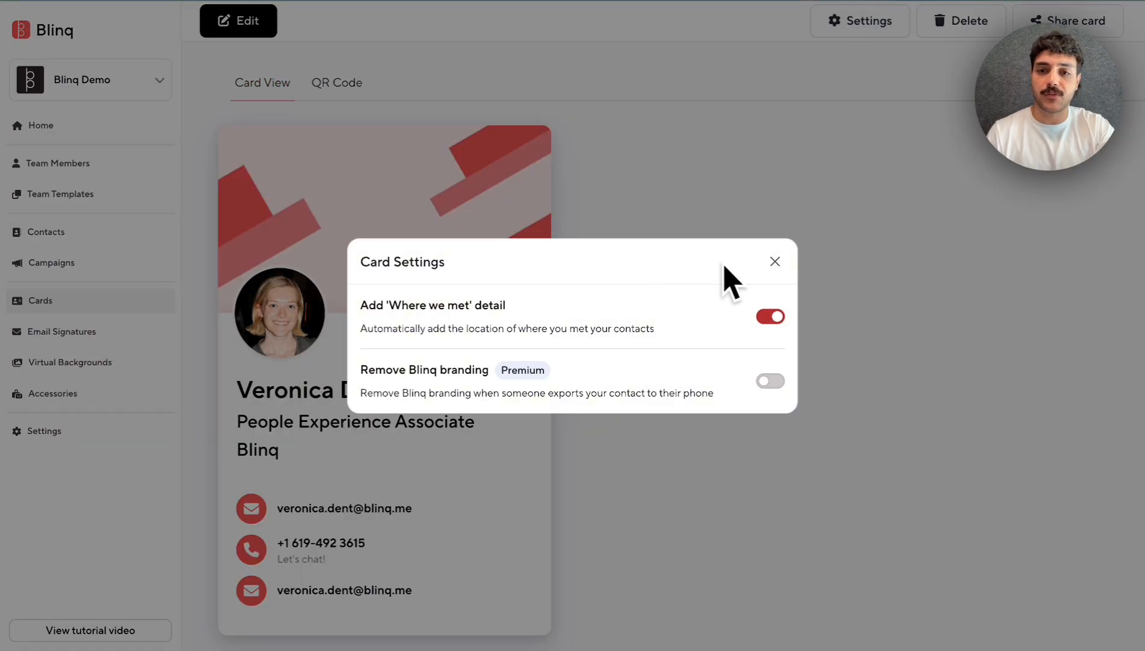
{"action": "left_click", "coordinate": [775, 261]}
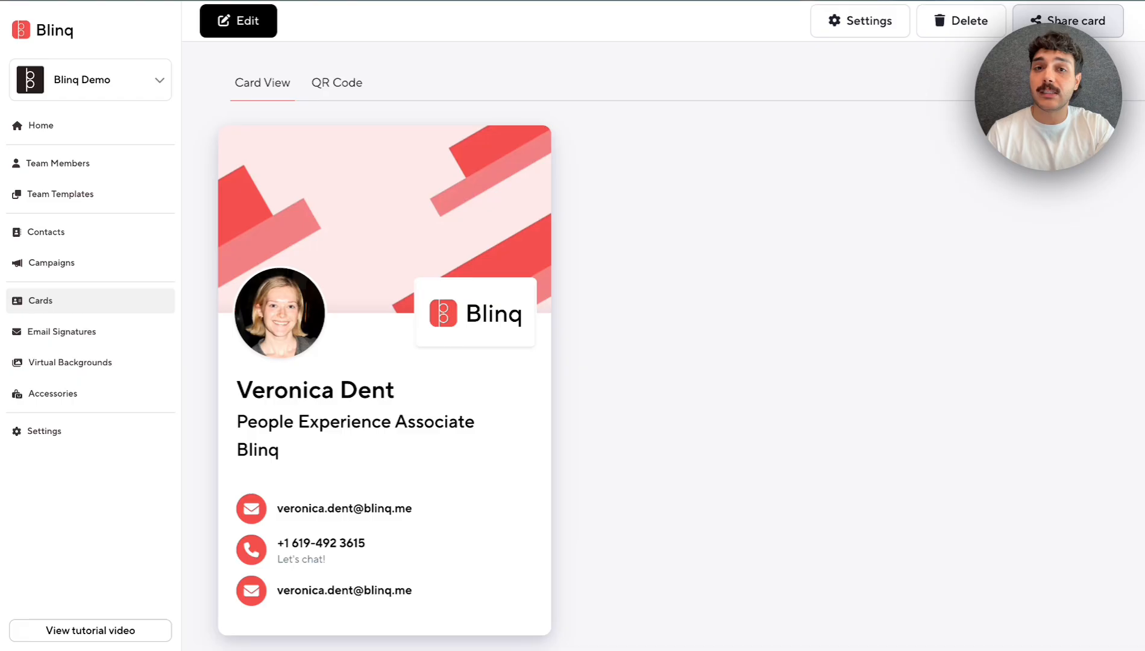
{"action": "left_click", "coordinate": [1061, 20]}
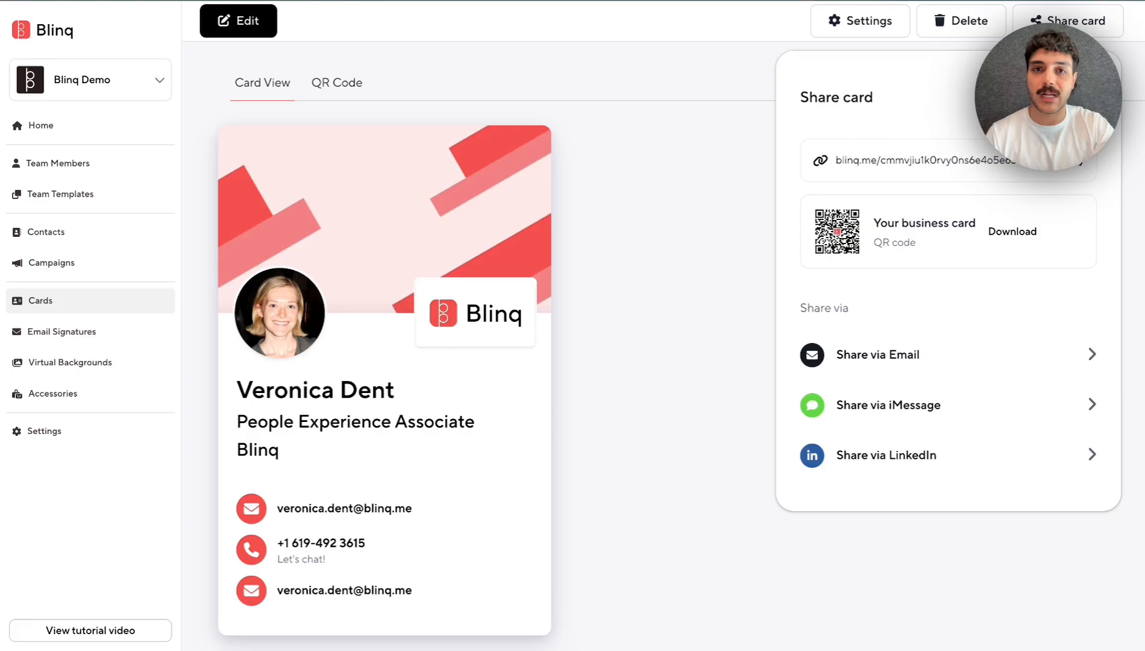
{"action": "left_click", "coordinate": [747, 346]}
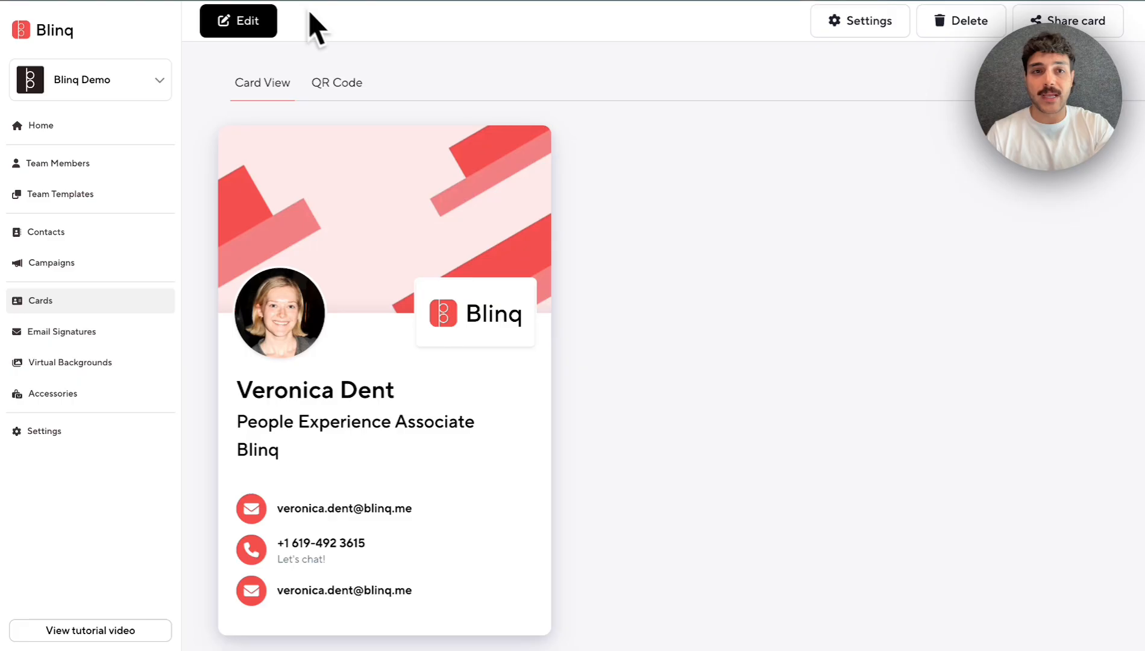
- Open the card for editing to check which templates it can use, and return to the company cards unchanged
{"action": "left_click", "coordinate": [237, 29]}
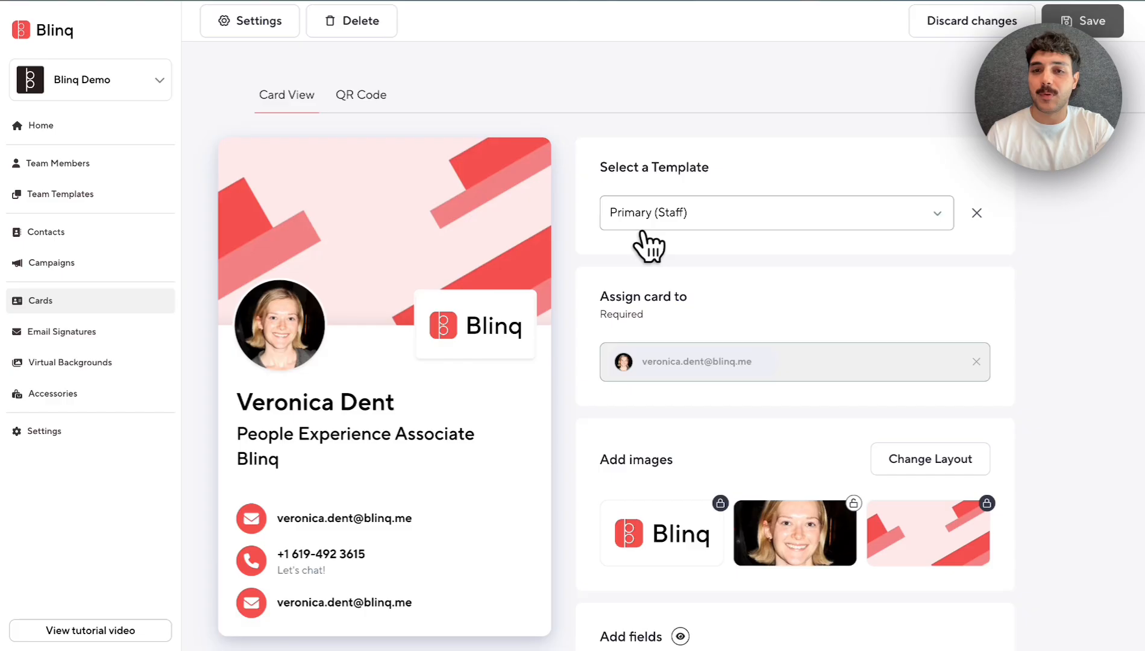
{"action": "left_click", "coordinate": [671, 217]}
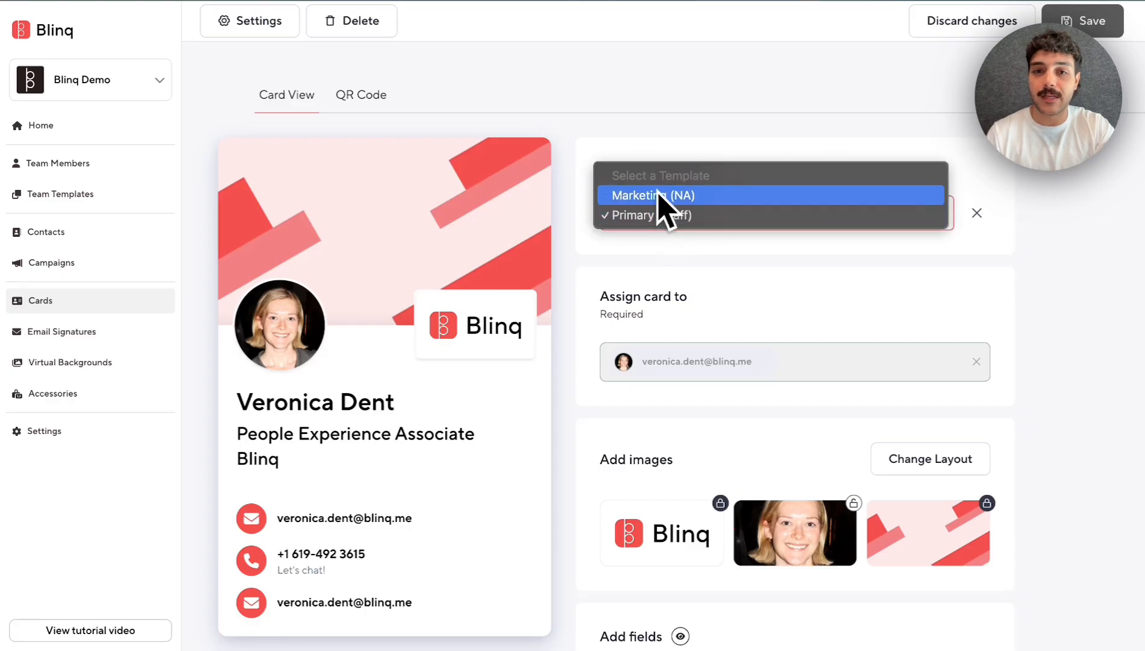
{"action": "left_click", "coordinate": [572, 173]}
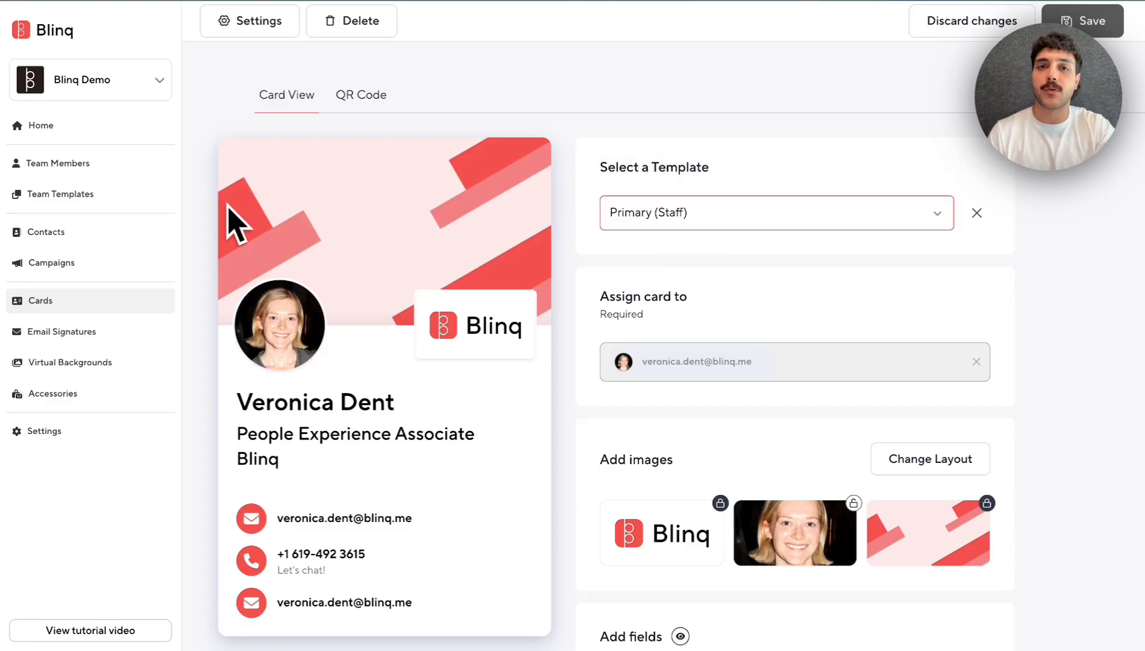
{"action": "left_click", "coordinate": [43, 301]}
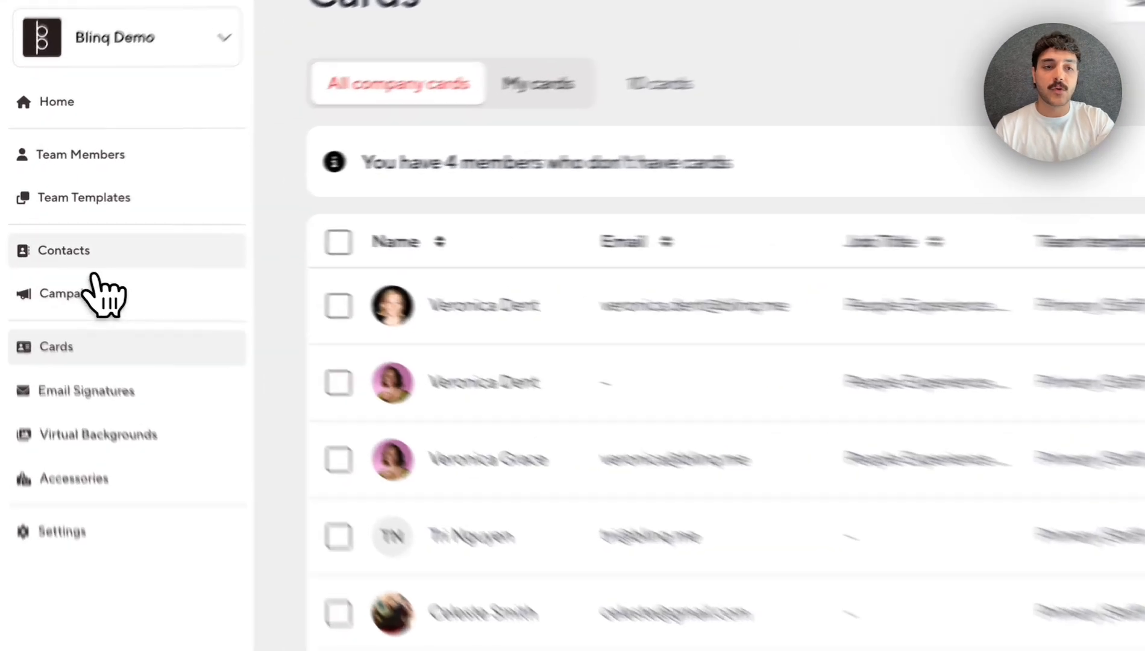
- Open the Mstud.io contact from the company contacts and review its connection details and notes
{"action": "left_click", "coordinate": [49, 232]}
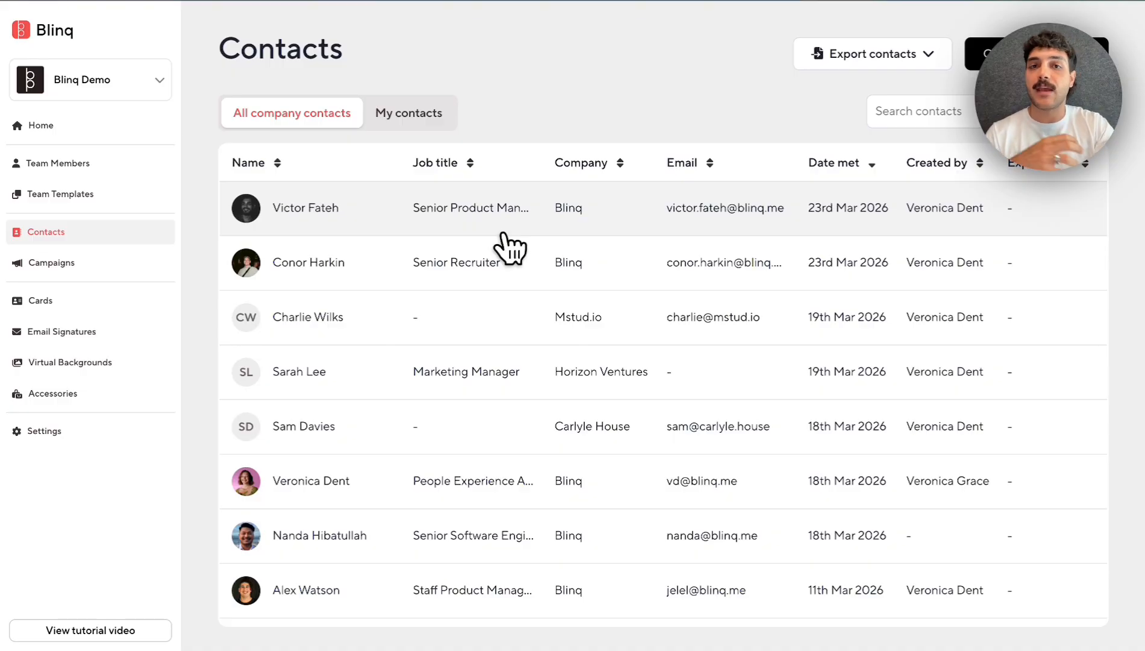
{"action": "scroll", "coordinate": [347, 271], "scroll_direction": "down", "scroll_amount": 1}
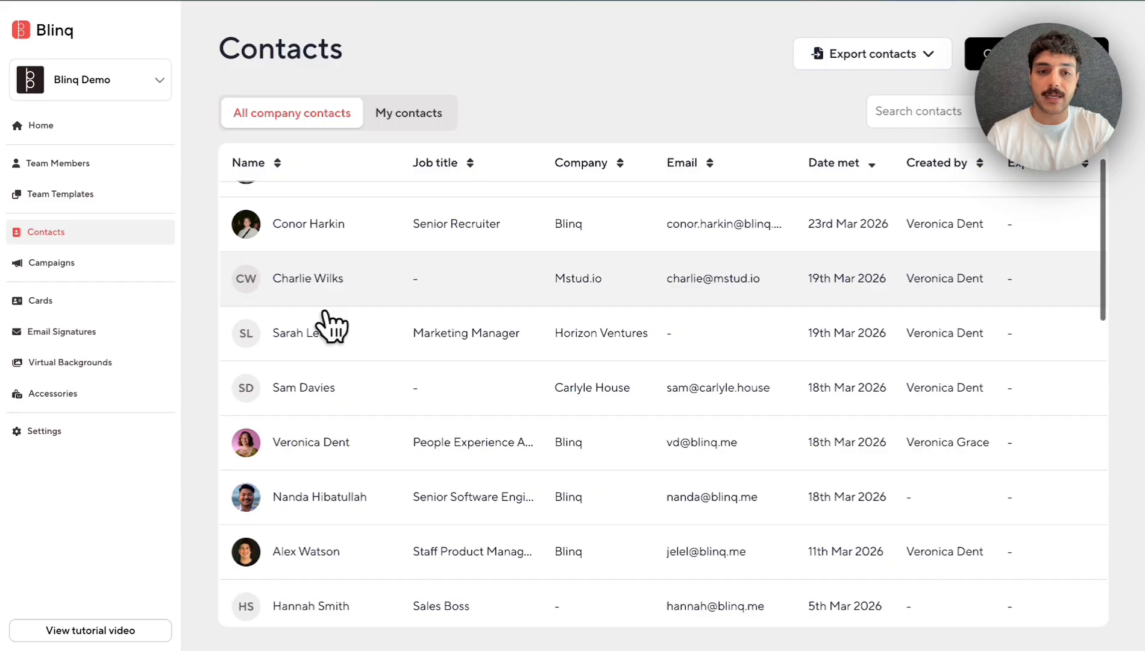
{"action": "left_click", "coordinate": [323, 300]}
{"action": "scroll", "coordinate": [563, 268], "scroll_direction": "down", "scroll_amount": 1}
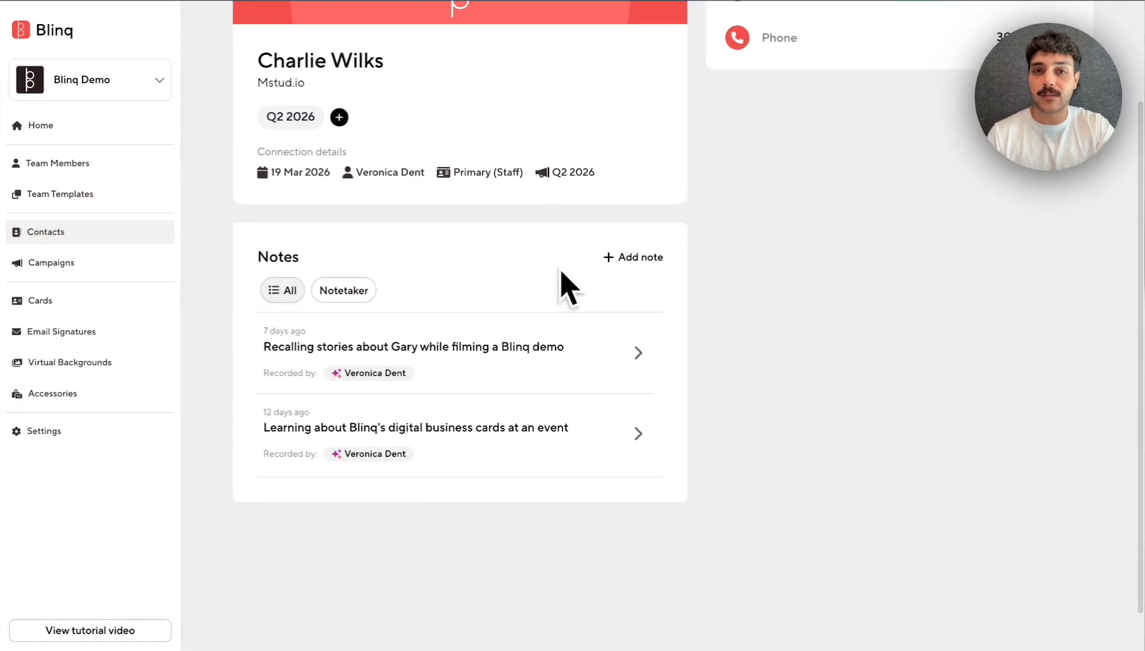
{"action": "scroll", "coordinate": [560, 268], "scroll_direction": "up", "scroll_amount": 1}
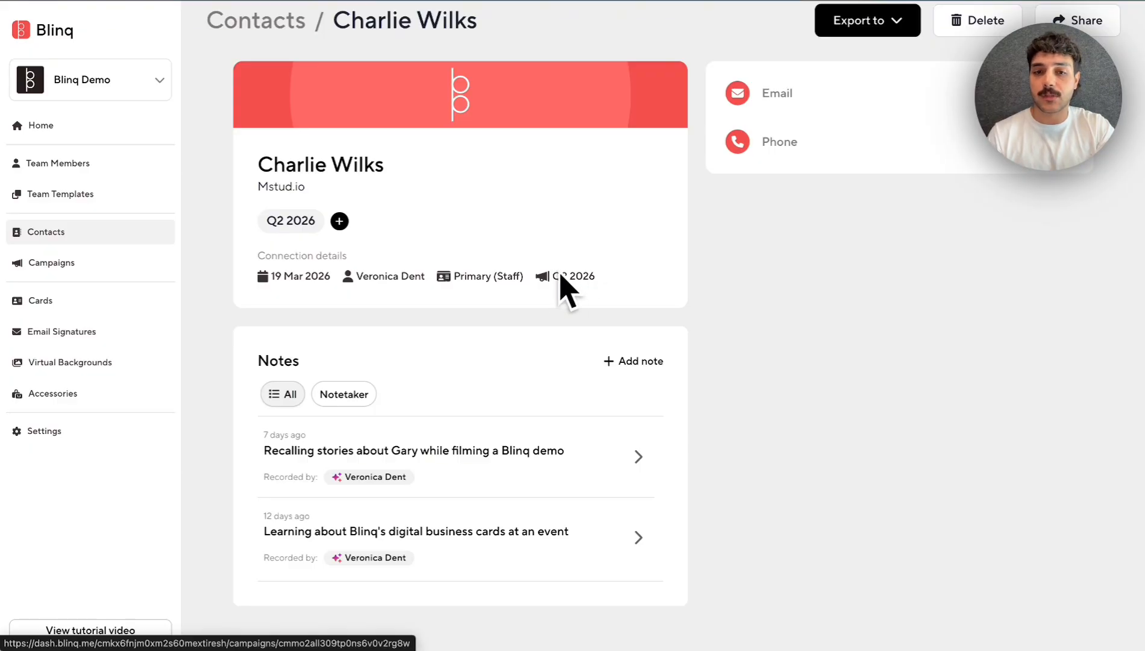
{"action": "scroll", "coordinate": [467, 329], "scroll_direction": "down", "scroll_amount": 1}
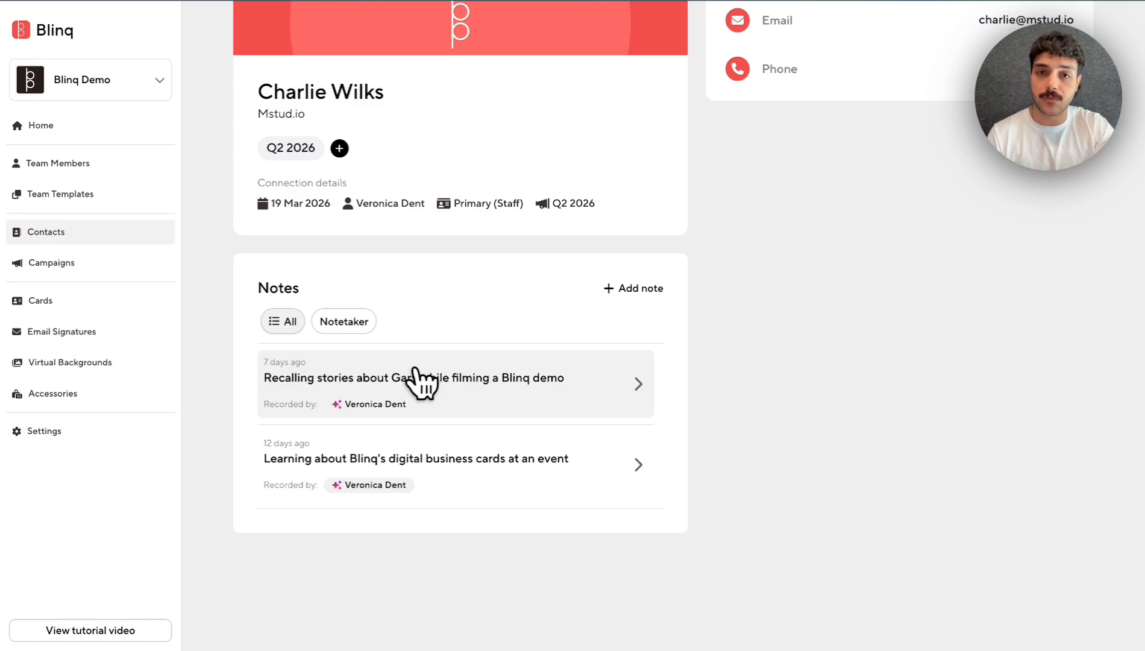
- Read the contact's most recent AI notetaker summary, check its sharing options and close the note
{"action": "left_click", "coordinate": [416, 370]}
{"action": "scroll", "coordinate": [971, 396], "scroll_direction": "down", "scroll_amount": 5}
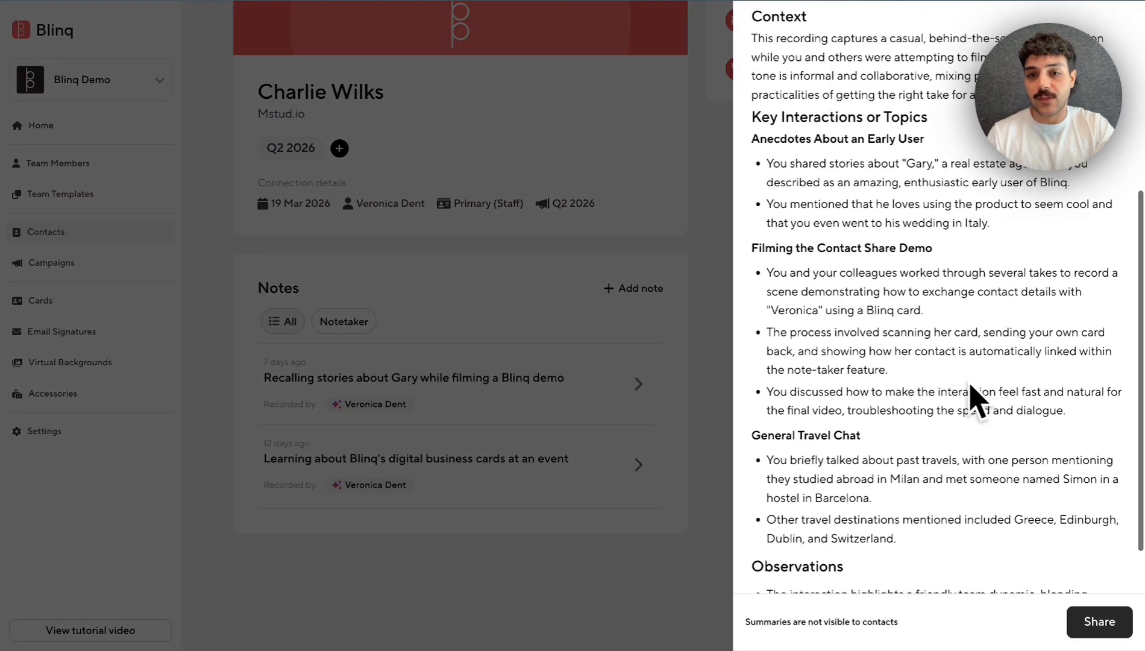
{"action": "scroll", "coordinate": [971, 396], "scroll_direction": "down", "scroll_amount": 1}
{"action": "scroll", "coordinate": [997, 345], "scroll_direction": "up", "scroll_amount": 6}
{"action": "left_click", "coordinate": [1091, 624]}
{"action": "left_click", "coordinate": [747, 263]}
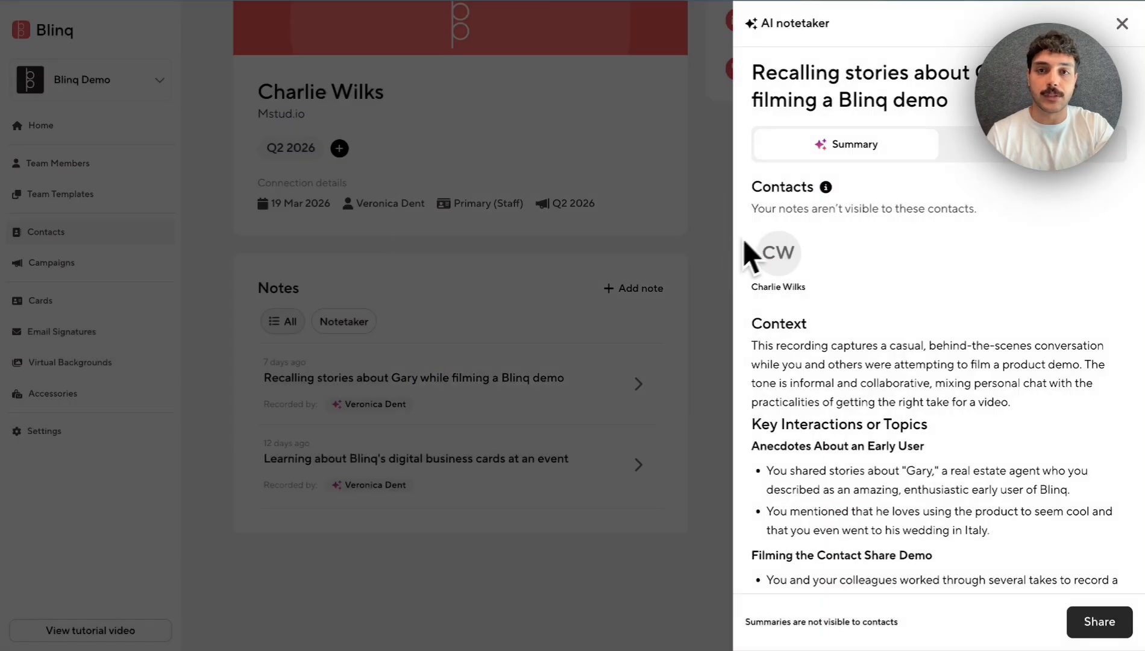
{"action": "left_click", "coordinate": [731, 263]}
- Return to the company contacts and review the details of the Senior Product Manager contact at Blinq
{"action": "scroll", "coordinate": [717, 409], "scroll_direction": "up", "scroll_amount": 3}
{"action": "scroll", "coordinate": [693, 416], "scroll_direction": "down", "scroll_amount": 2}
{"action": "scroll", "coordinate": [685, 422], "scroll_direction": "up", "scroll_amount": 2}
{"action": "left_click", "coordinate": [265, 46]}
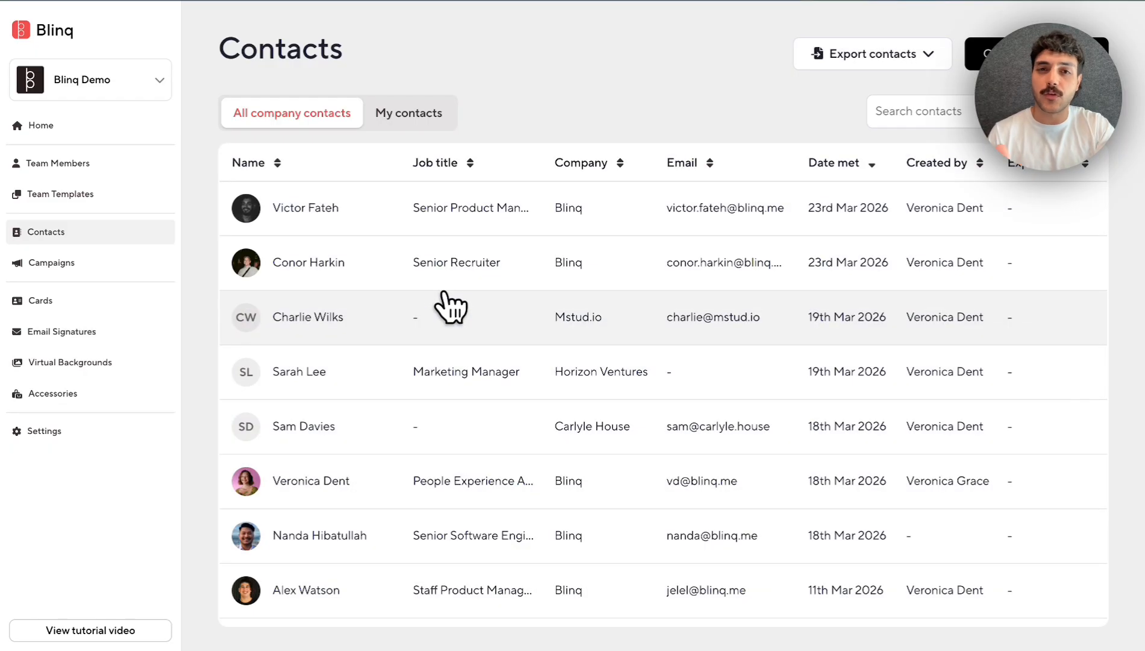
{"action": "left_click", "coordinate": [318, 209]}
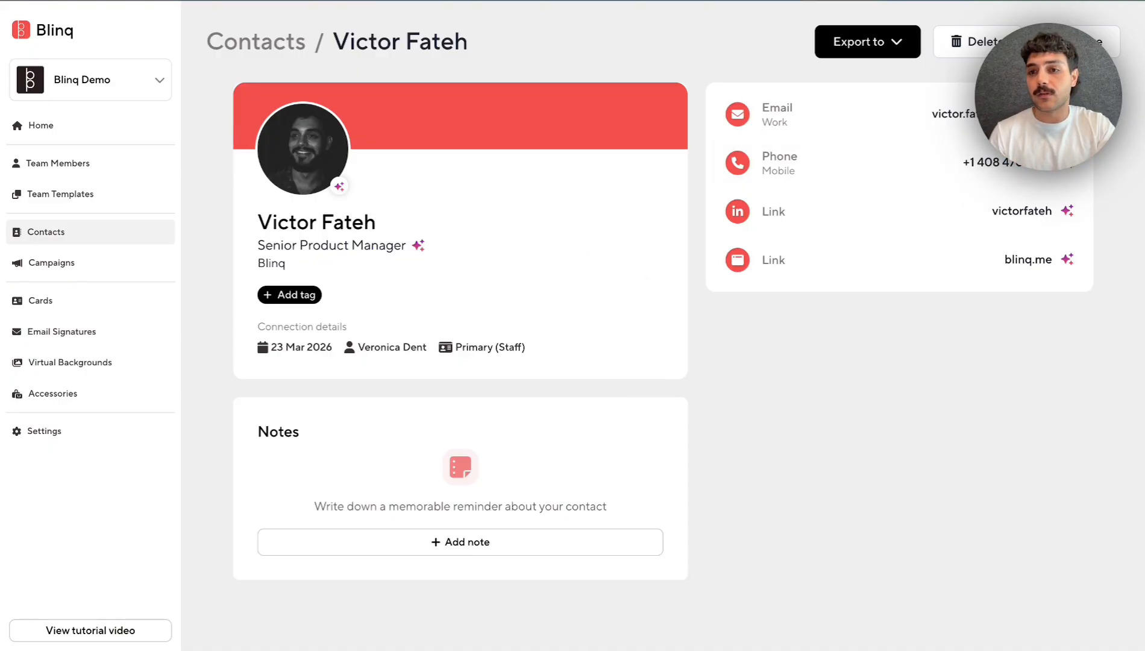
{"action": "scroll", "coordinate": [477, 223], "scroll_direction": "down", "scroll_amount": 1}
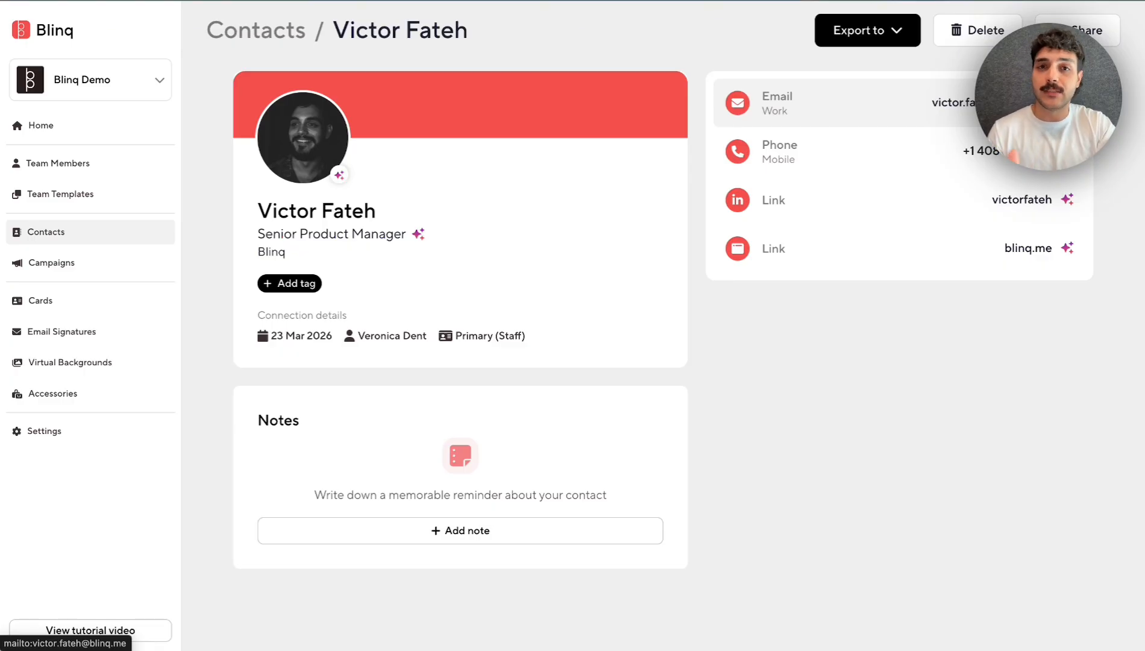
{"action": "scroll", "coordinate": [953, 106], "scroll_direction": "up", "scroll_amount": 1}
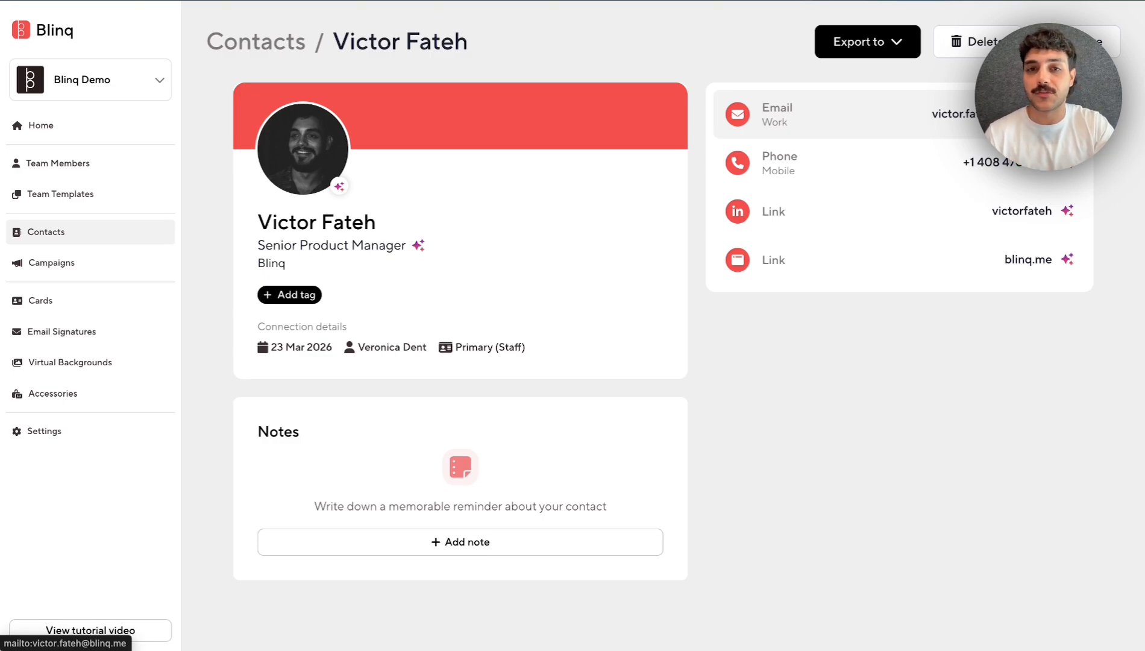
{"action": "left_click", "coordinate": [266, 43]}
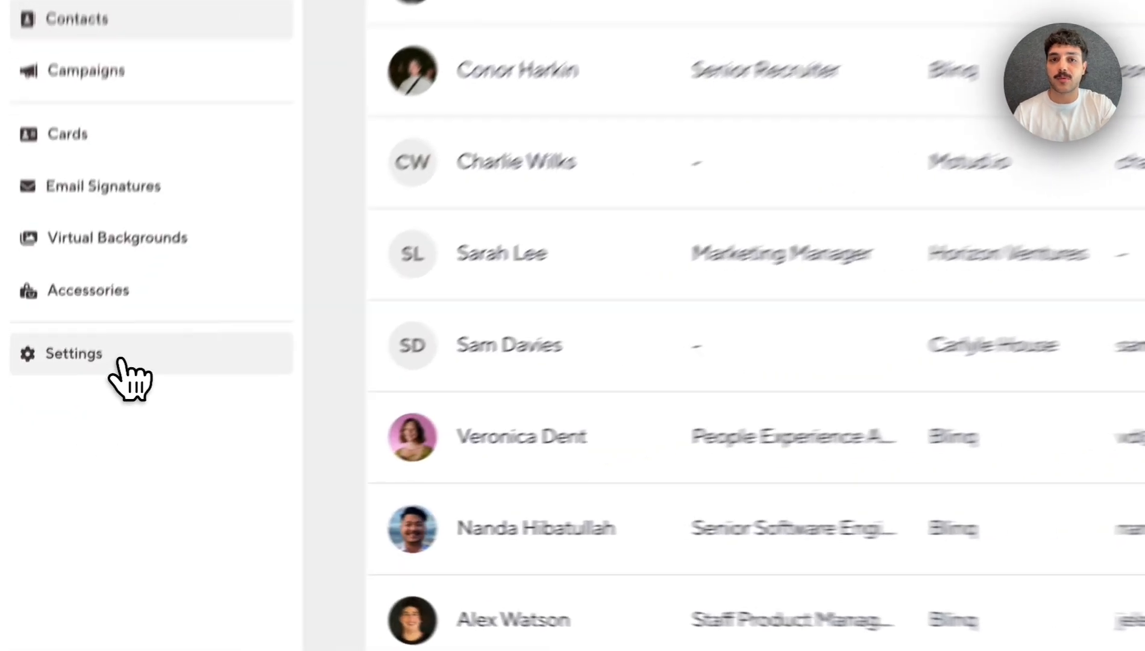
- Add Warm and Canva 2026 to the workspace tags in the workspace settings
{"action": "left_click", "coordinate": [72, 432]}
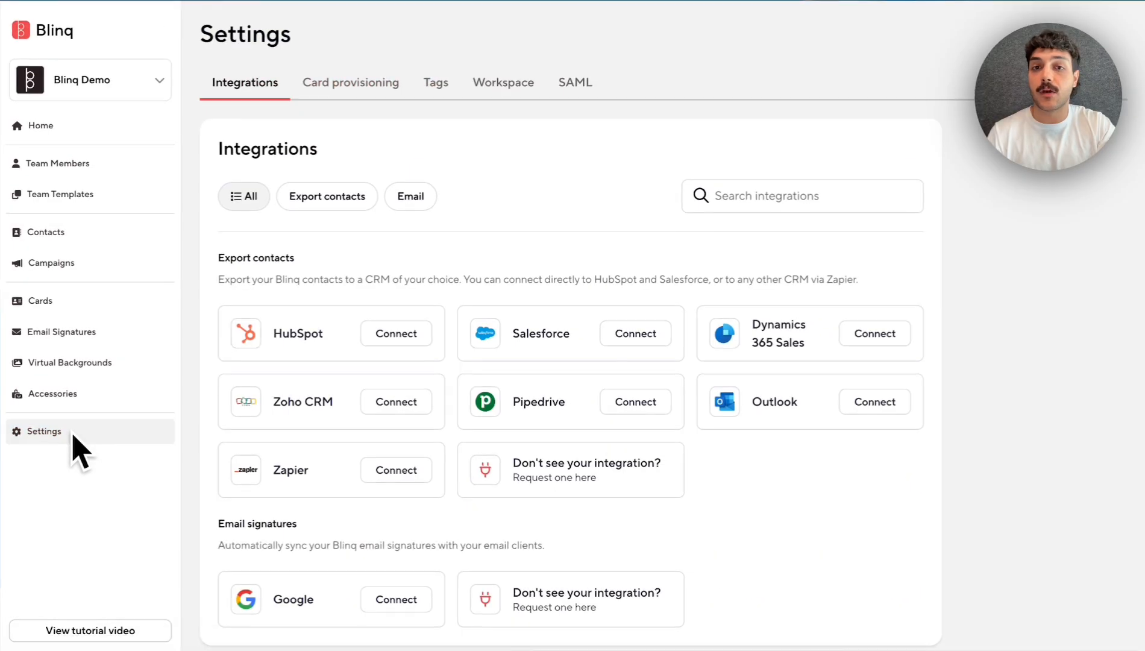
{"action": "left_click", "coordinate": [438, 86]}
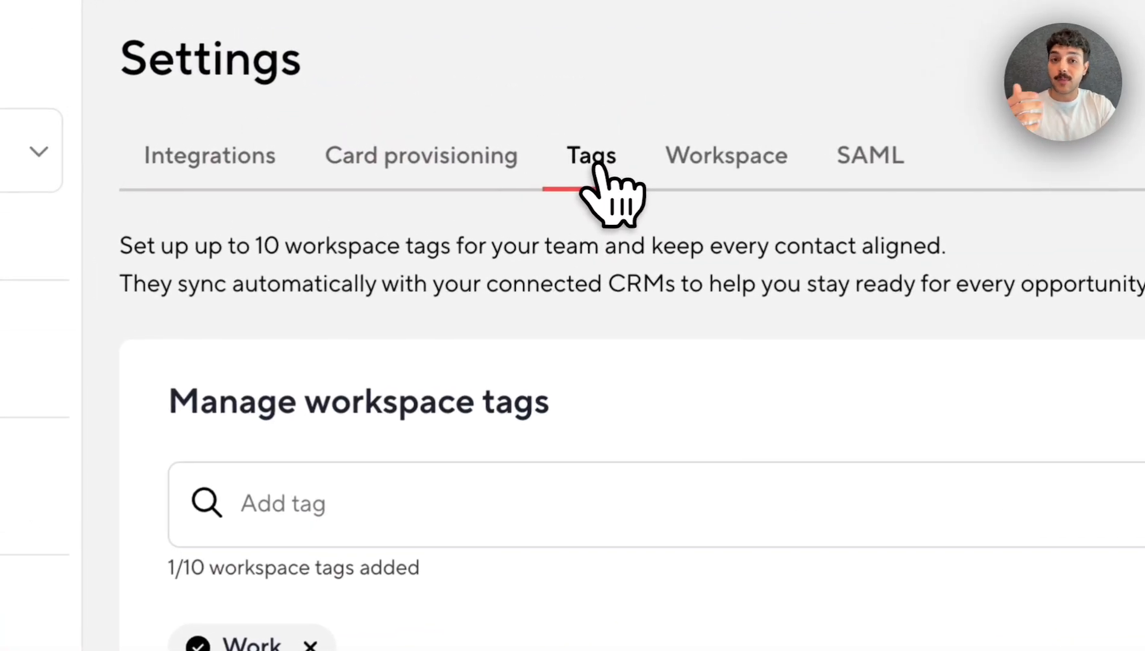
{"action": "left_click", "coordinate": [470, 520]}
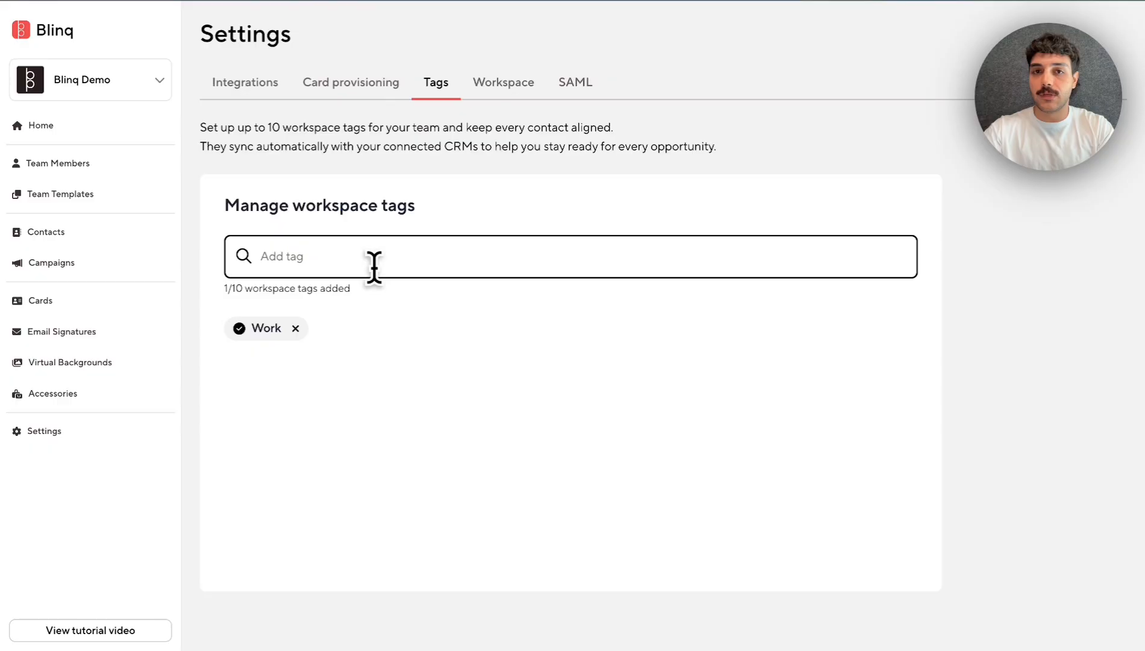
{"action": "type", "text": "WAR"}
{"action": "key", "text": "BackSpace"}
{"action": "key", "text": "BackSpace"}
{"action": "key", "text": "BackSpace"}
{"action": "type", "text": "War"}
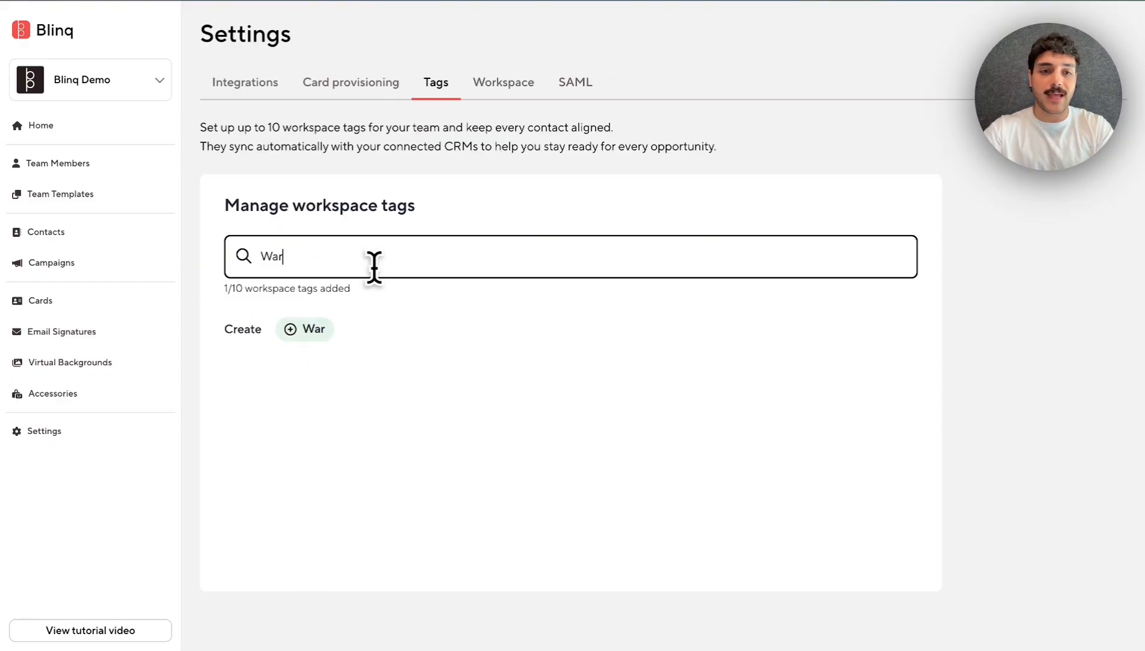
{"action": "type", "text": "m"}
{"action": "left_click", "coordinate": [323, 333]}
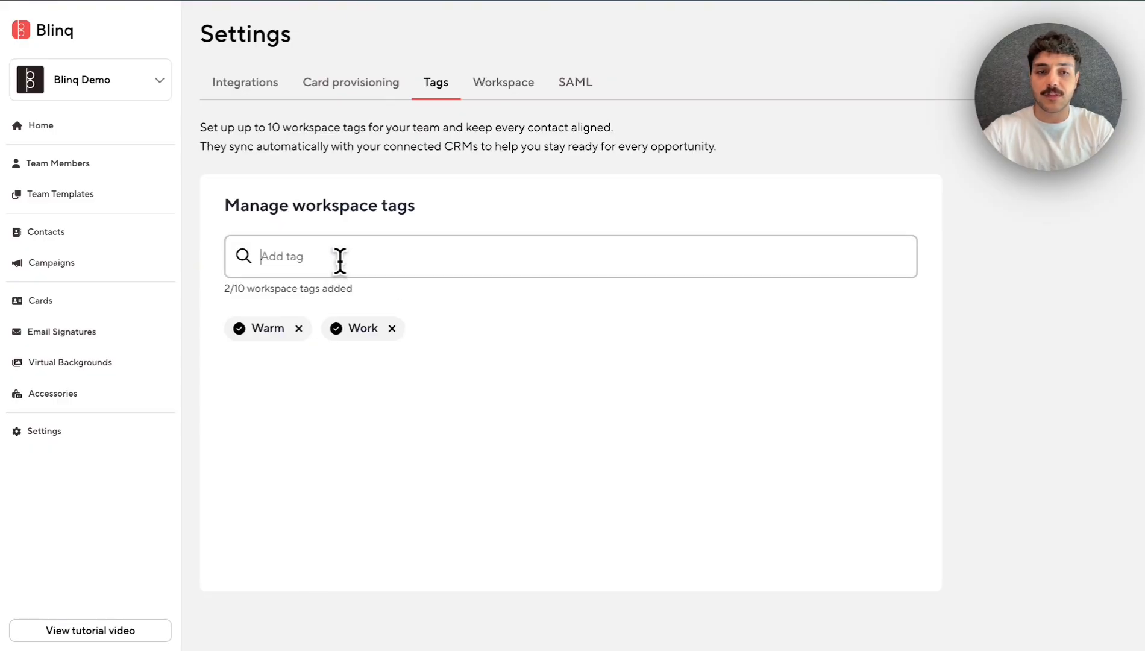
{"action": "type", "text": "canva 2026"}
{"action": "left_click", "coordinate": [318, 331]}
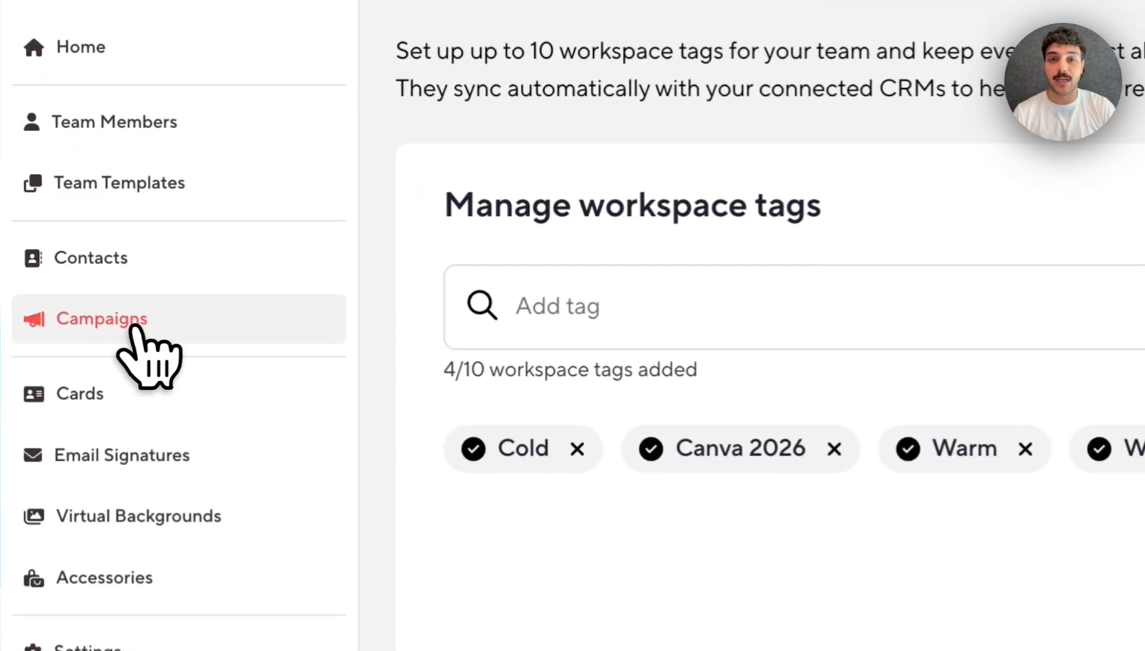
- Collapse the explainer on the campaigns page and review the Q2 2026 campaign's goals, tags, captured leads and leads by team member
{"action": "left_click", "coordinate": [131, 329]}
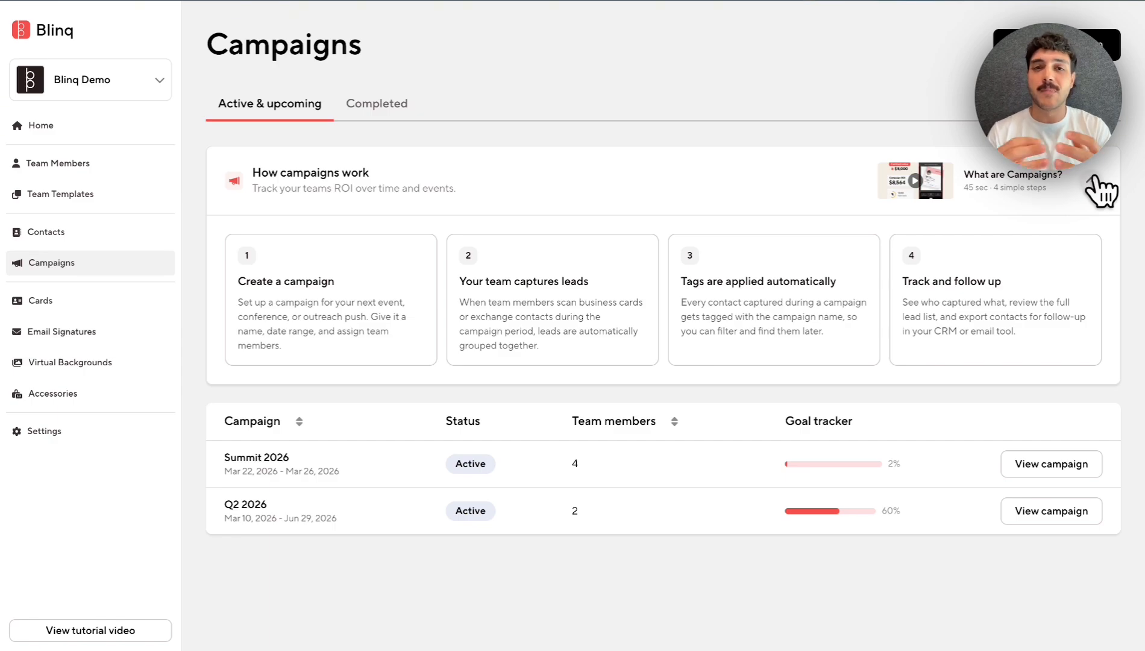
{"action": "left_click", "coordinate": [1101, 191]}
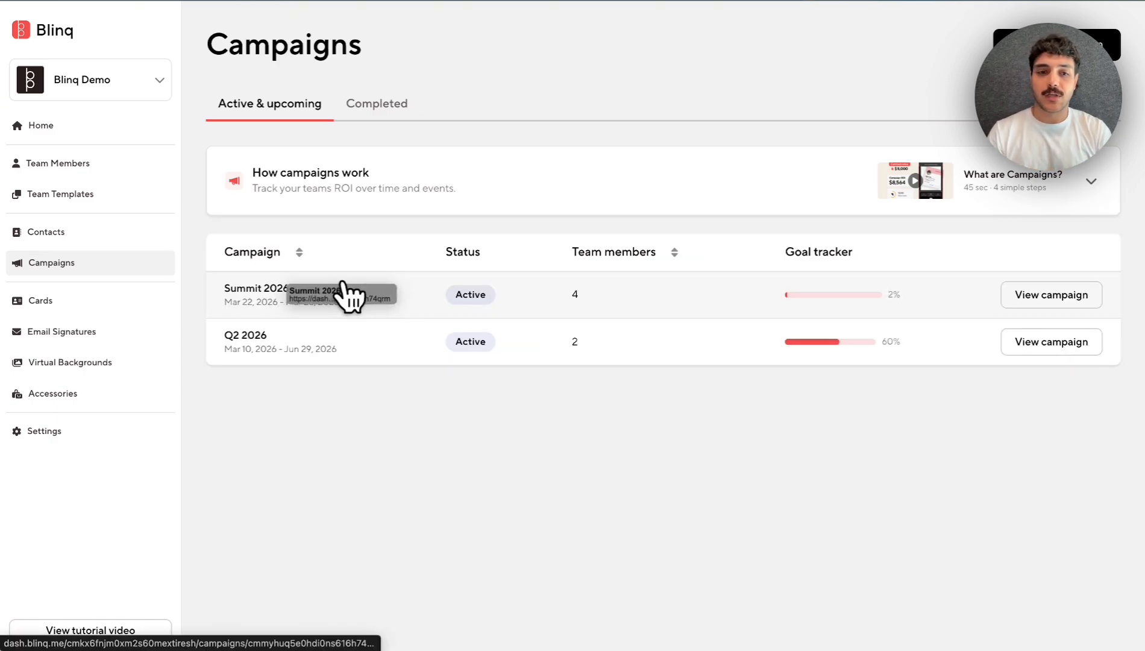
{"action": "left_click", "coordinate": [244, 358]}
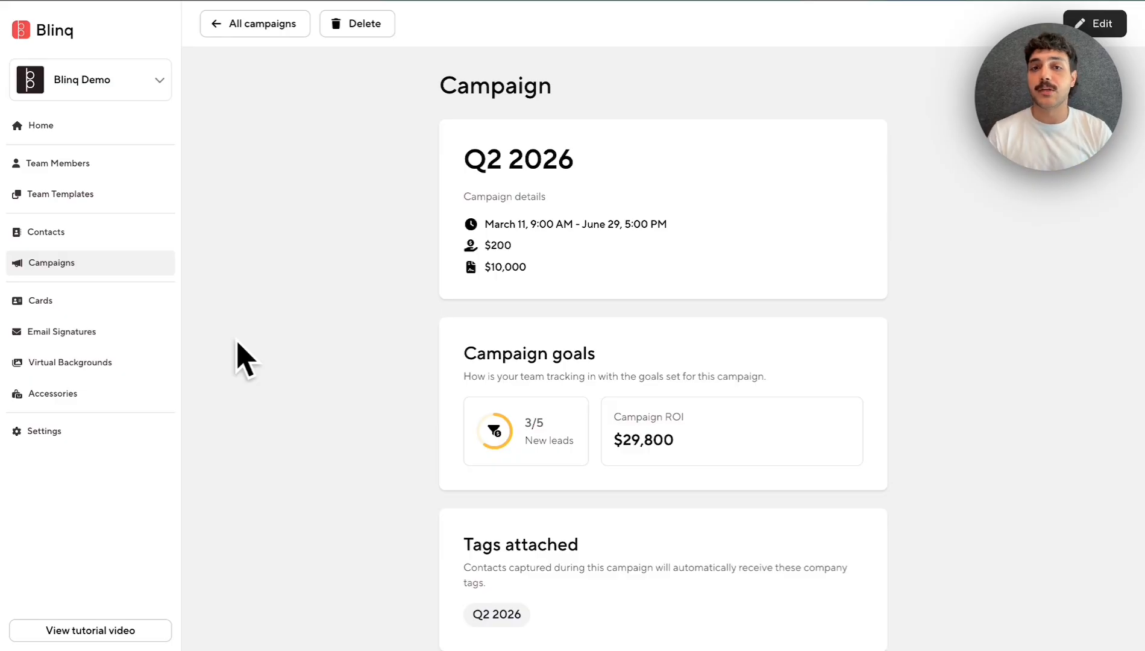
{"action": "scroll", "coordinate": [244, 359], "scroll_direction": "down", "scroll_amount": 2}
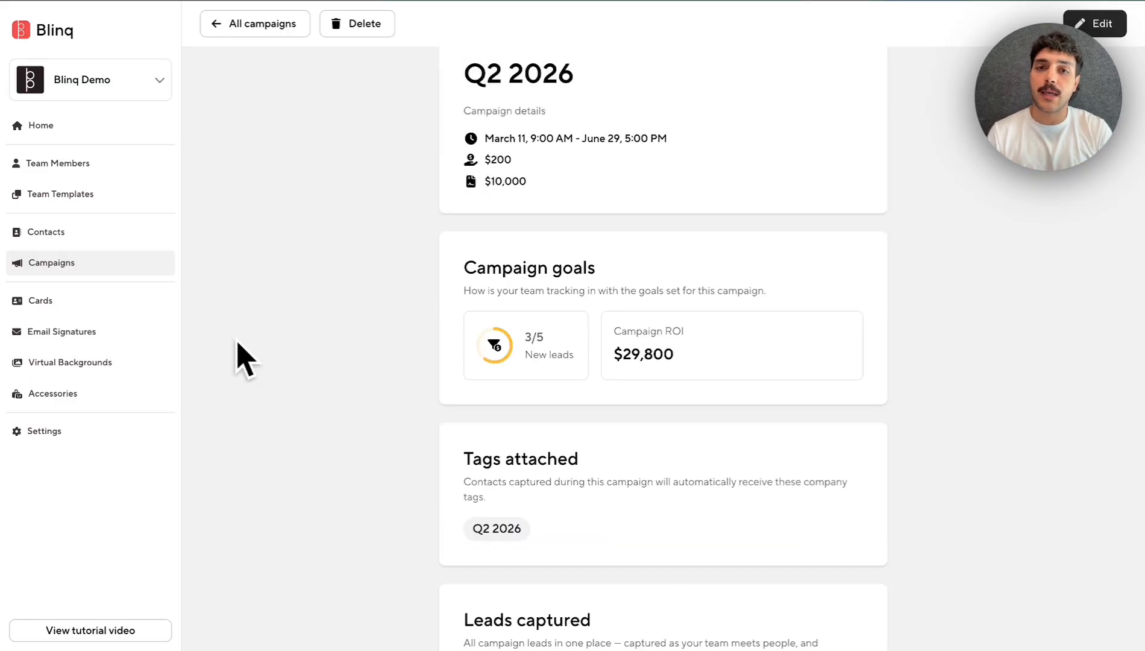
{"action": "scroll", "coordinate": [243, 358], "scroll_direction": "down", "scroll_amount": 9}
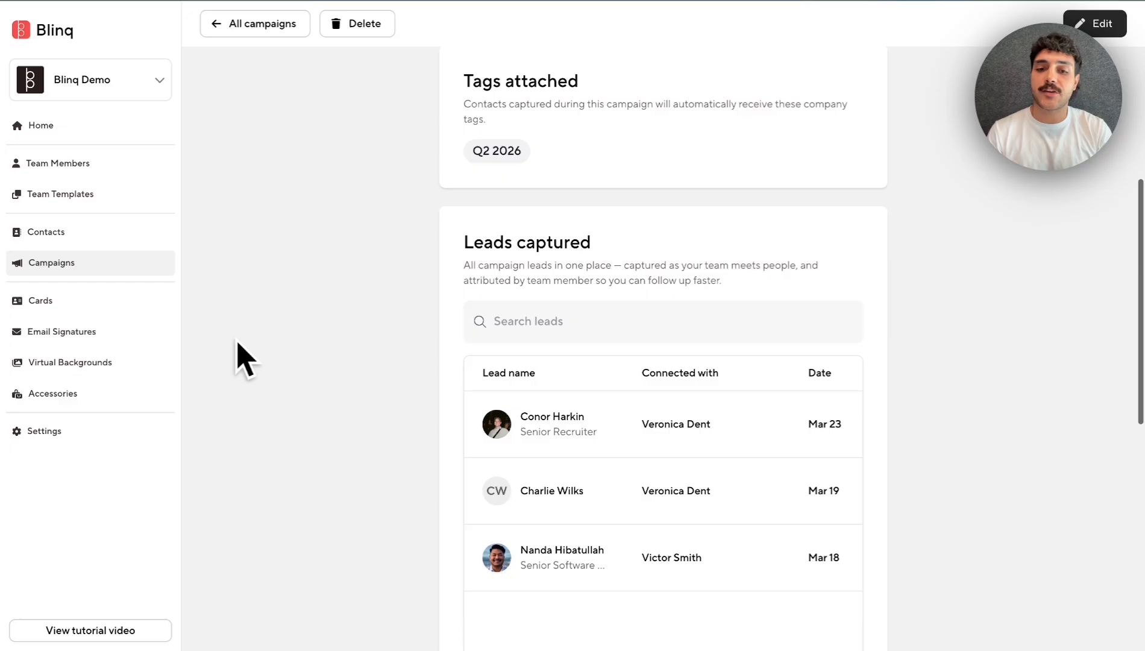
{"action": "scroll", "coordinate": [243, 358], "scroll_direction": "down", "scroll_amount": 7}
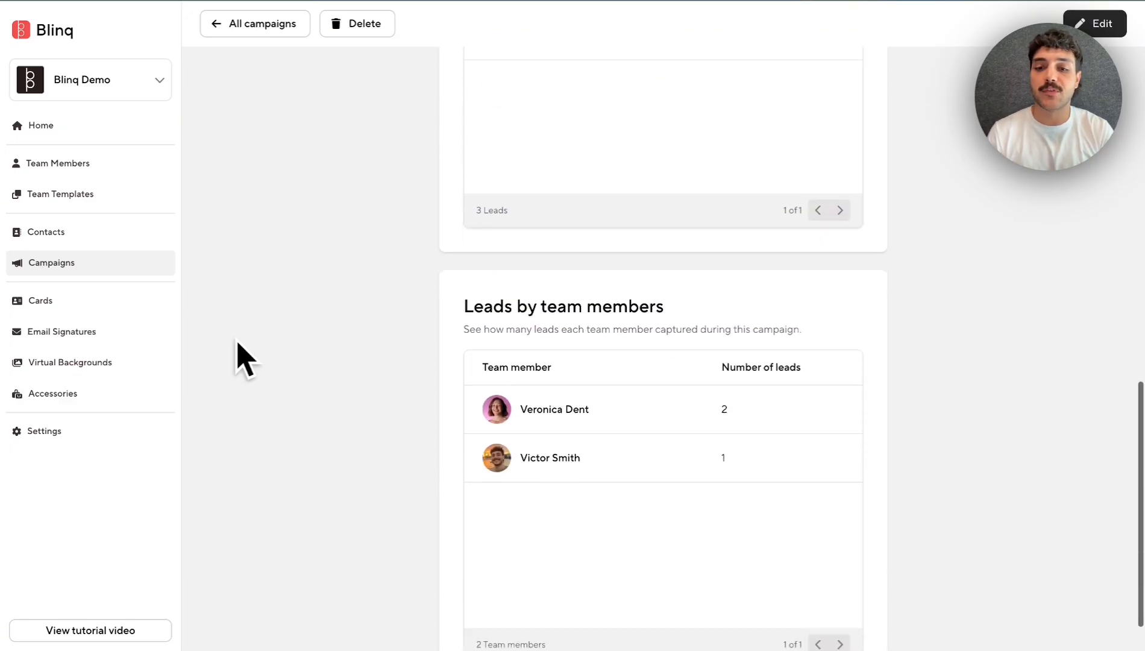
- Look back over the Q2 2026 campaign's captured leads, tags and goals, and return to the list of all campaigns
{"action": "scroll", "coordinate": [244, 359], "scroll_direction": "up", "scroll_amount": 7}
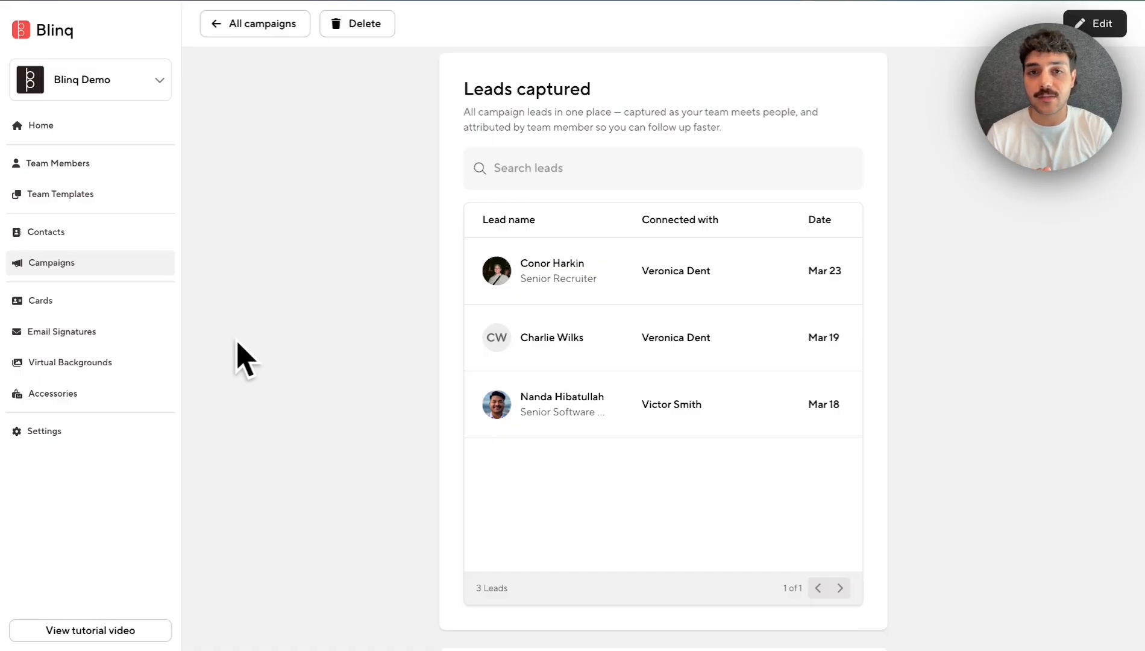
{"action": "scroll", "coordinate": [244, 359], "scroll_direction": "up", "scroll_amount": 7}
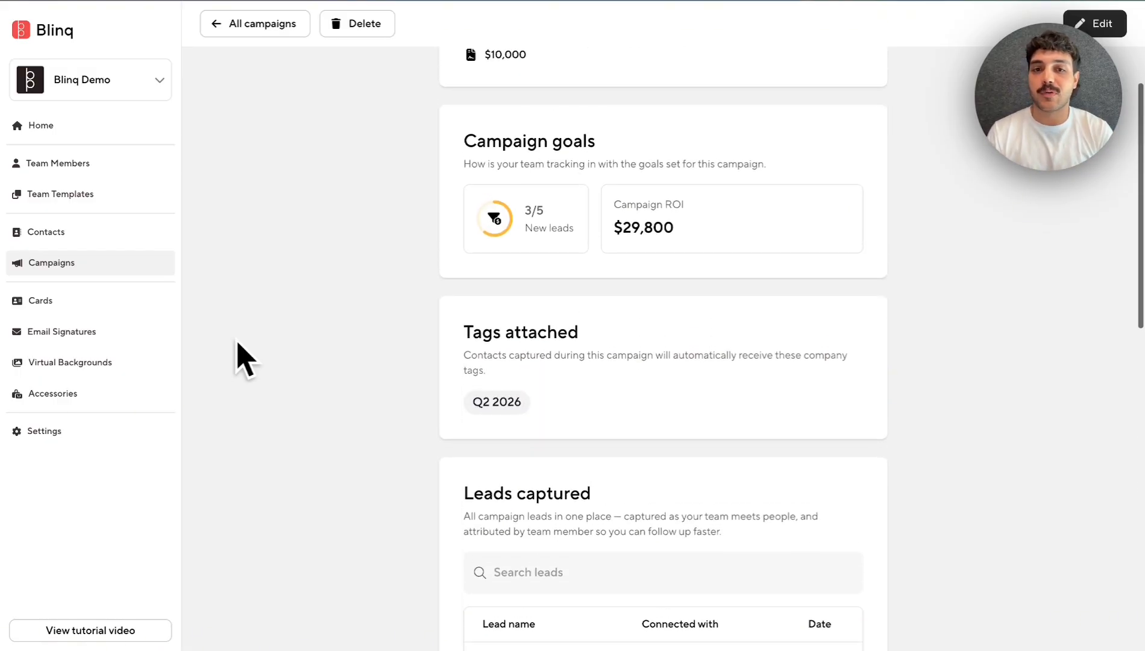
{"action": "scroll", "coordinate": [244, 359], "scroll_direction": "up", "scroll_amount": 3}
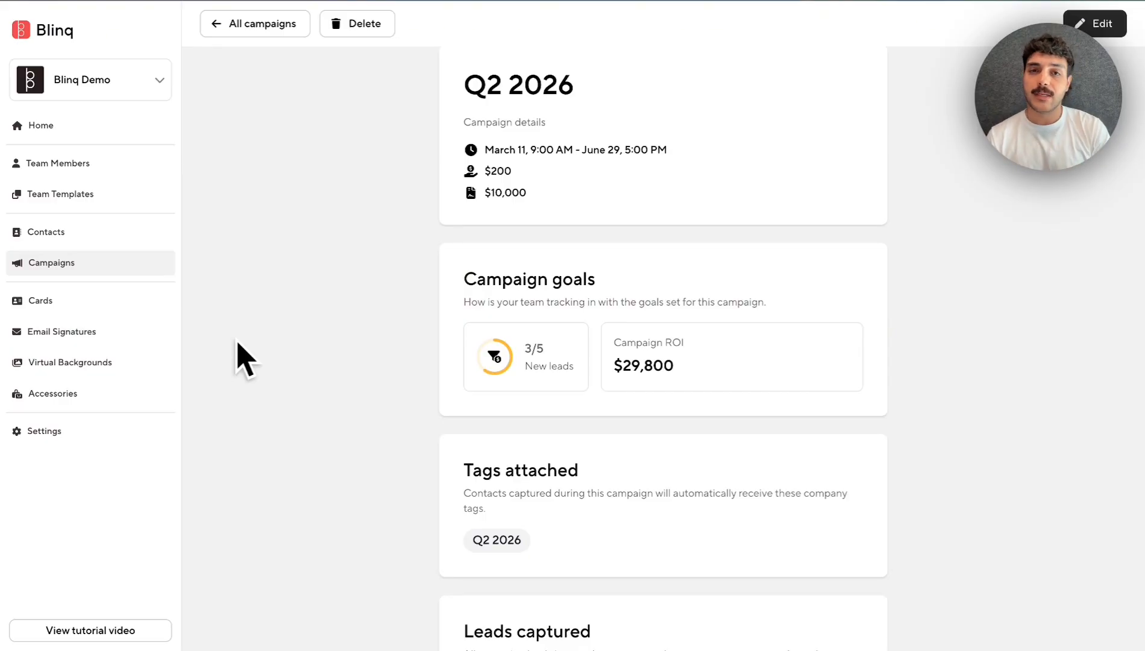
{"action": "left_click", "coordinate": [243, 25]}
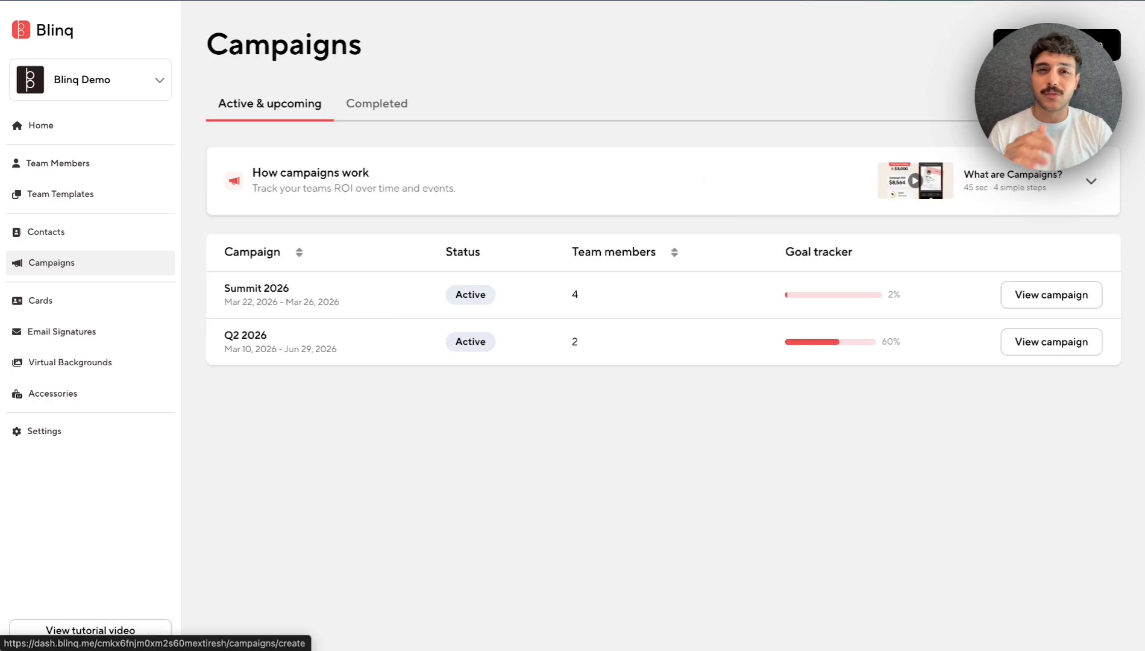
- Start a new campaign and name it PAX 2027
{"action": "left_click", "coordinate": [1025, 45]}
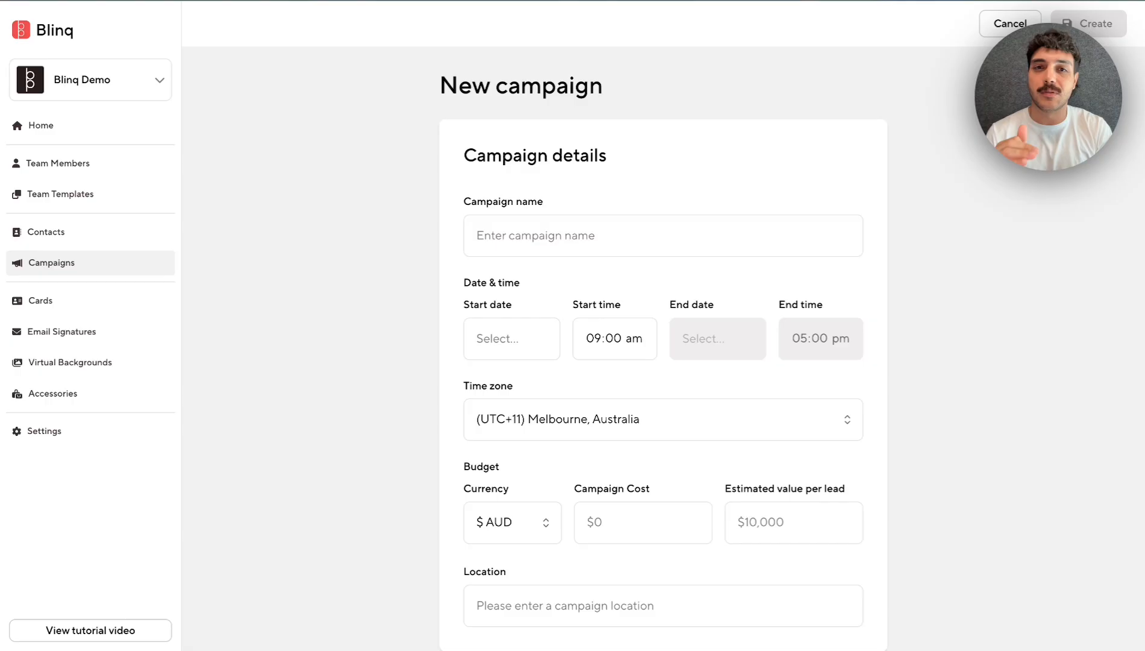
{"action": "scroll", "coordinate": [519, 214], "scroll_direction": "down", "scroll_amount": 2}
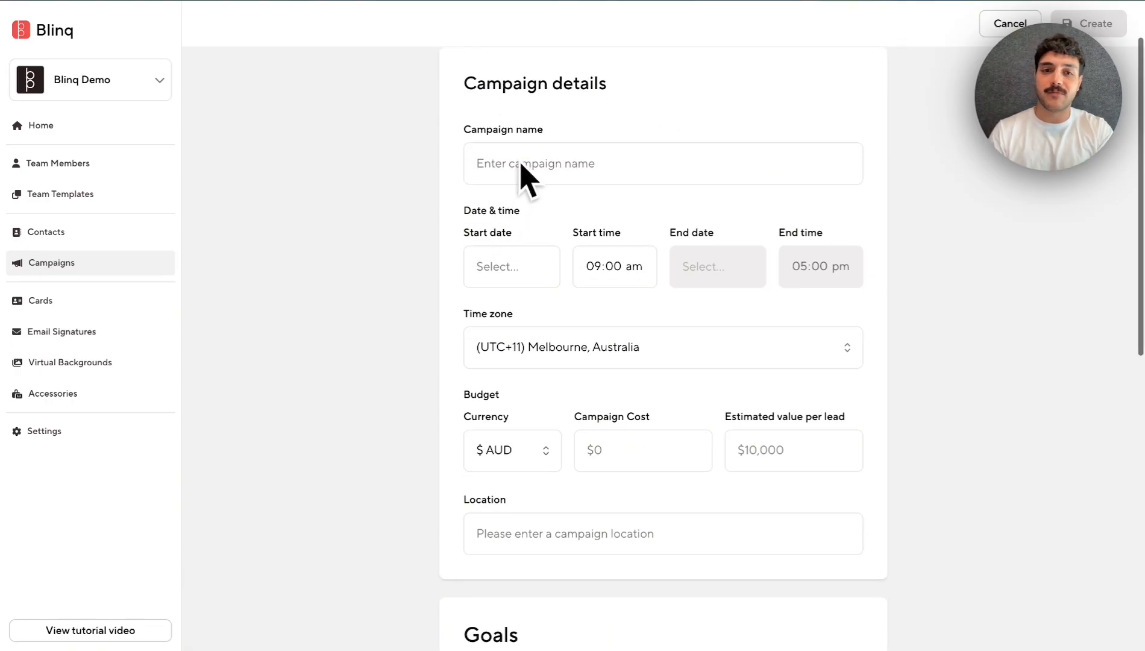
{"action": "type", "text": "PAX 2027"}
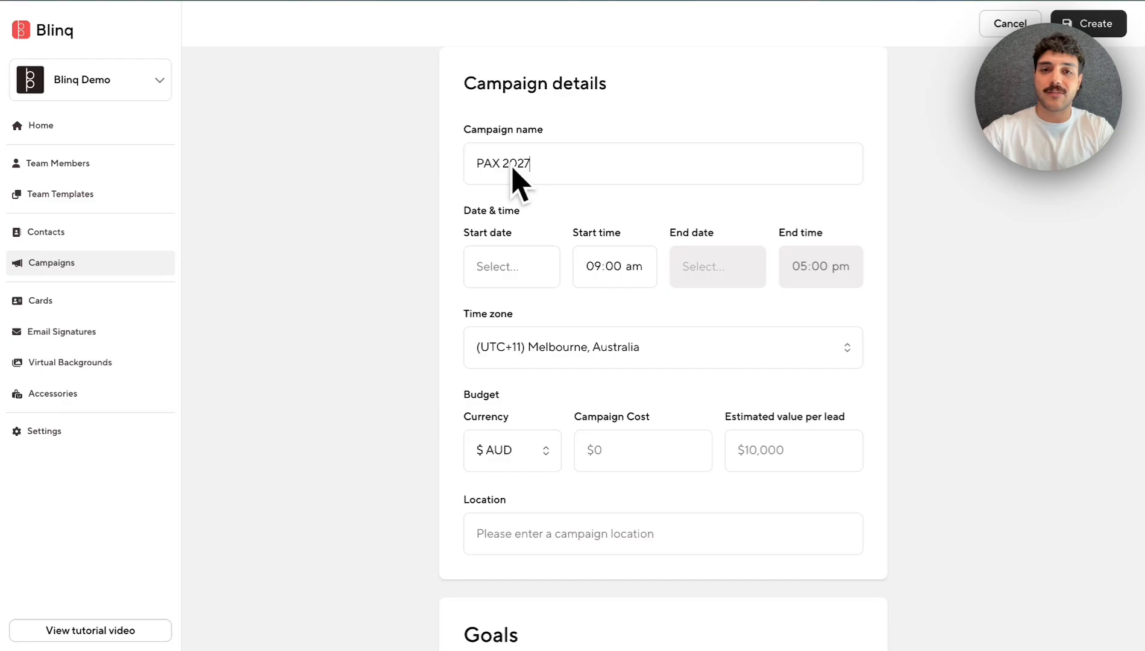
- Set the campaign's start date to March 27, 2026 and its end date to March 30, 2026
{"action": "scroll", "coordinate": [459, 217], "scroll_direction": "down", "scroll_amount": 2}
{"action": "left_click", "coordinate": [513, 211]}
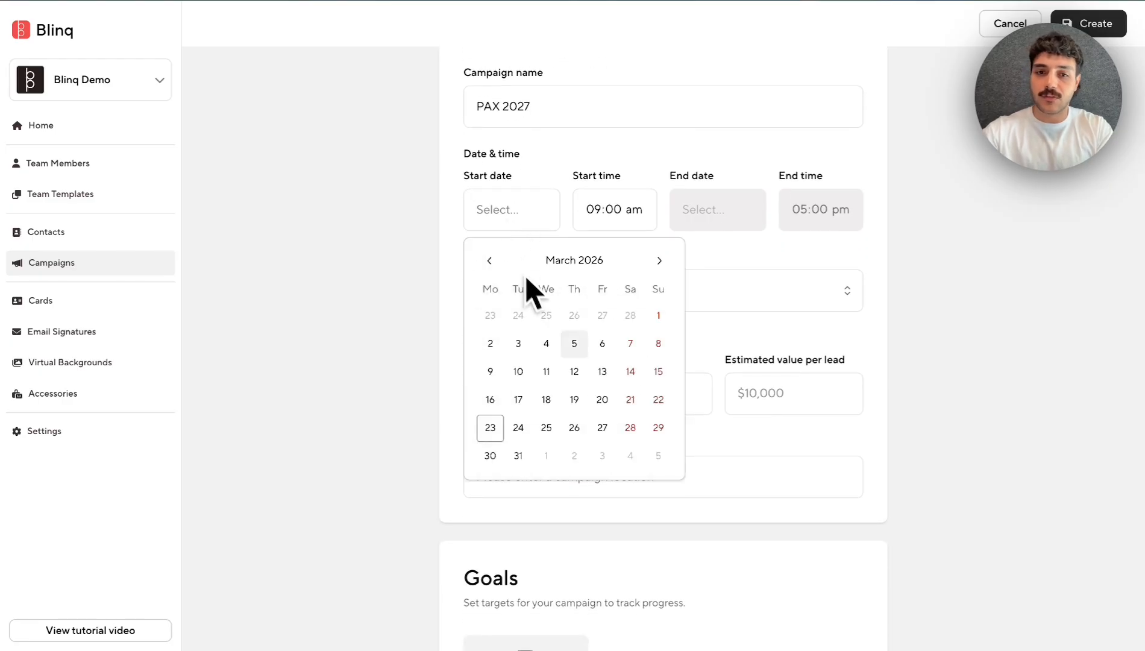
{"action": "left_click", "coordinate": [603, 428]}
{"action": "left_click", "coordinate": [703, 211]}
{"action": "left_click", "coordinate": [696, 455]}
- Correct the campaign name to PAX 2026
{"action": "left_click", "coordinate": [535, 112]}
{"action": "key", "text": "BackSpace"}
{"action": "type", "text": "6"}
- Check the available time zone and budget currency options for the campaign without changing the selections
{"action": "scroll", "coordinate": [386, 187], "scroll_direction": "down", "scroll_amount": 2}
{"action": "left_click", "coordinate": [625, 238]}
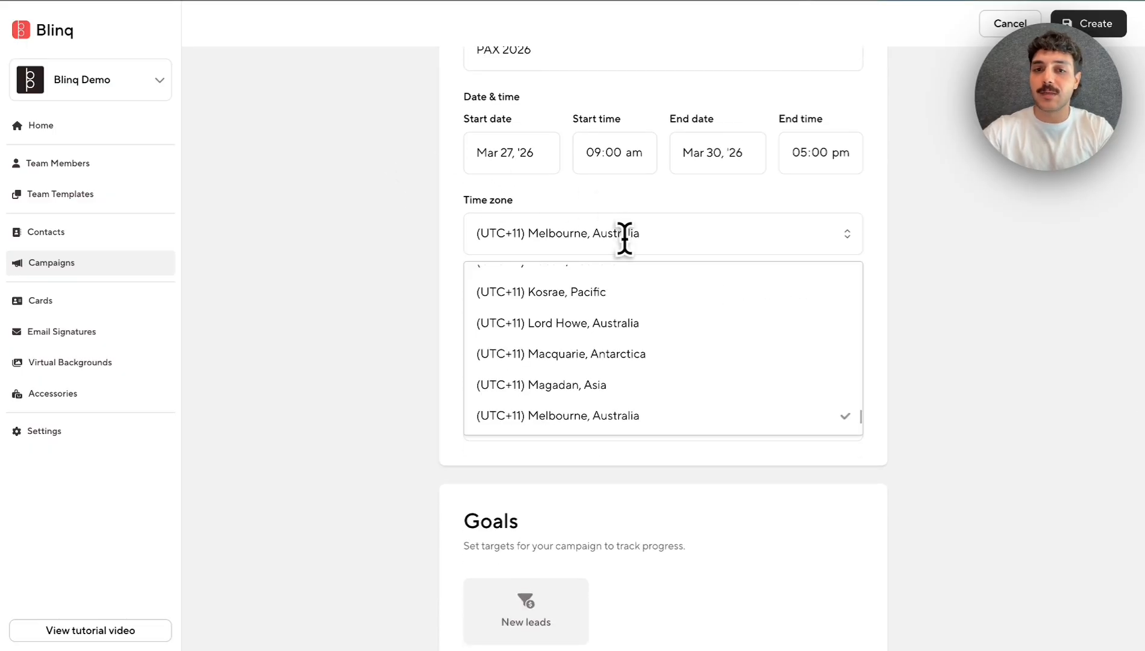
{"action": "left_click", "coordinate": [464, 243]}
{"action": "scroll", "coordinate": [455, 248], "scroll_direction": "up", "scroll_amount": 3}
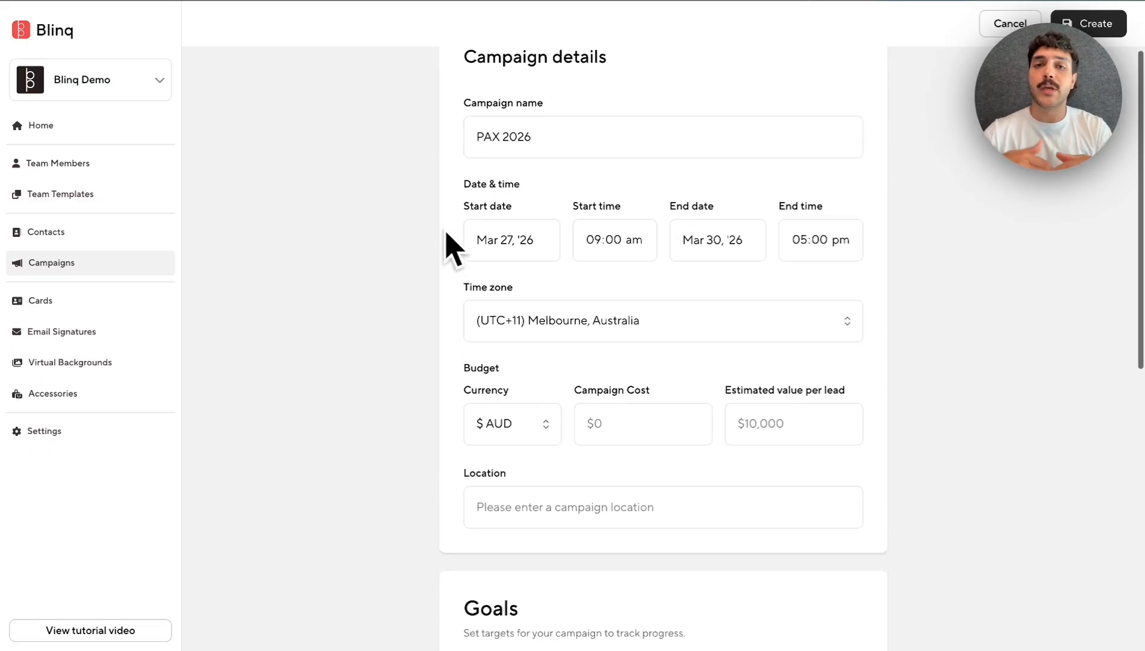
{"action": "scroll", "coordinate": [452, 247], "scroll_direction": "down", "scroll_amount": 2}
{"action": "left_click", "coordinate": [471, 333]}
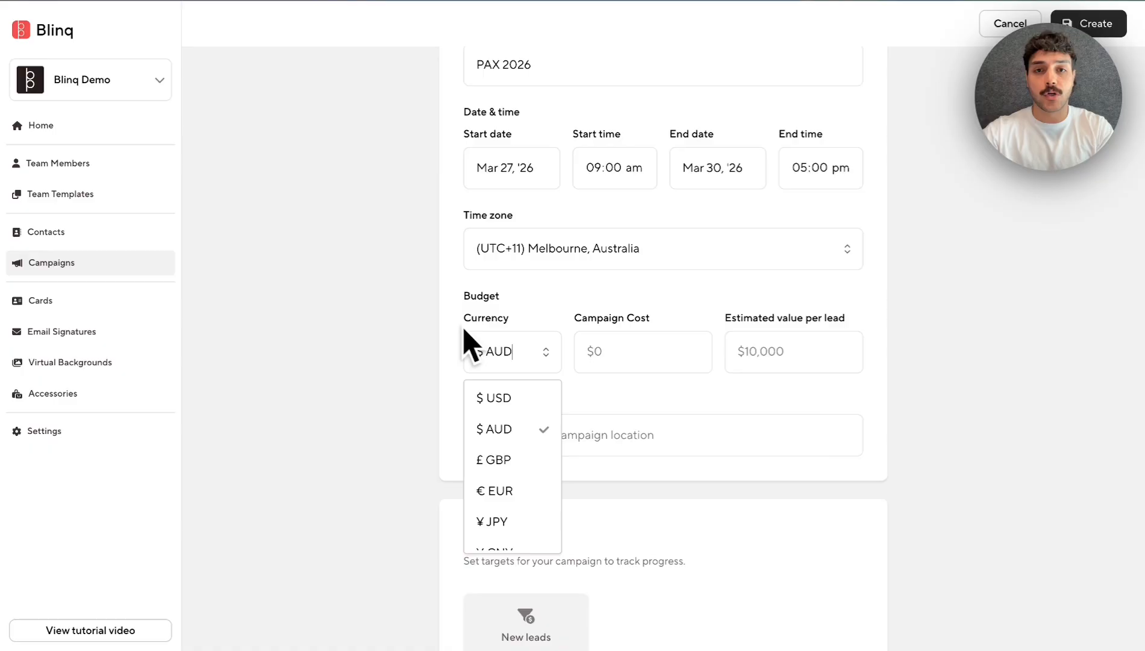
{"action": "left_click", "coordinate": [431, 317]}
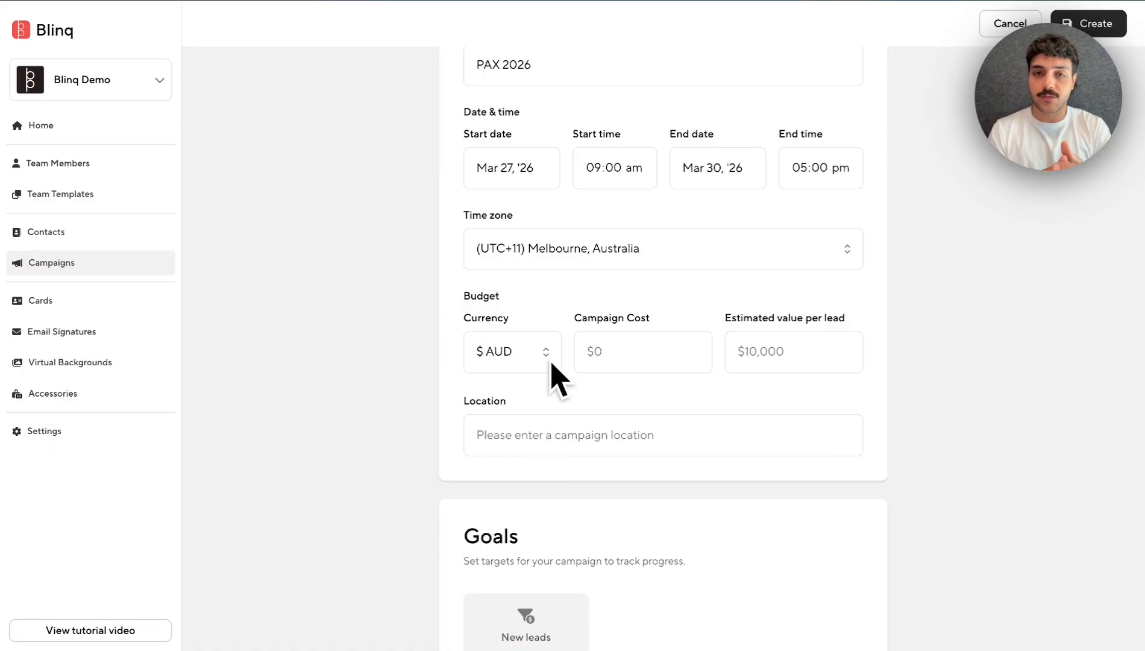
- Set the campaign cost to $100 and the estimated value per lead to $1,000
{"action": "left_click", "coordinate": [622, 355]}
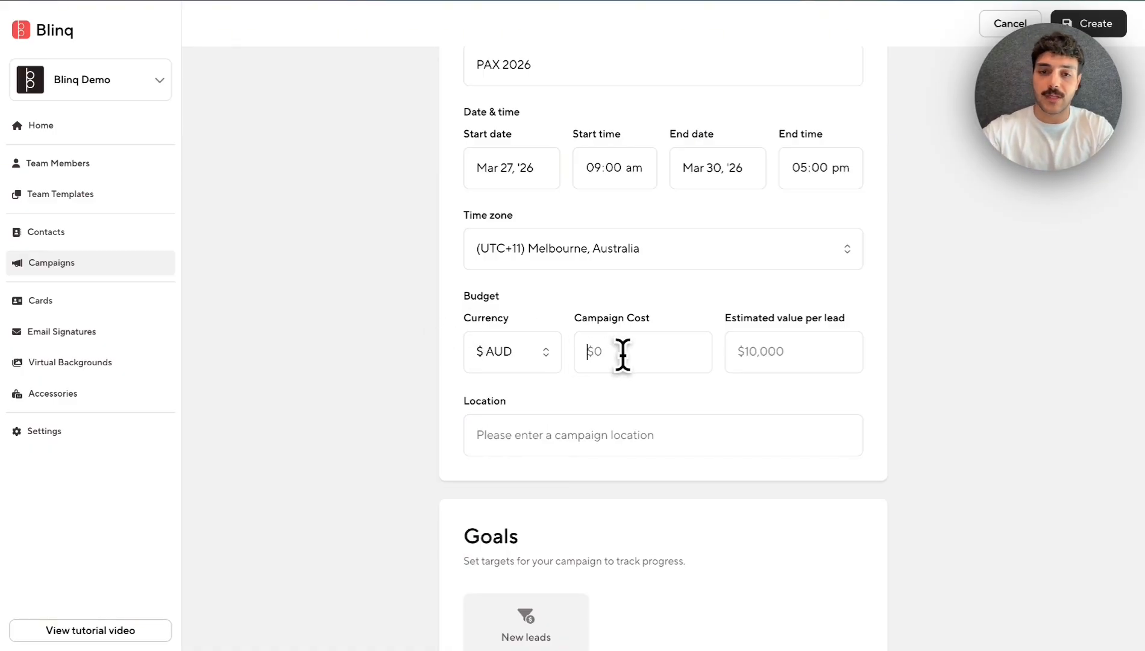
{"action": "type", "text": "100"}
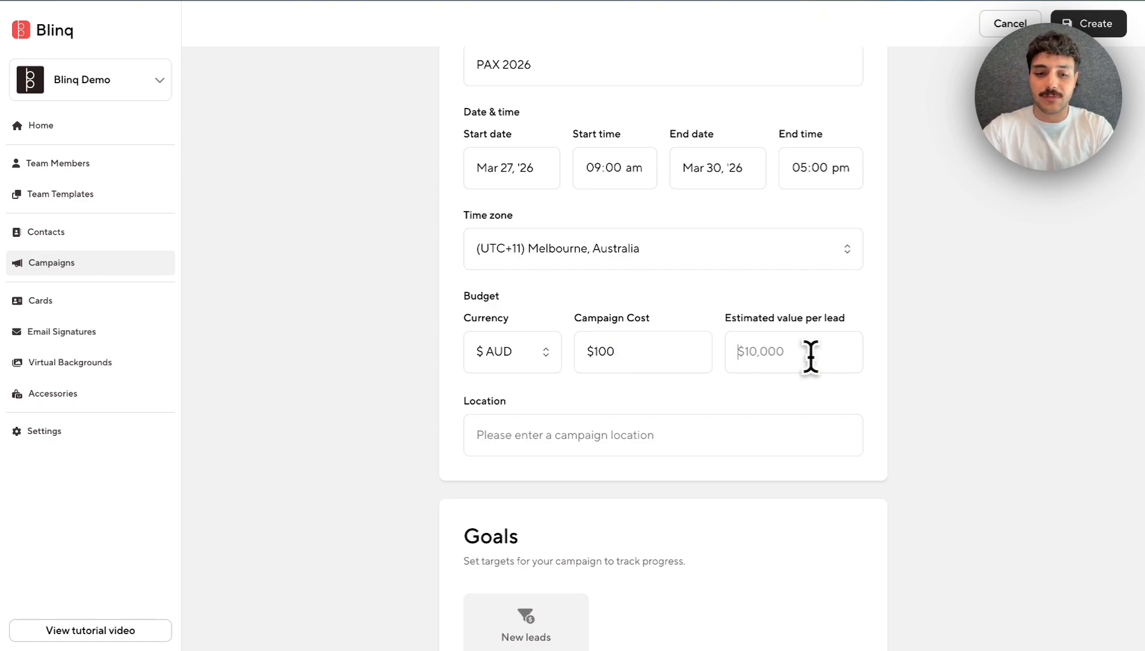
{"action": "left_click", "coordinate": [811, 355]}
{"action": "type", "text": "1000"}
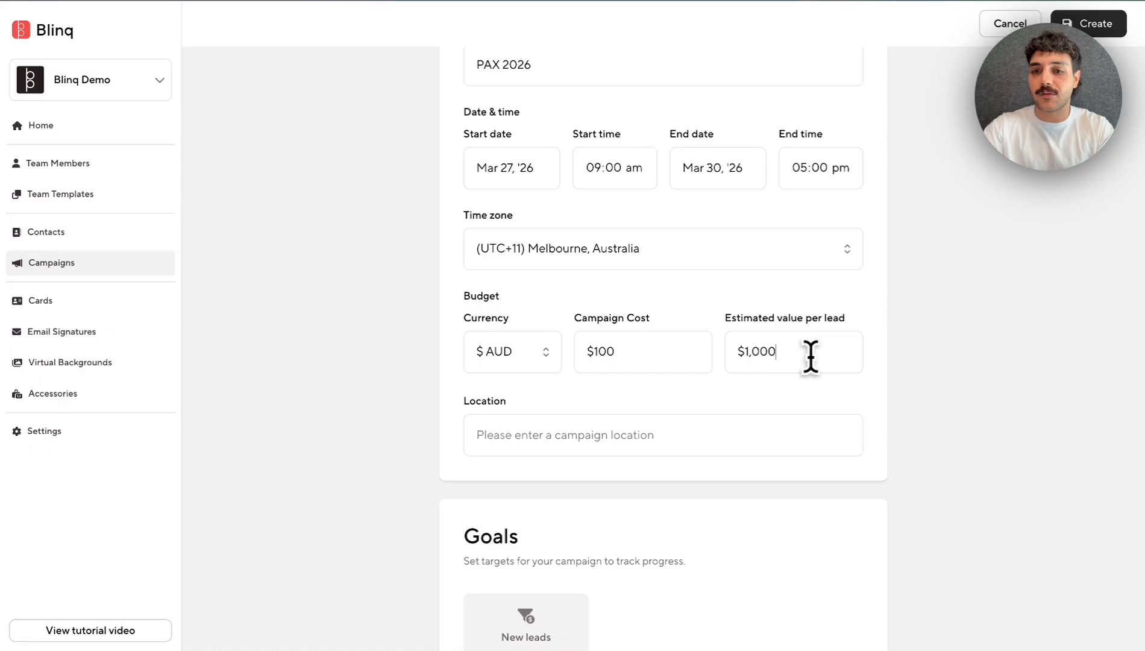
- Set the campaign location to San Diego Convention Center using the saved suggestion
{"action": "scroll", "coordinate": [780, 396], "scroll_direction": "down", "scroll_amount": 2}
{"action": "scroll", "coordinate": [663, 325], "scroll_direction": "down", "scroll_amount": 1}
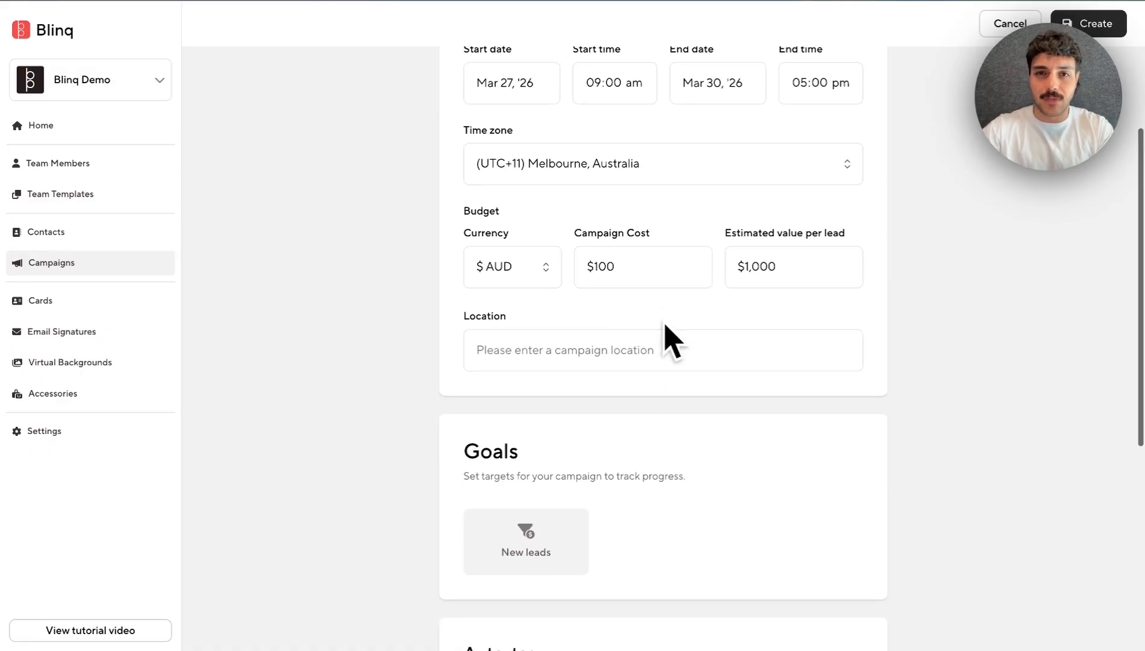
{"action": "left_click", "coordinate": [601, 349]}
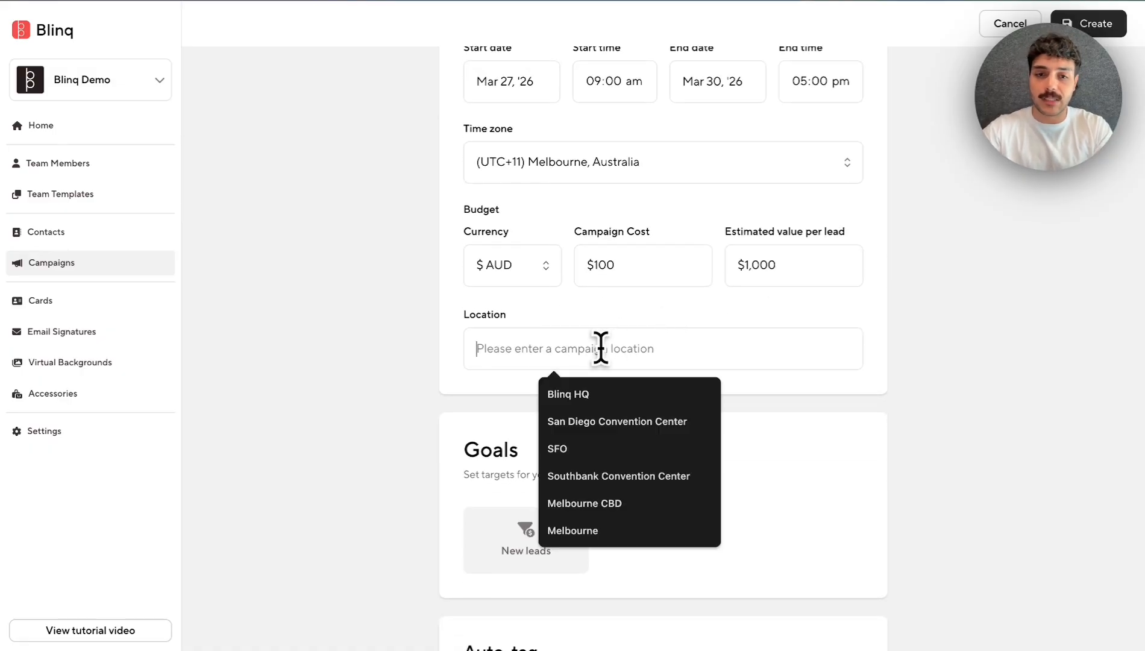
{"action": "left_click", "coordinate": [585, 425]}
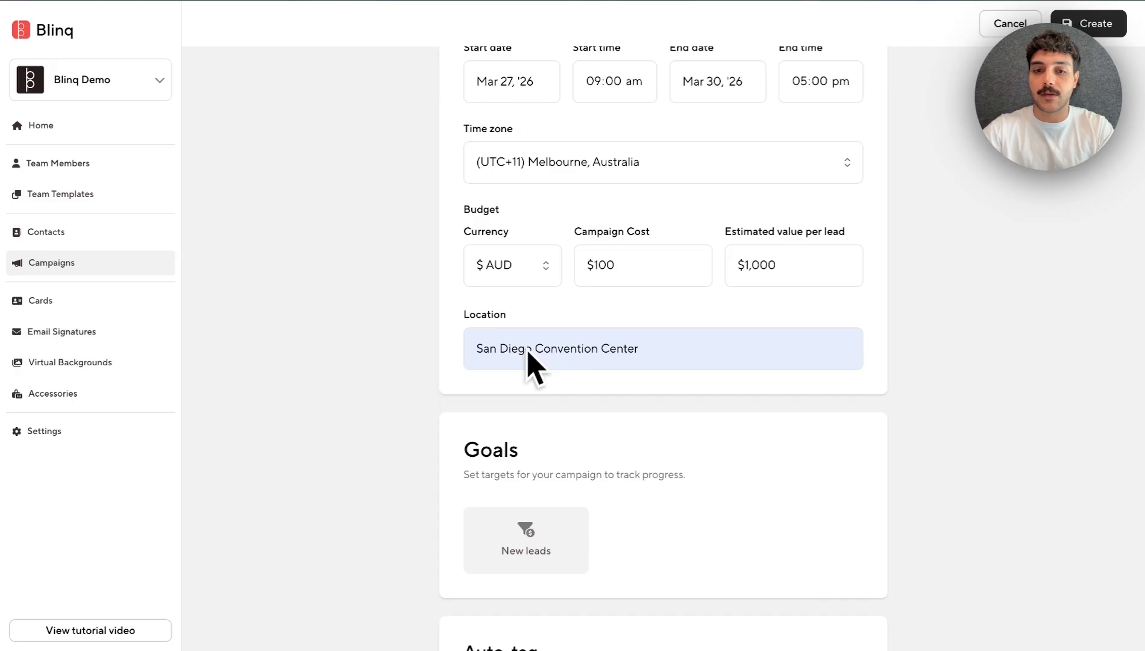
- Change the campaign's budget currency to USD
{"action": "left_click", "coordinate": [512, 249]}
{"action": "left_click", "coordinate": [514, 313]}
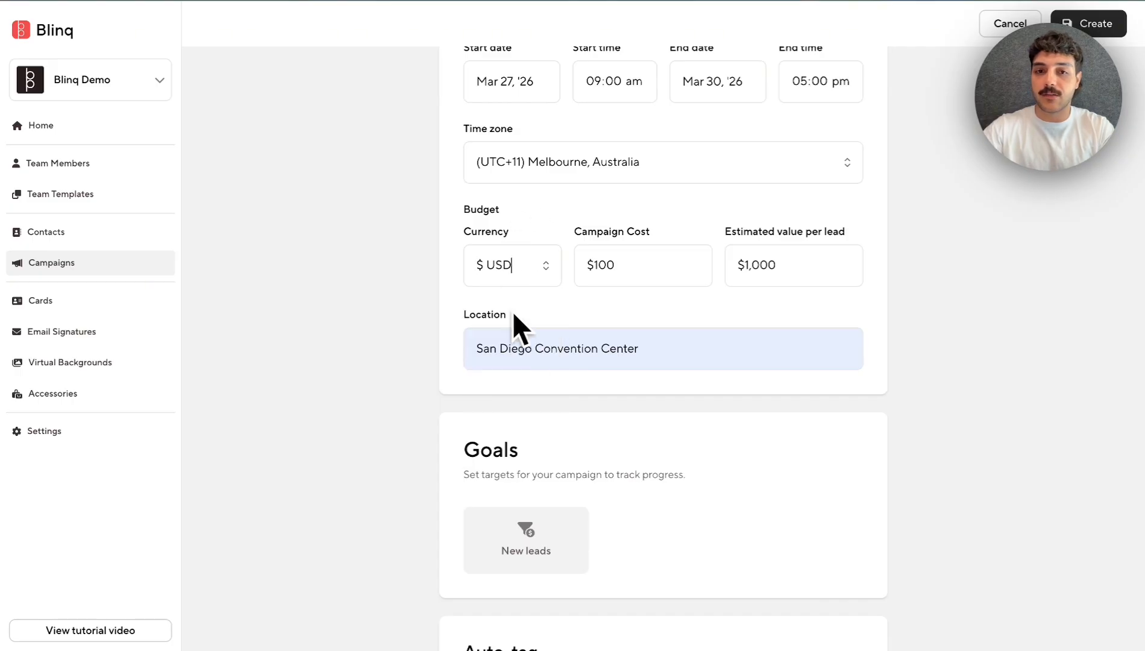
{"action": "left_click", "coordinate": [557, 165]}
- Set a new leads goal of 15 for the campaign and save it
{"action": "scroll", "coordinate": [447, 345], "scroll_direction": "down", "scroll_amount": 4}
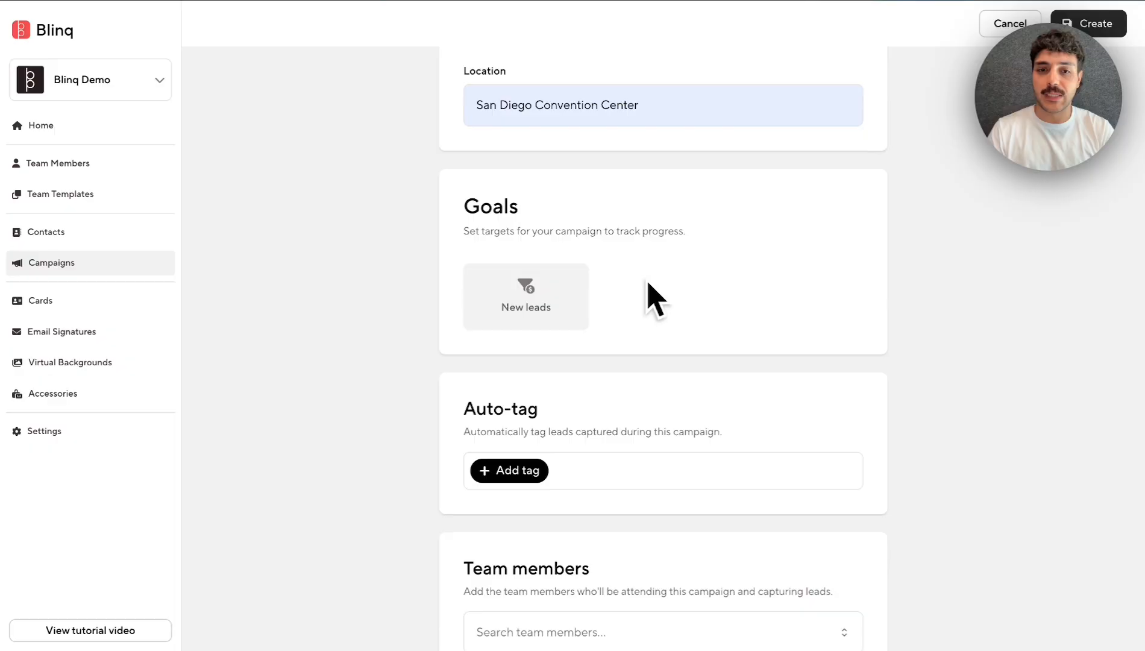
{"action": "left_click", "coordinate": [531, 301]}
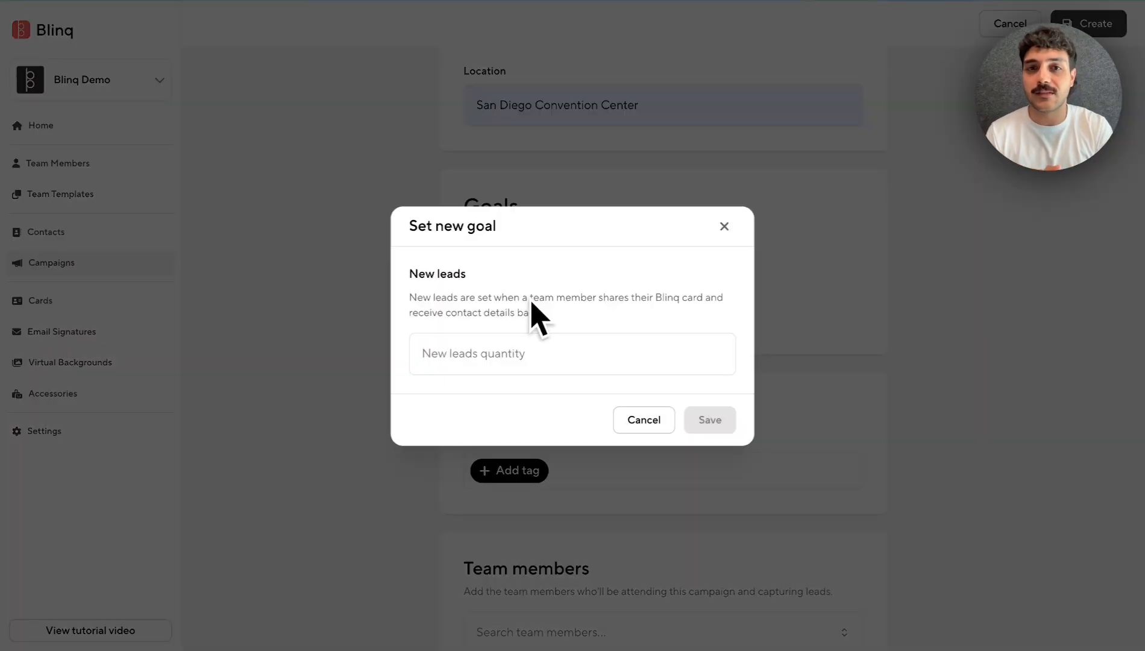
{"action": "left_click", "coordinate": [476, 341]}
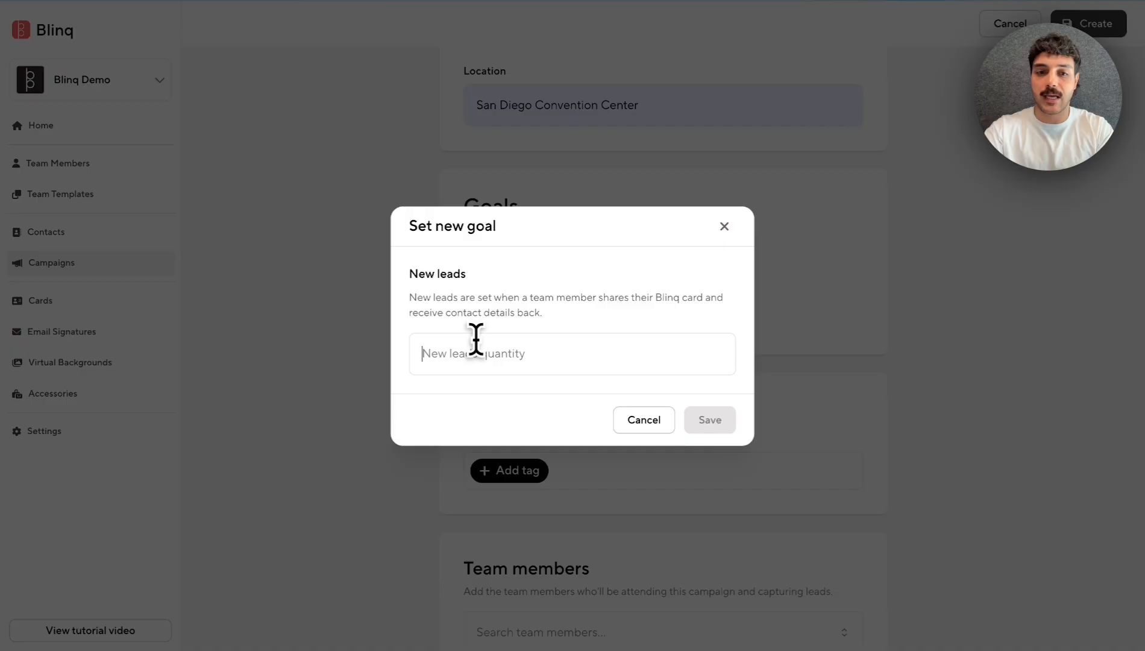
{"action": "type", "text": "15"}
{"action": "left_click", "coordinate": [718, 421]}
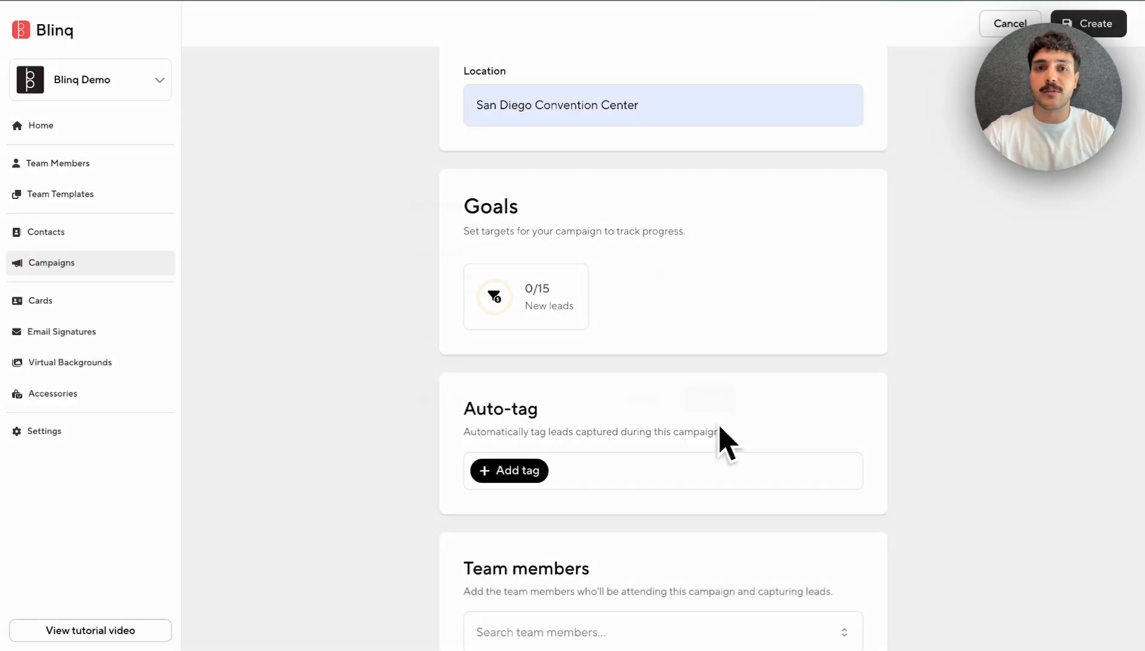
- Create the auto-tags PAX26, 2026 and event-met for leads captured during the campaign and save them
{"action": "scroll", "coordinate": [583, 409], "scroll_direction": "down", "scroll_amount": 3}
{"action": "left_click", "coordinate": [512, 305]}
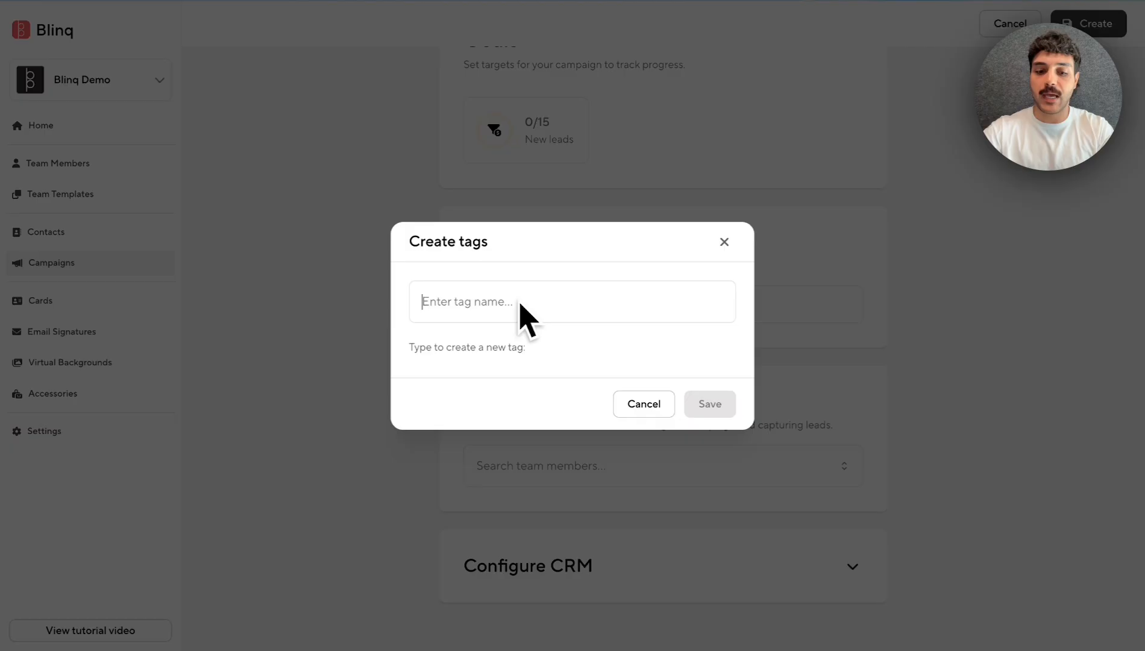
{"action": "type", "text": "PAX26"}
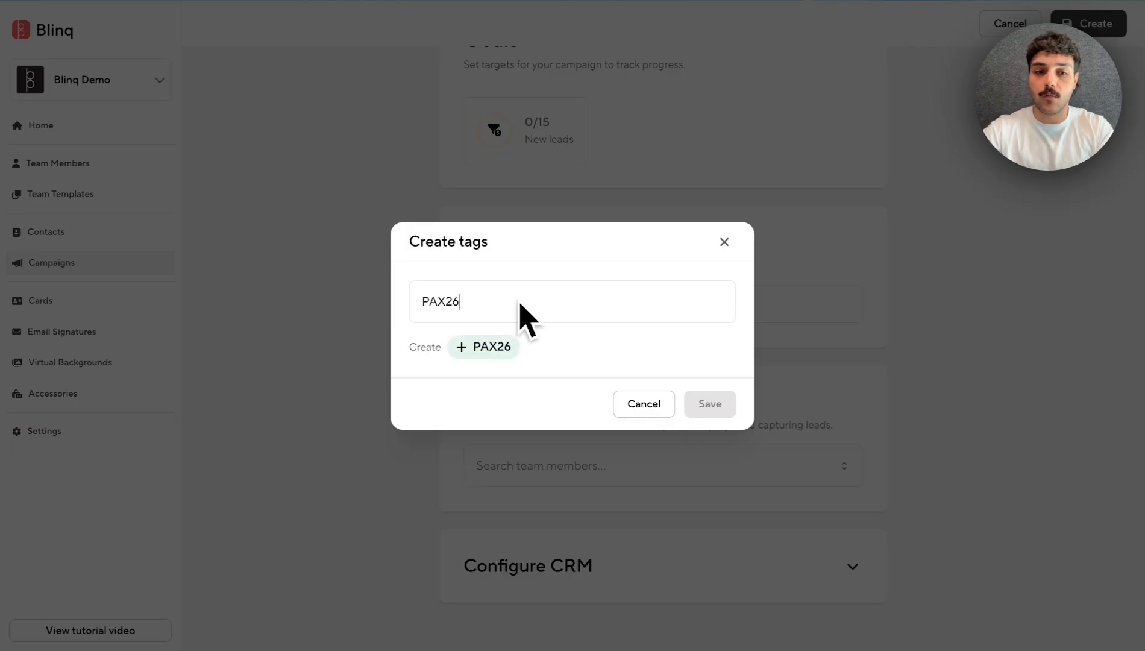
{"action": "left_click", "coordinate": [508, 349]}
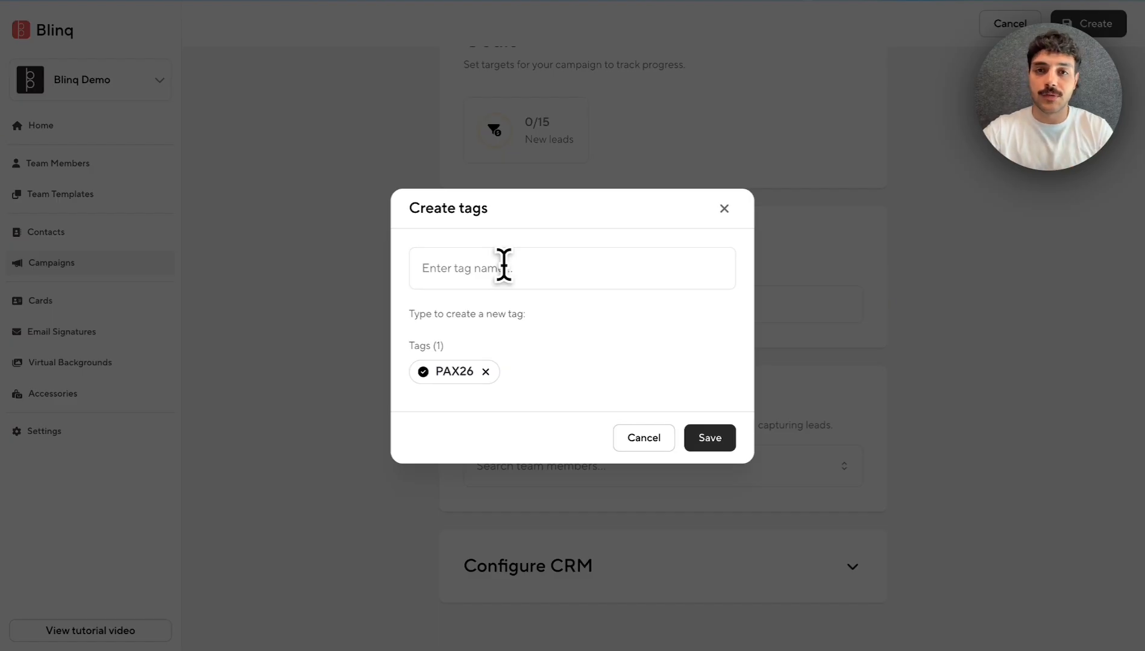
{"action": "left_click", "coordinate": [511, 265]}
{"action": "type", "text": "2025"}
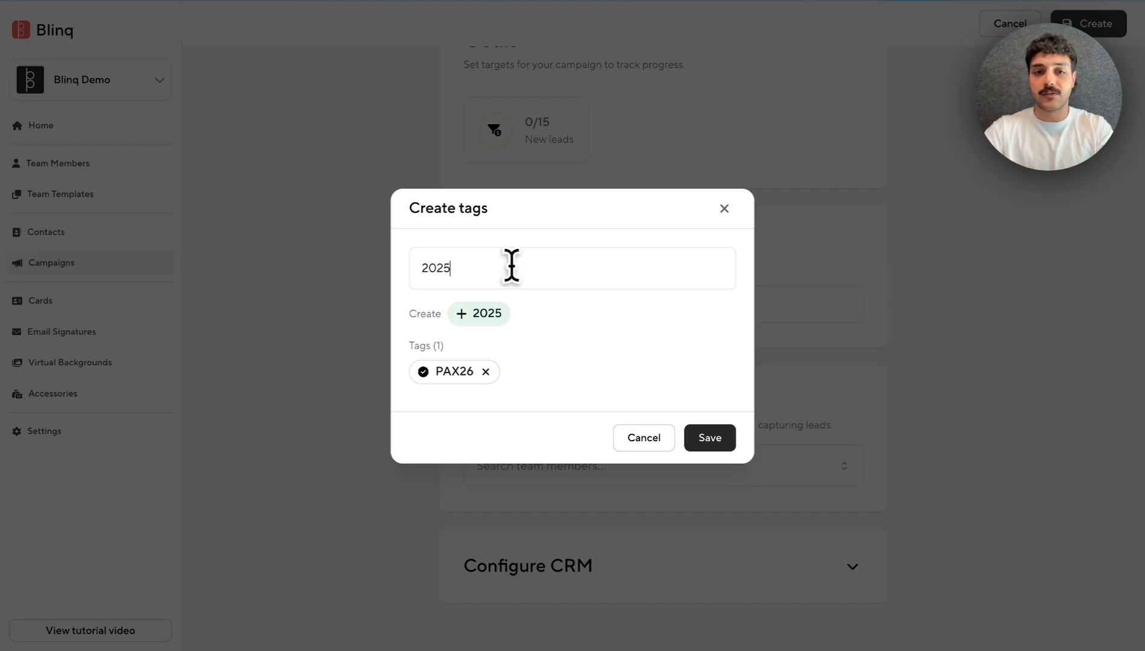
{"action": "key", "text": "BackSpace"}
{"action": "type", "text": "6"}
{"action": "left_click", "coordinate": [488, 313]}
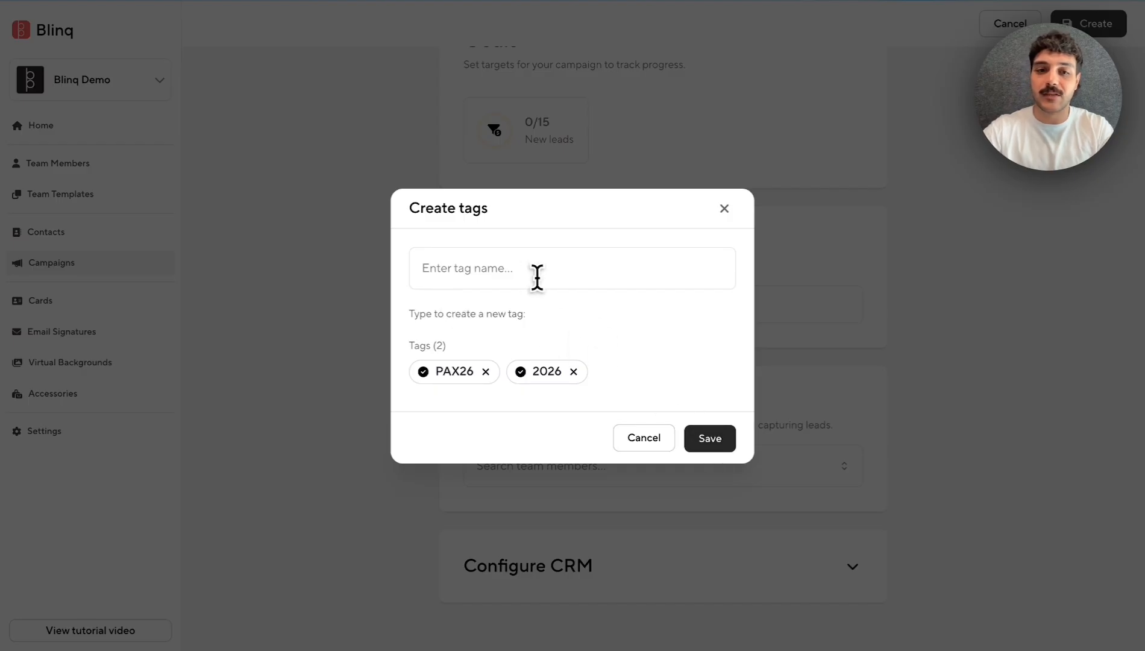
{"action": "type", "text": "event-met"}
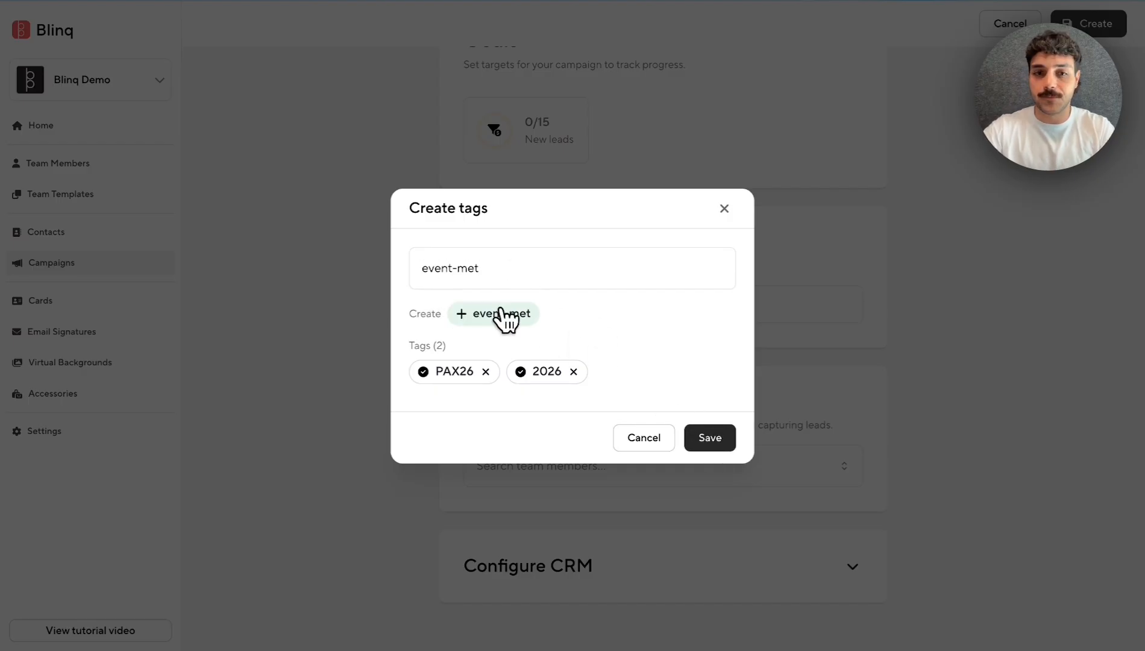
{"action": "left_click", "coordinate": [501, 315]}
{"action": "left_click", "coordinate": [699, 435]}
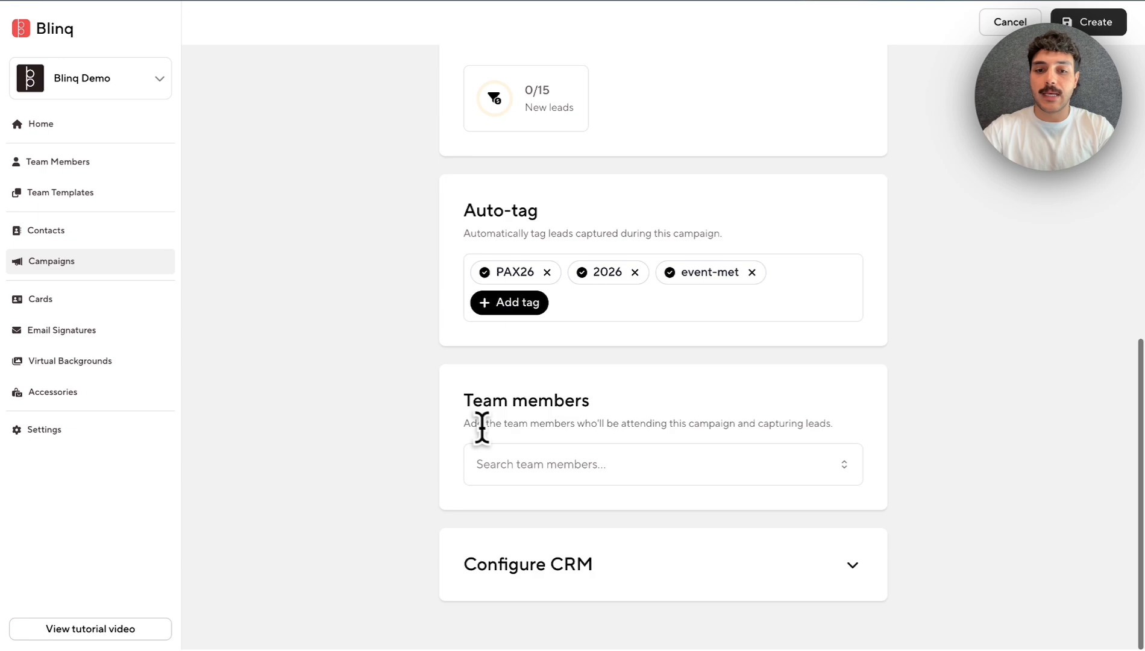
- Search for and add the two team members who will attend the campaign and capture leads
{"action": "left_click", "coordinate": [563, 466]}
{"action": "scroll", "coordinate": [584, 339], "scroll_direction": "down", "scroll_amount": 1}
{"action": "scroll", "coordinate": [582, 326], "scroll_direction": "up", "scroll_amount": 1}
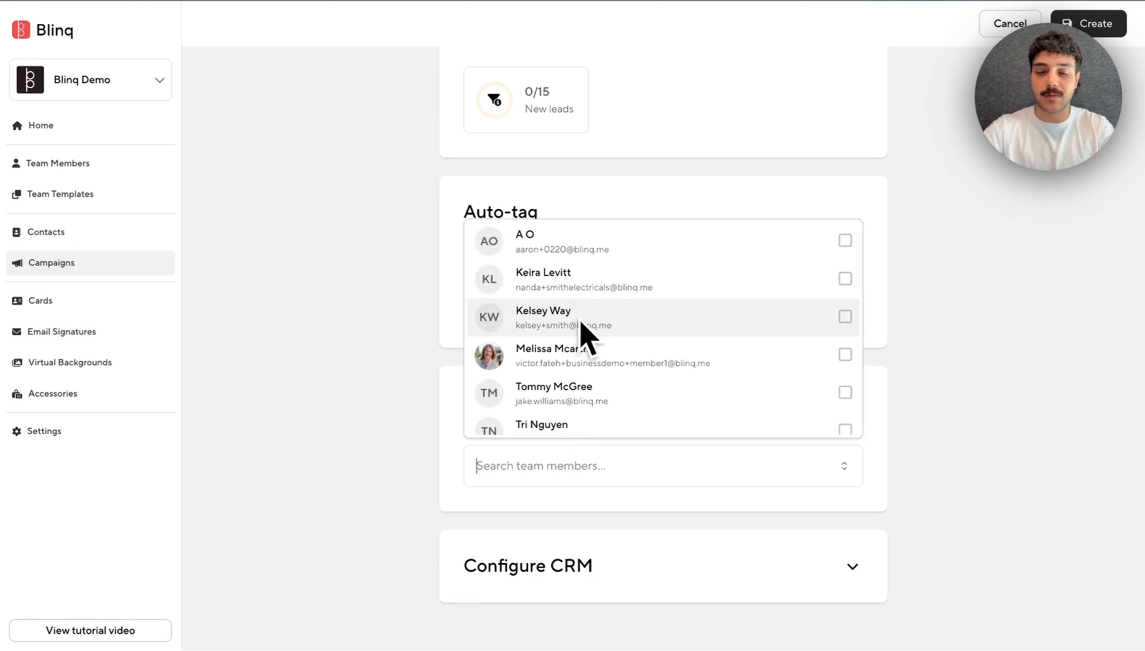
{"action": "type", "text": "vic"}
{"action": "left_click", "coordinate": [751, 545]}
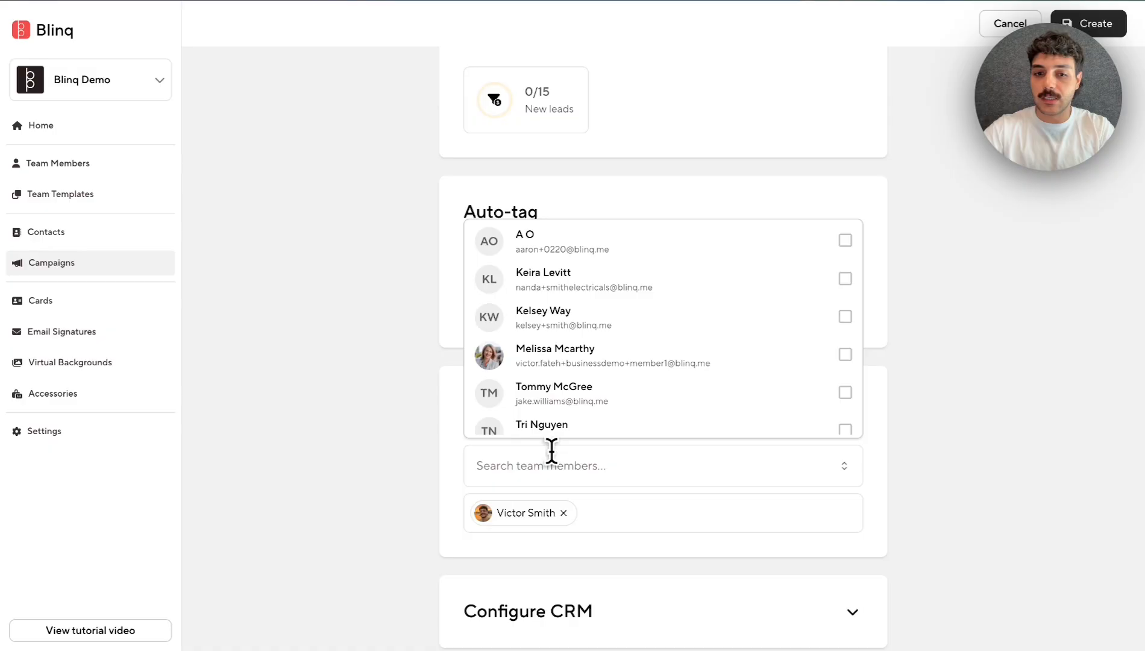
{"action": "type", "text": "vero"}
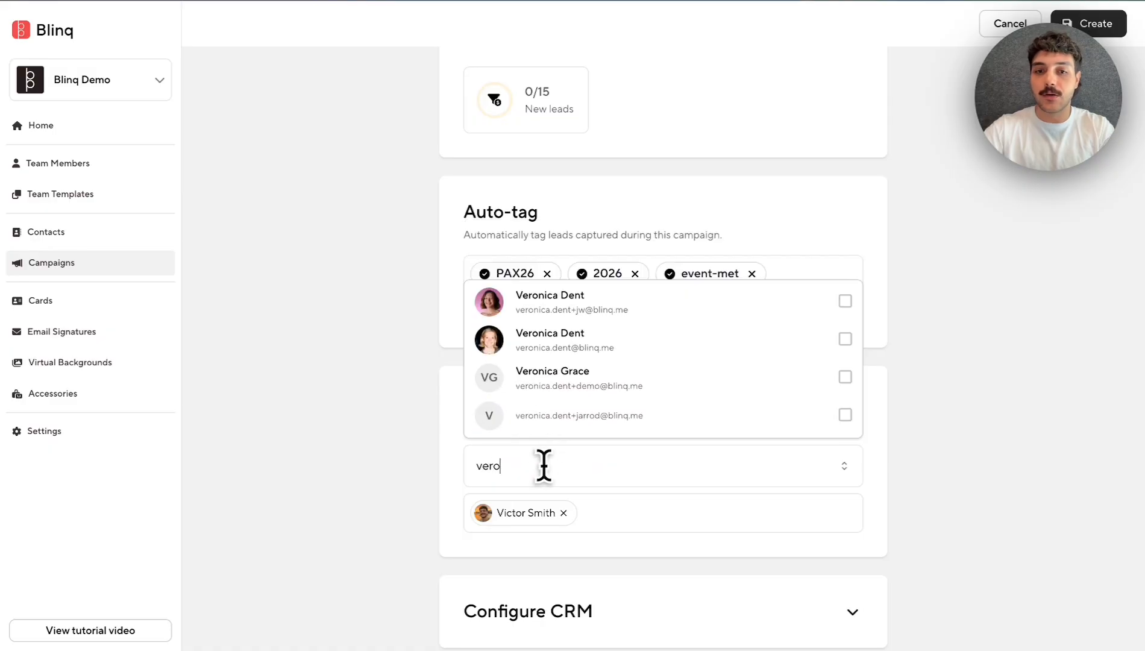
{"action": "left_click", "coordinate": [671, 310]}
- Check the HubSpot access permissions under the campaign's CRM configuration, close them without connecting, and create the campaign
{"action": "scroll", "coordinate": [784, 593], "scroll_direction": "down", "scroll_amount": 1}
{"action": "left_click", "coordinate": [852, 567]}
{"action": "scroll", "coordinate": [868, 541], "scroll_direction": "down", "scroll_amount": 2}
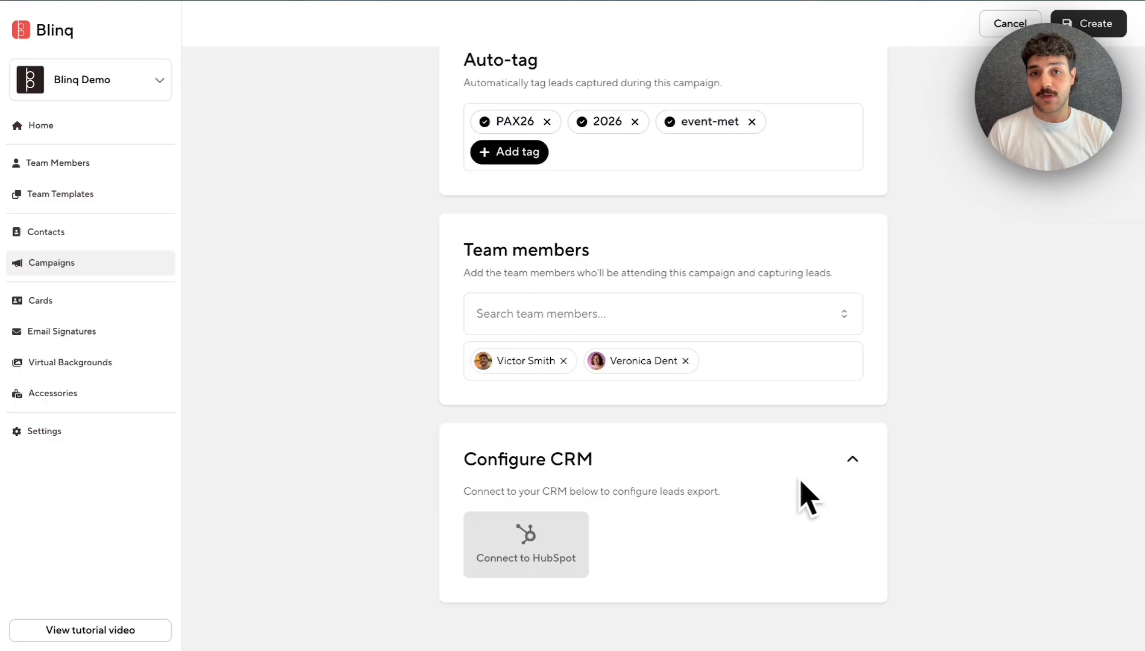
{"action": "left_click", "coordinate": [523, 540]}
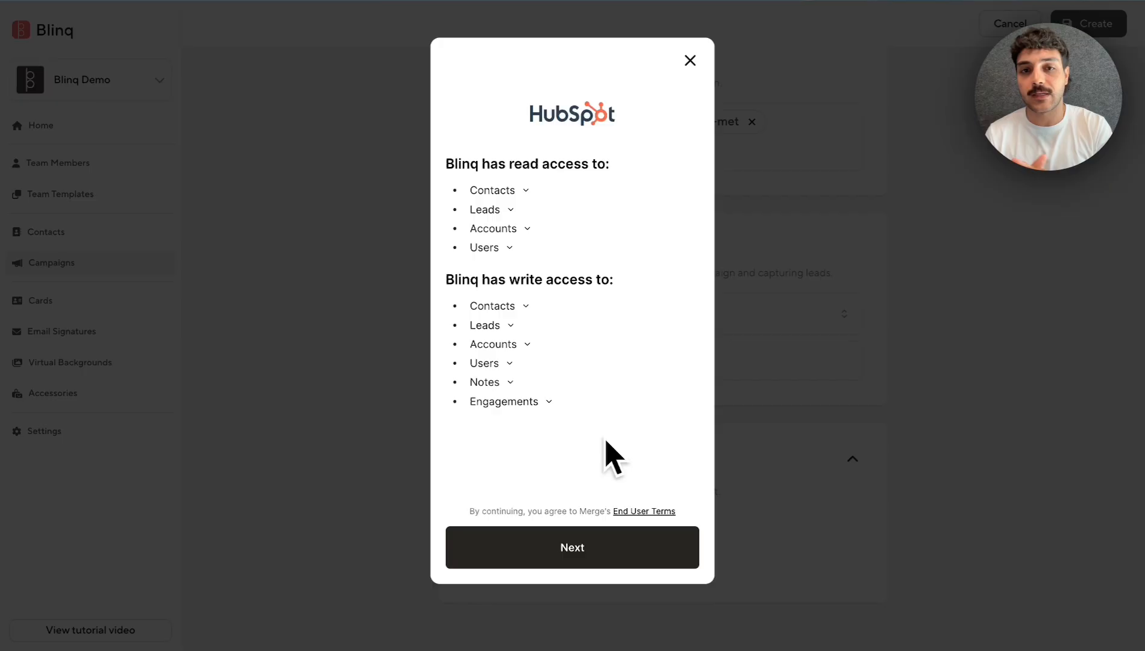
{"action": "left_click", "coordinate": [690, 61]}
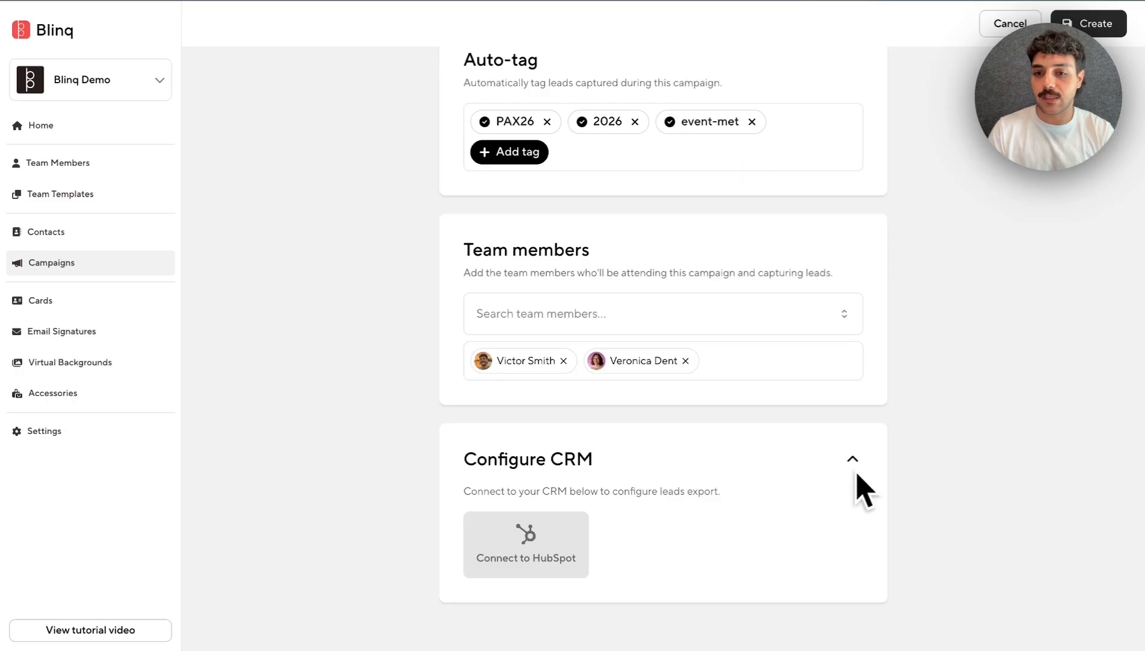
{"action": "left_click", "coordinate": [1088, 24]}
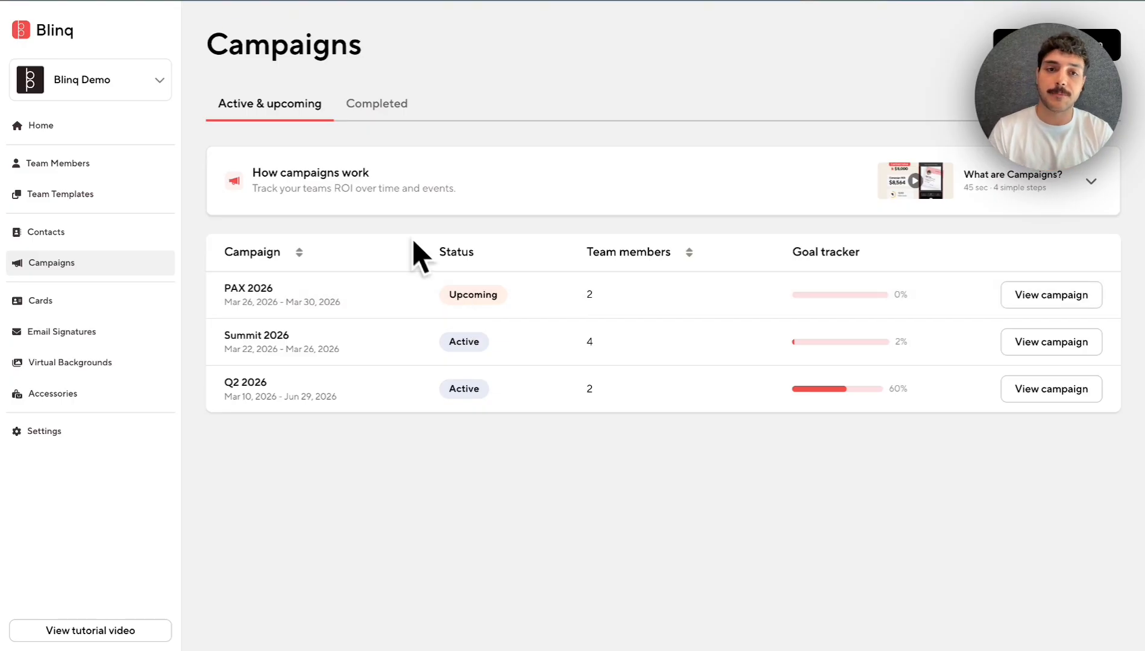
- Review the completed campaigns with their goal tracking and return to the active and upcoming campaigns
{"action": "left_click", "coordinate": [376, 103]}
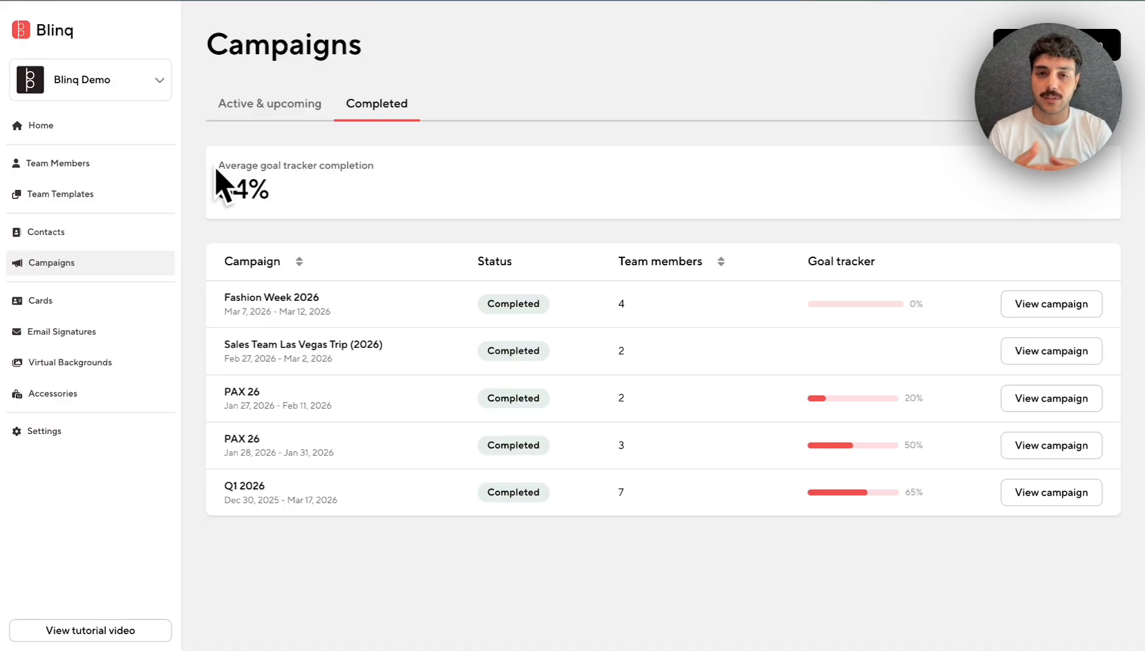
{"action": "left_click", "coordinate": [279, 112]}
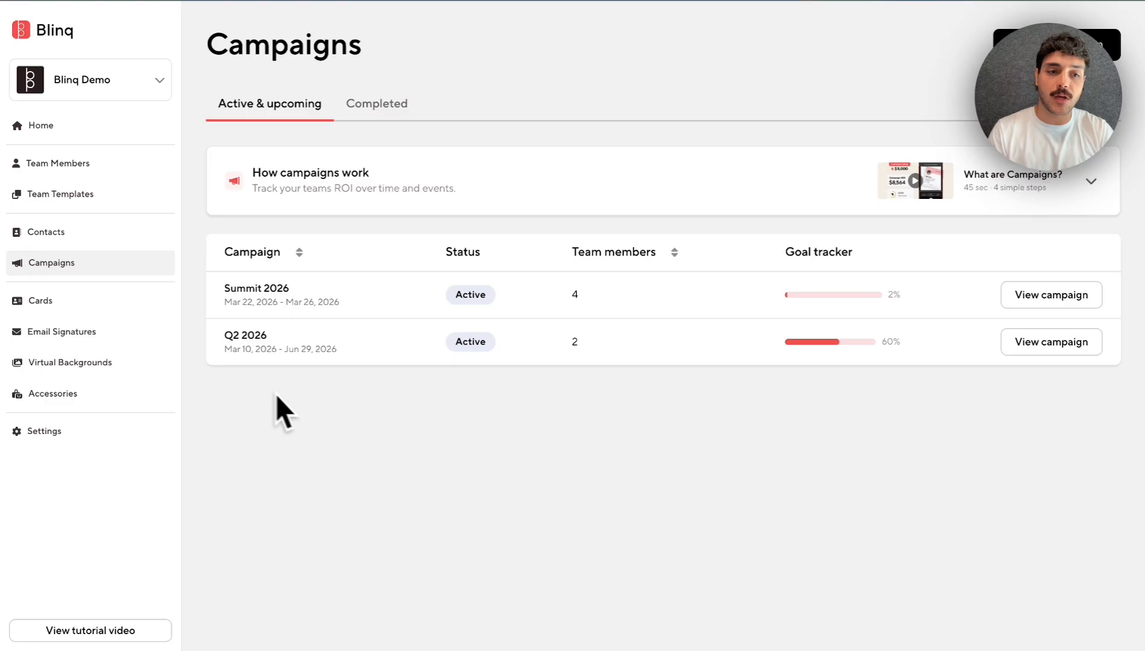
- Look through the workspace's cards, email signatures, virtual backgrounds and accessories
{"action": "left_click", "coordinate": [45, 304]}
{"action": "left_click", "coordinate": [59, 331]}
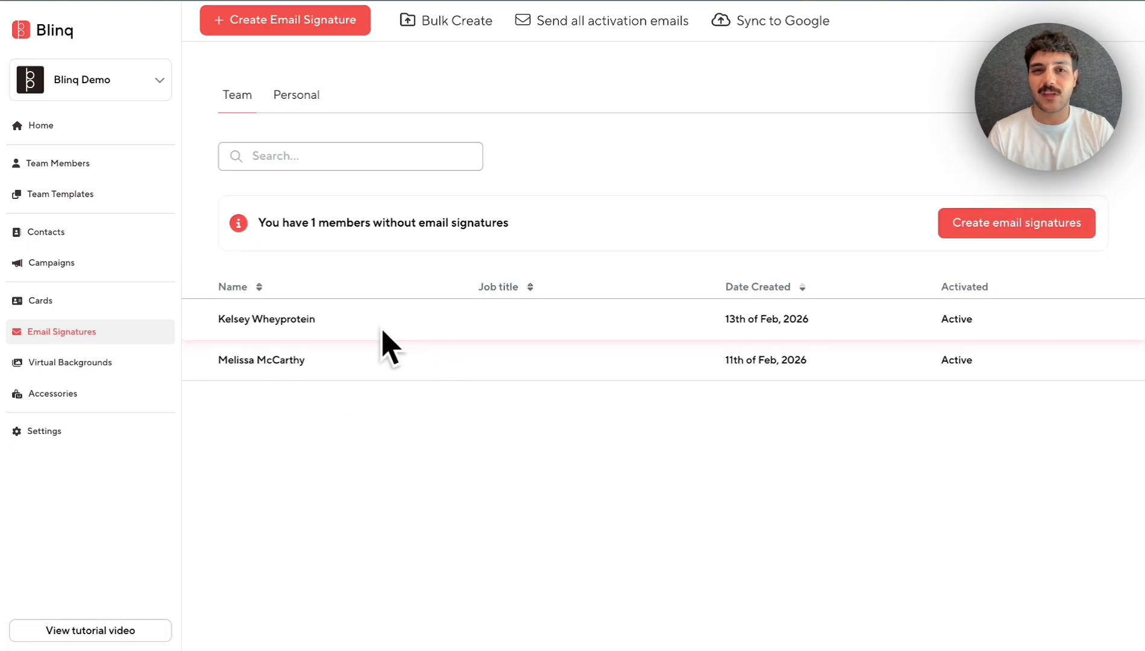
{"action": "left_click", "coordinate": [59, 362]}
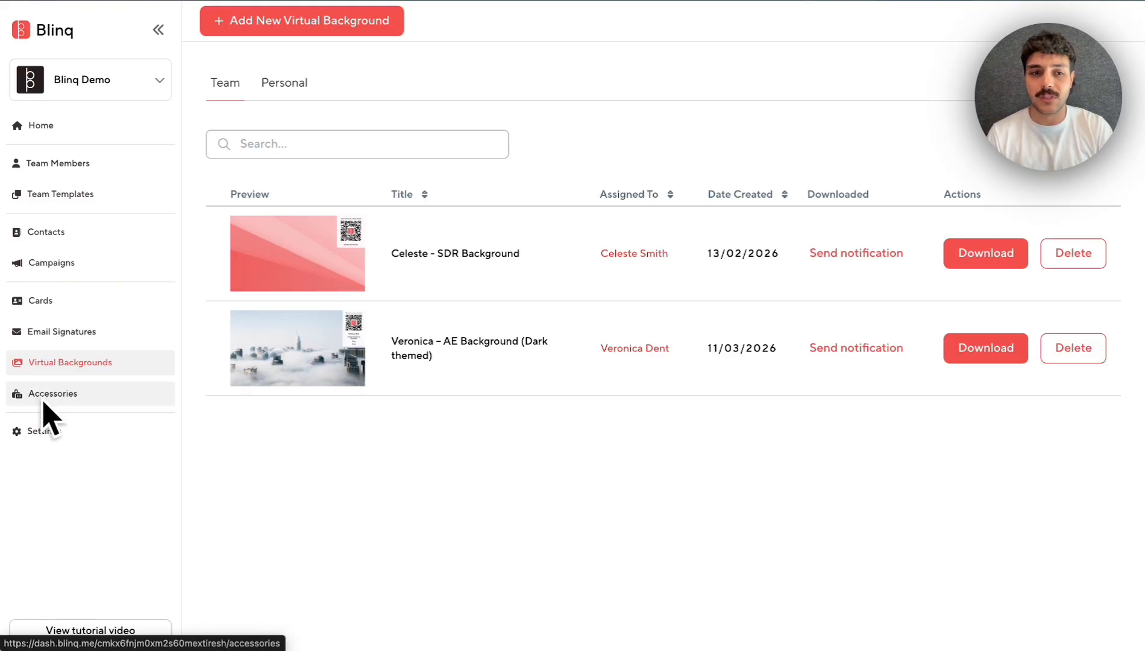
{"action": "left_click", "coordinate": [52, 398]}
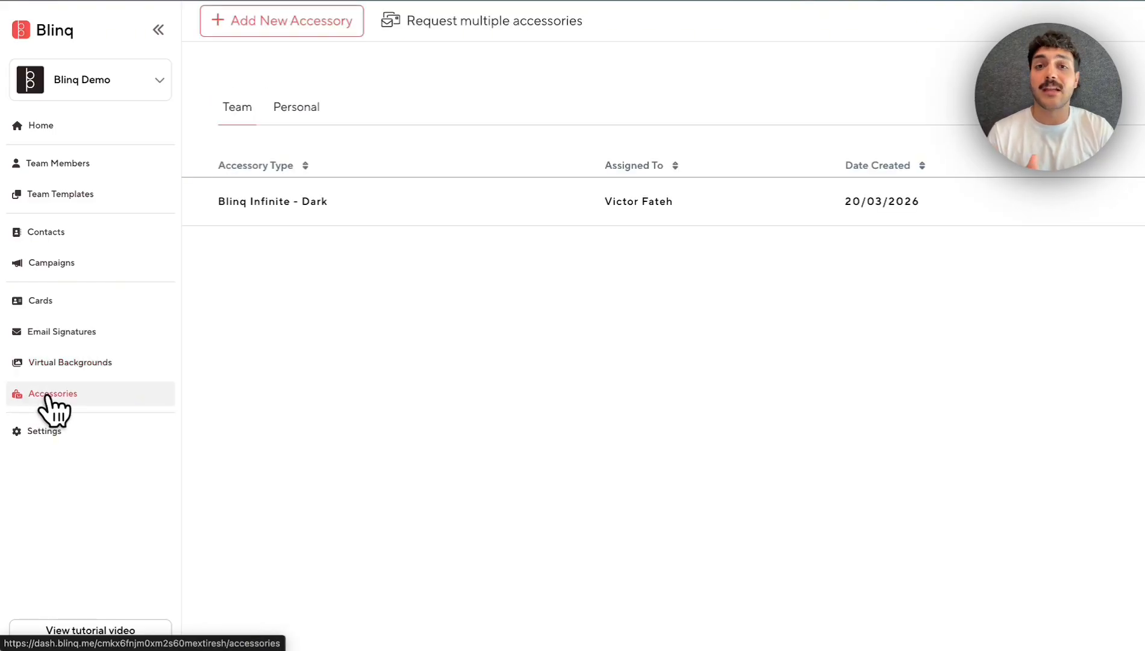
- Examine the order form for a new accessory, from card type and finish to logo options, and leave it without ordering
{"action": "left_click", "coordinate": [266, 27]}
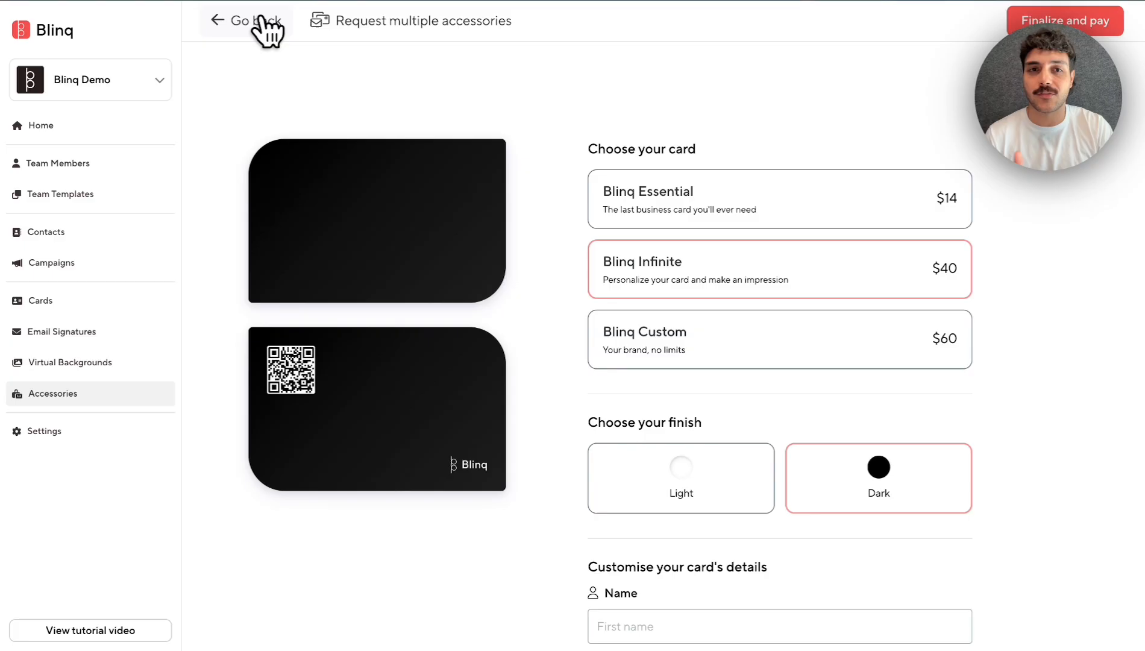
{"action": "scroll", "coordinate": [792, 243], "scroll_direction": "down", "scroll_amount": 10}
{"action": "scroll", "coordinate": [792, 256], "scroll_direction": "up", "scroll_amount": 10}
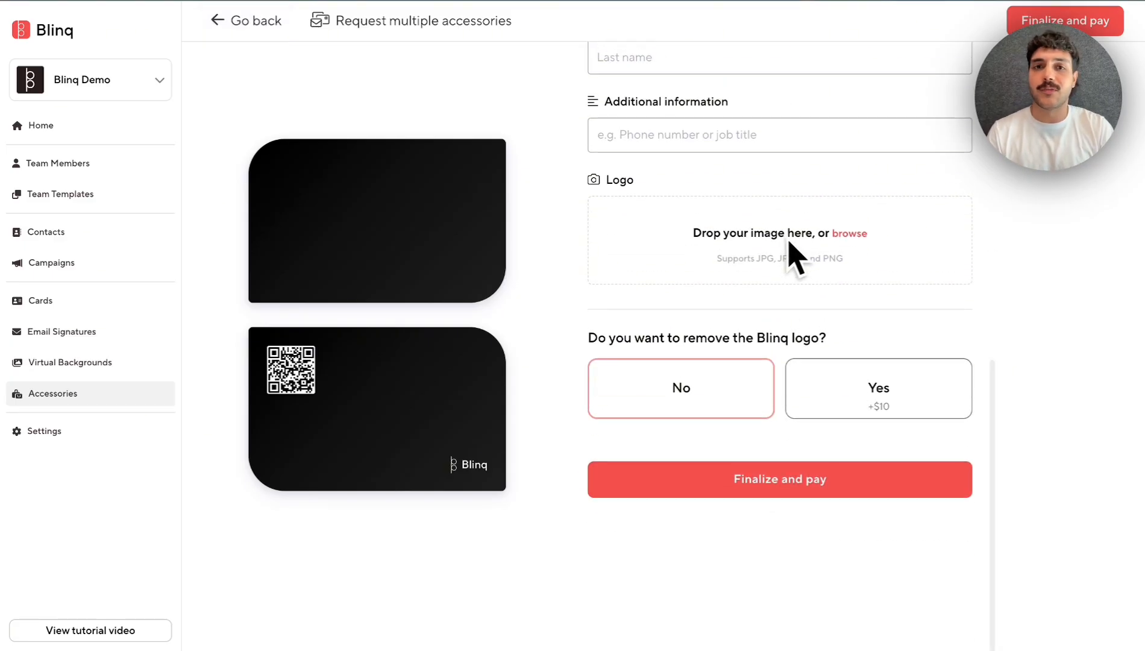
{"action": "left_click", "coordinate": [241, 29]}
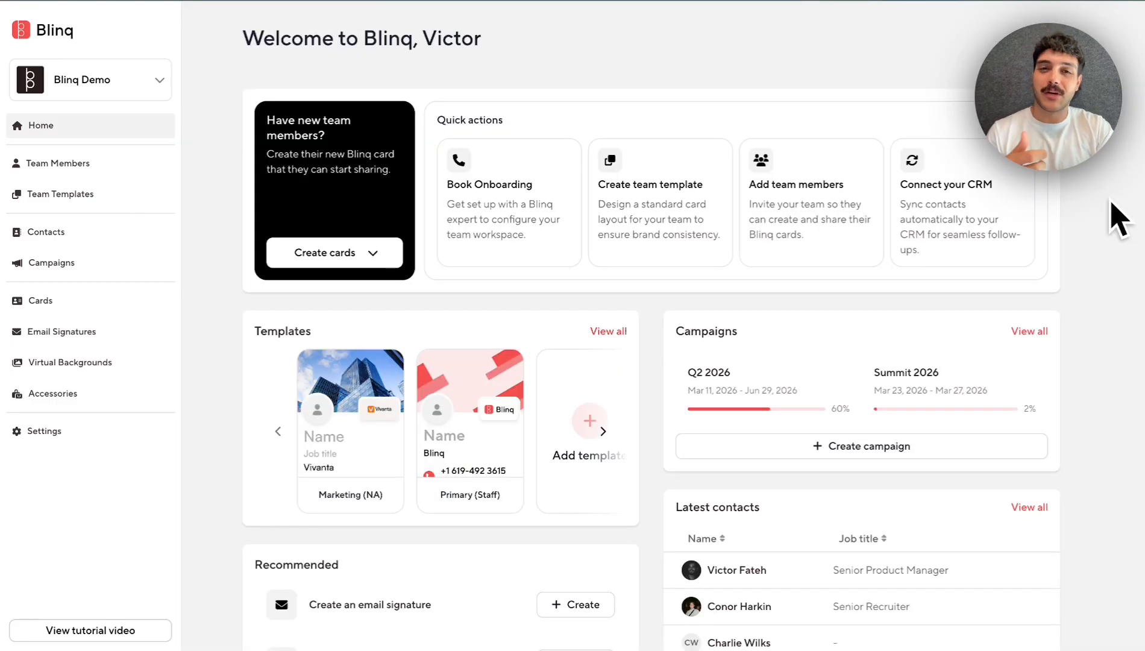